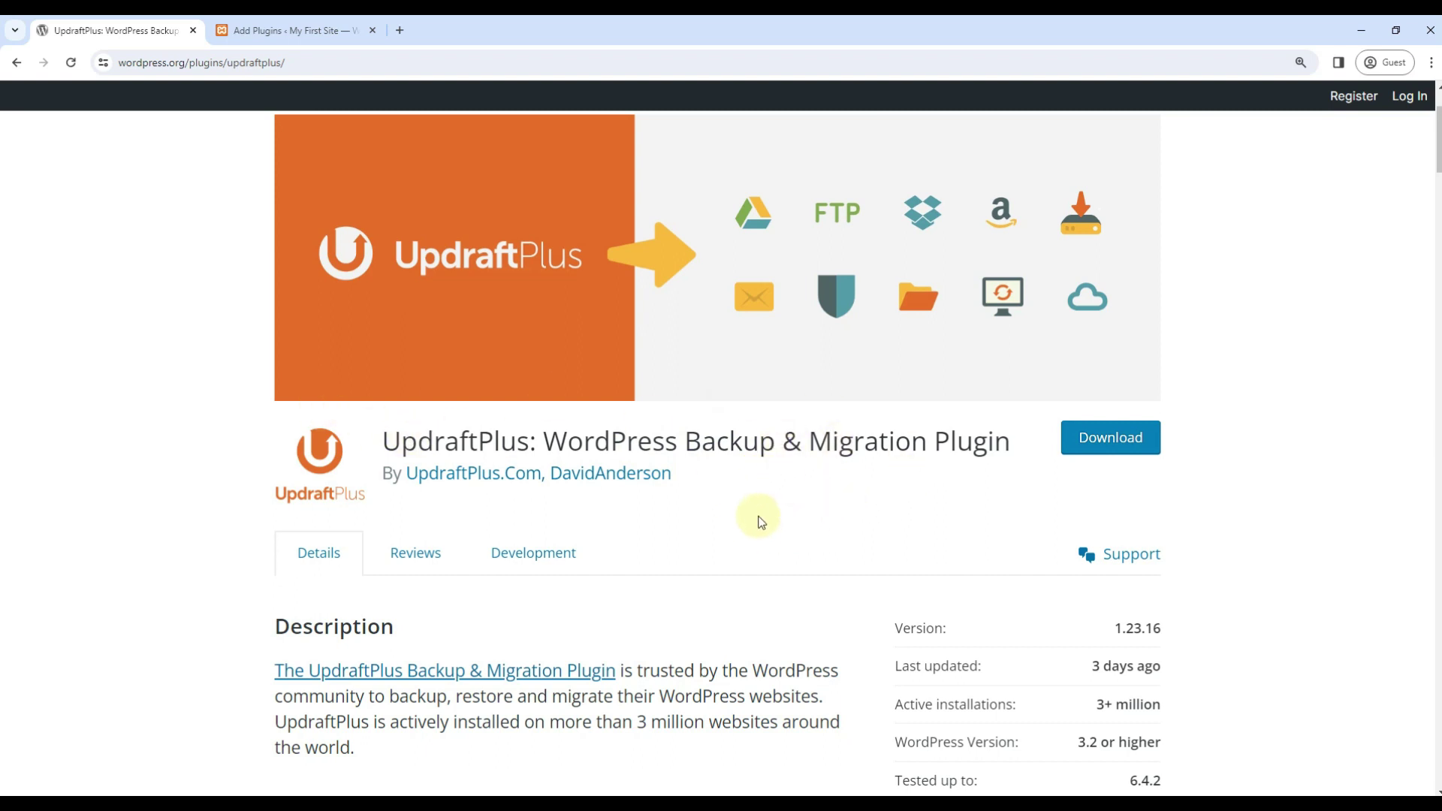
Step: Install and activate the UpdraftPlus: WordPress Backup & Migration Plugin on the WordPress site, and open its settings page
click(288, 32)
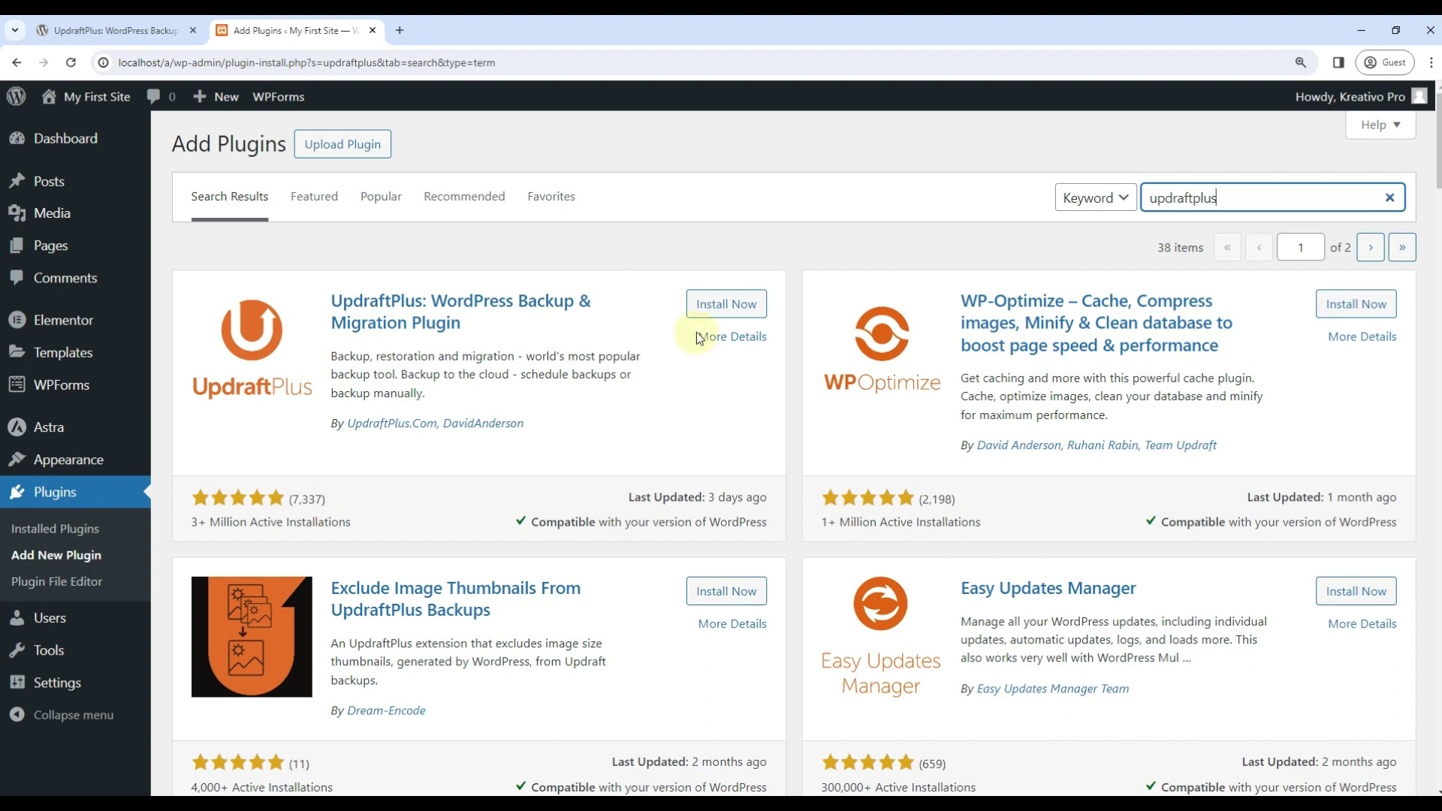
click(717, 303)
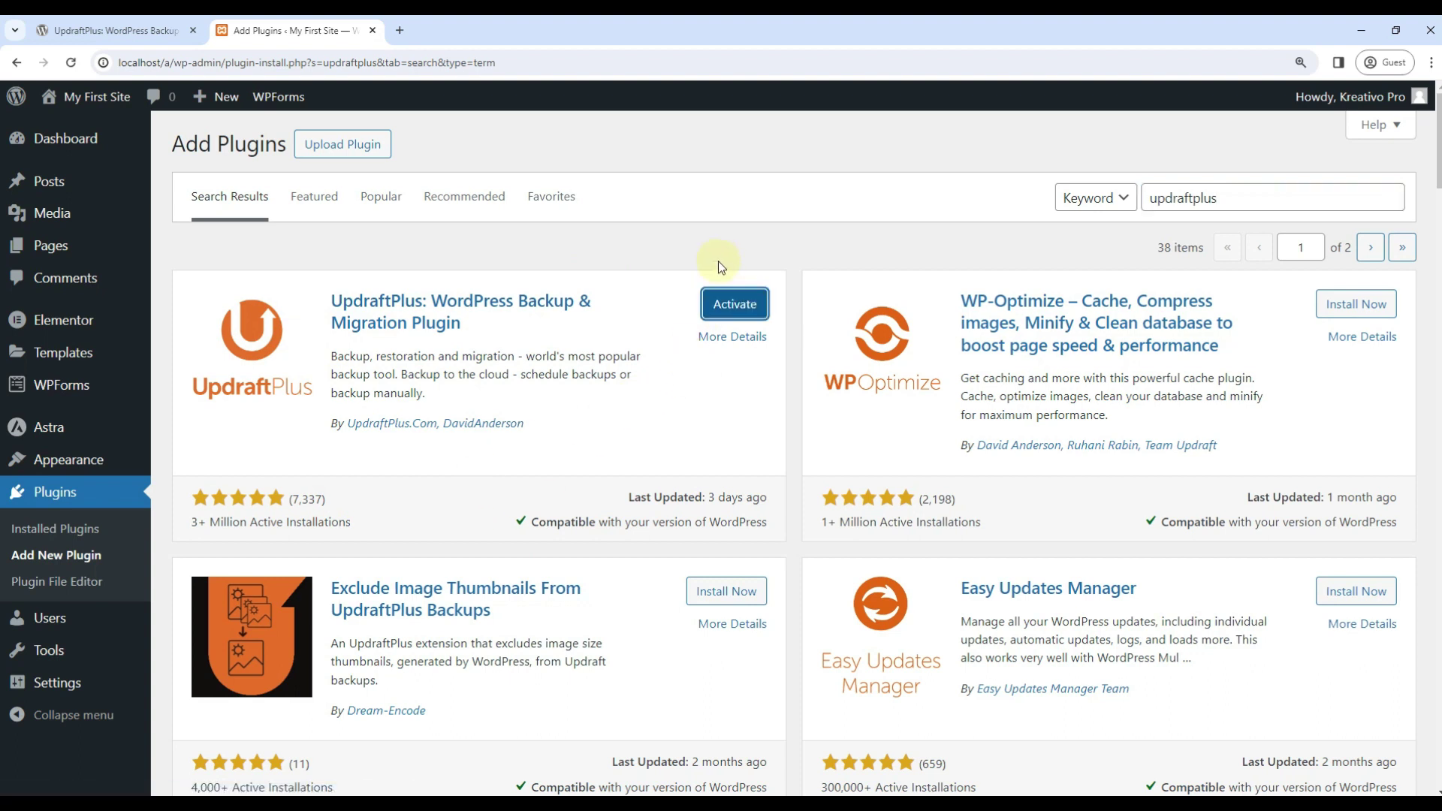
click(732, 304)
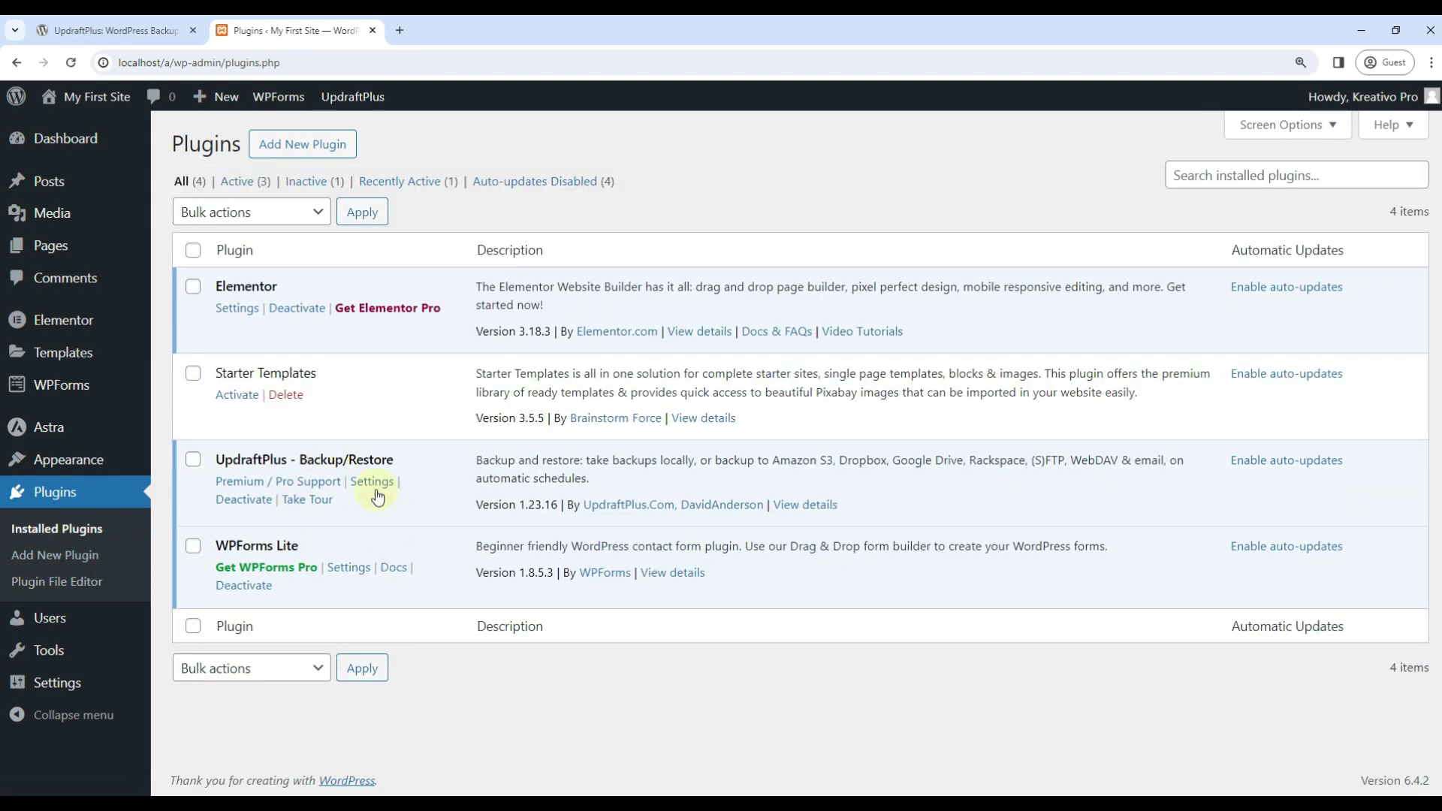
click(368, 487)
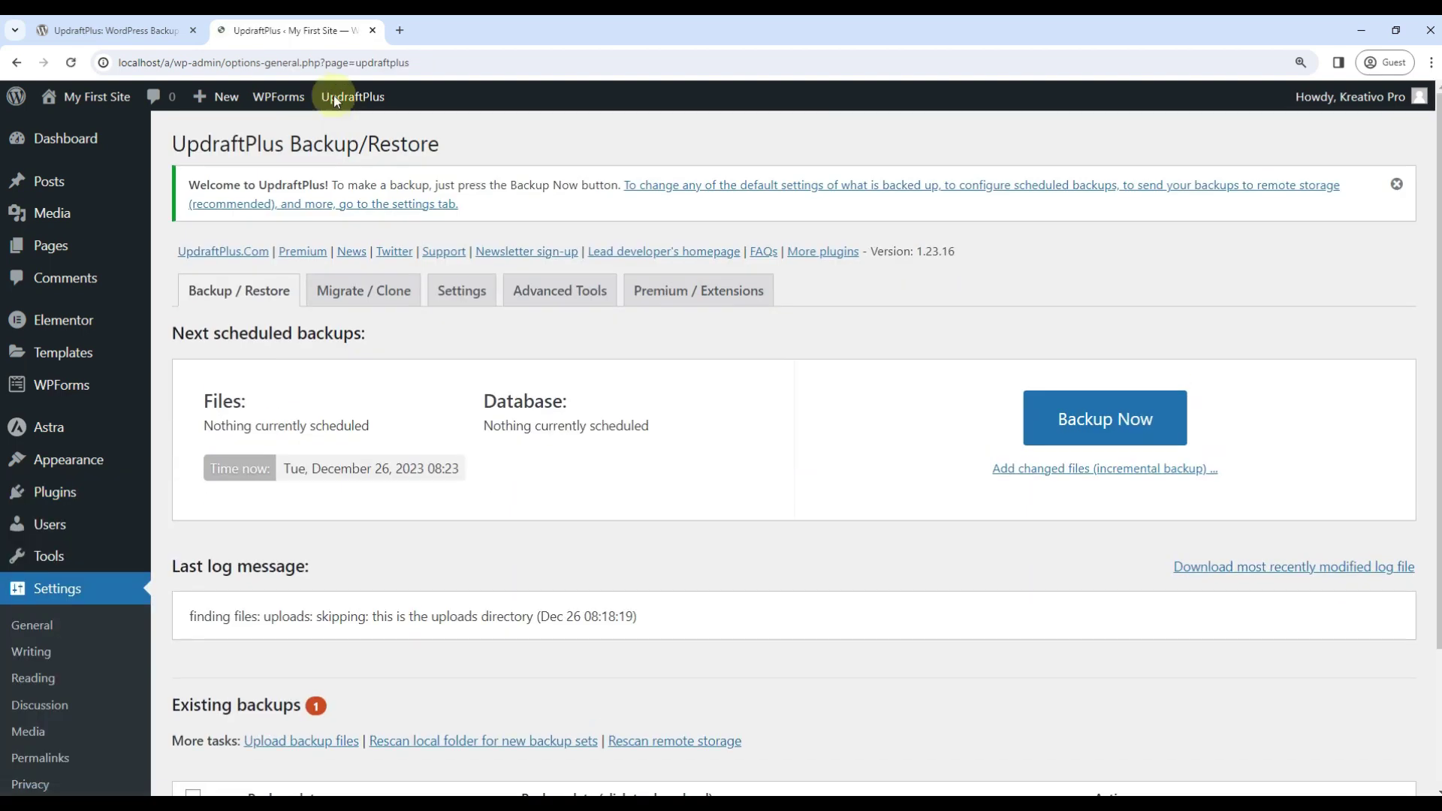
mouse_move(345, 97)
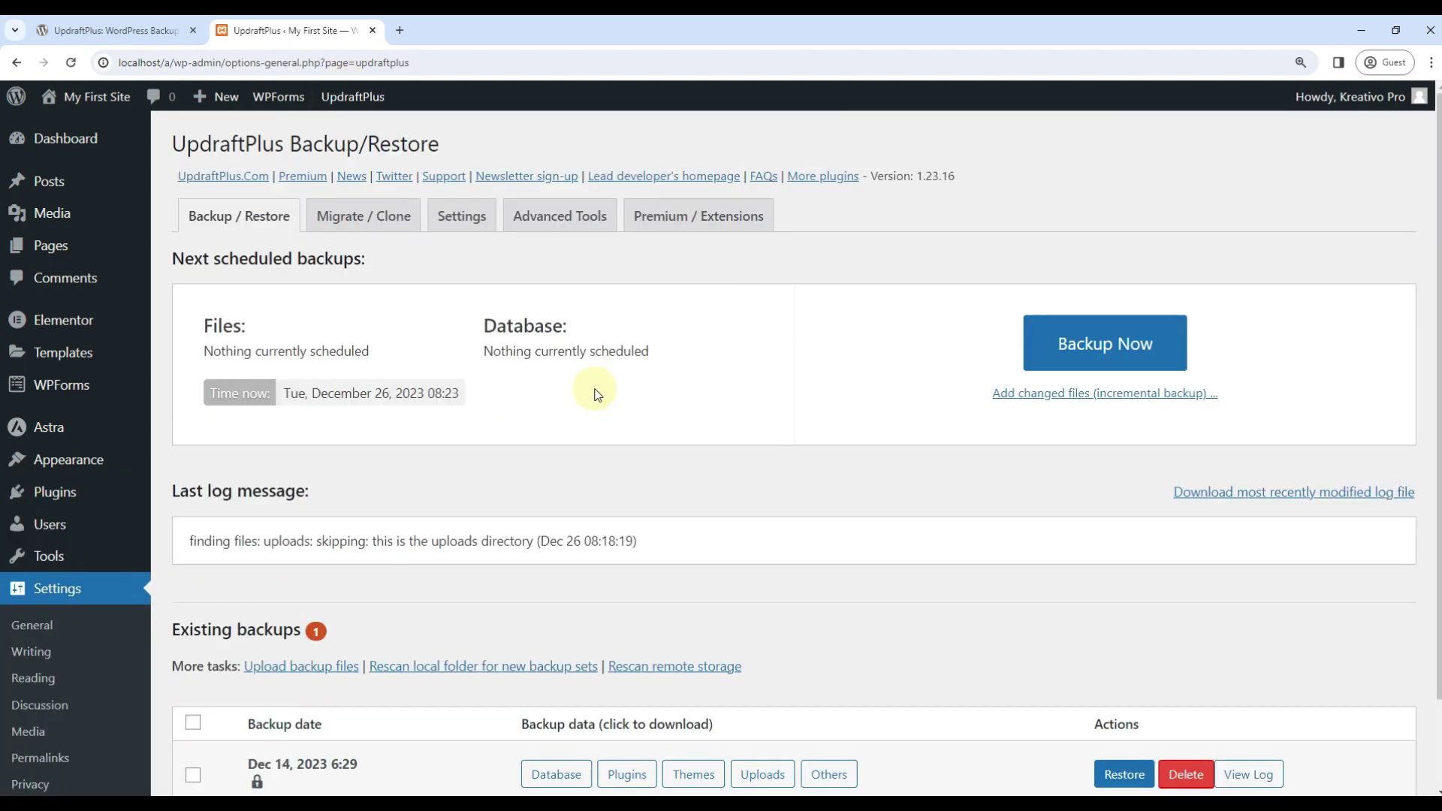
Step: Review the features comparison between the Free and Premium versions of UpdraftPlus
click(728, 234)
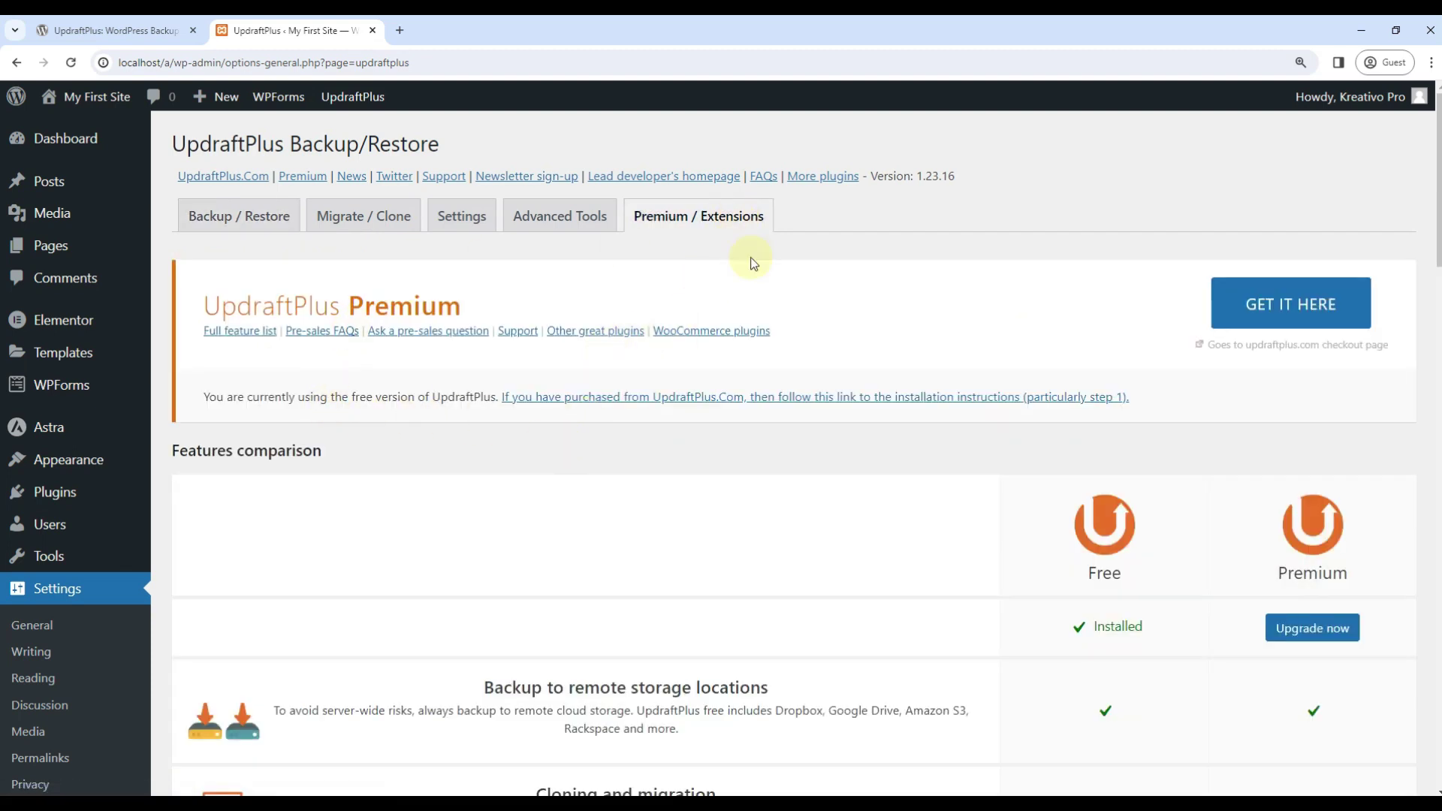
scroll(357, 448, down, 4)
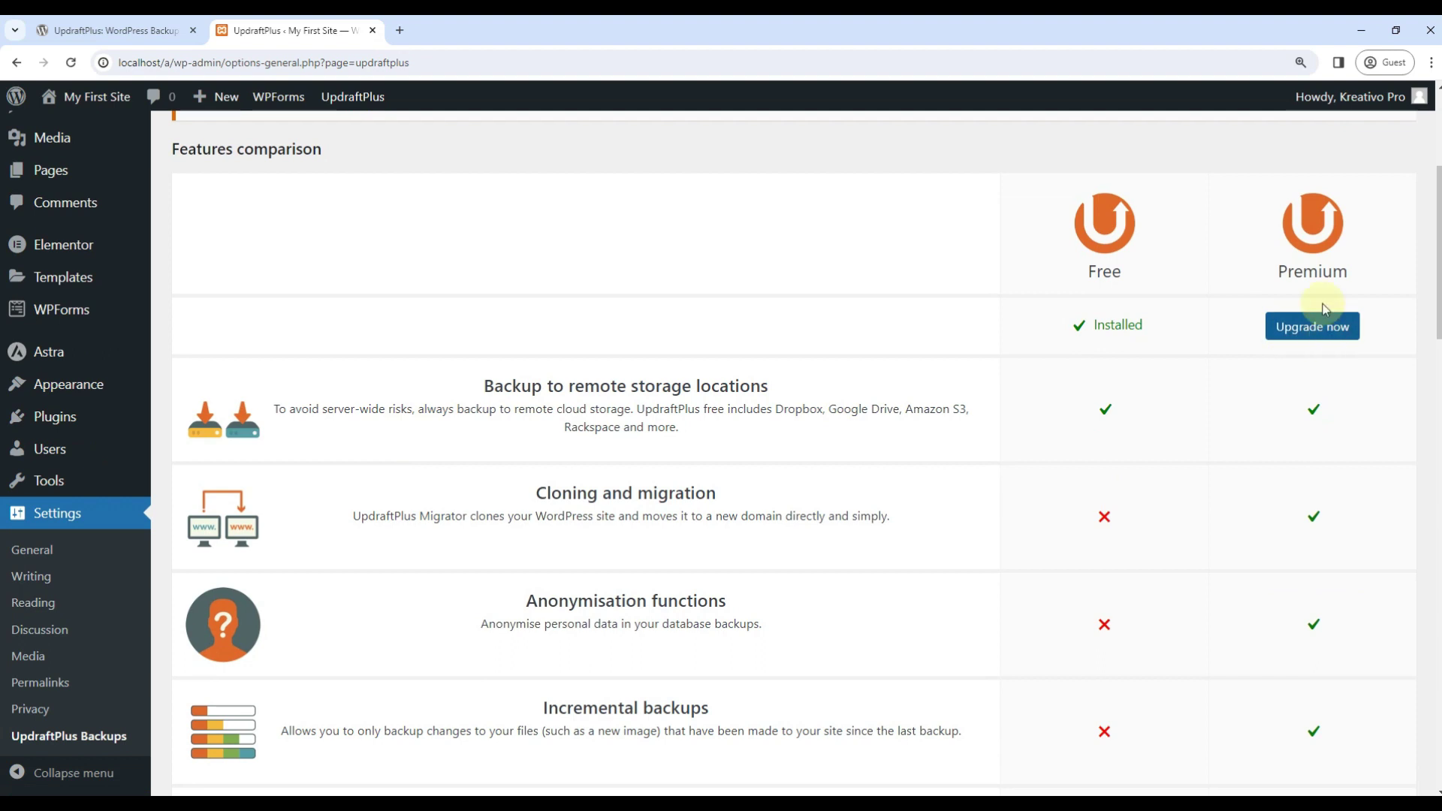
scroll(1319, 241, up, 3)
scroll(1337, 451, up, 1)
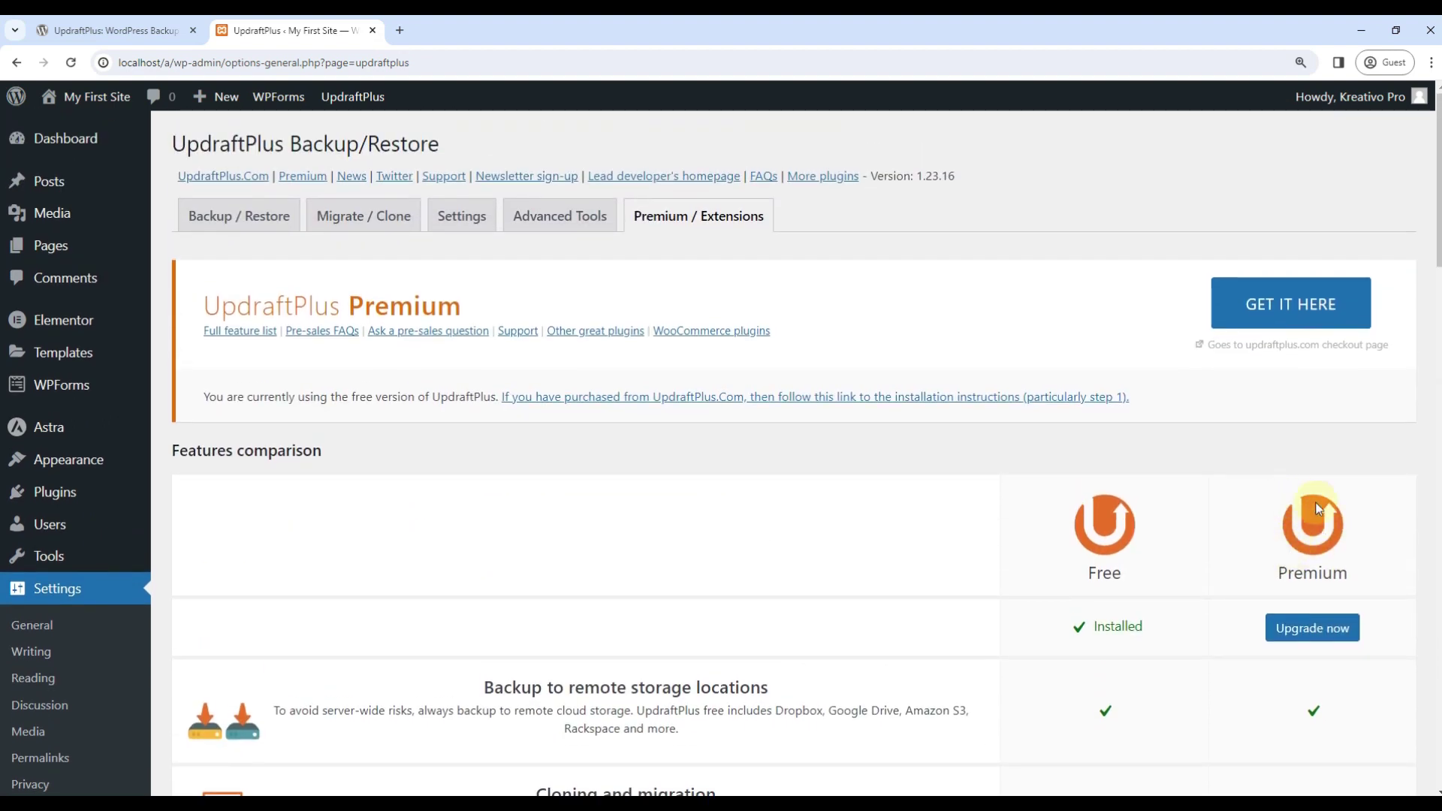
scroll(1338, 548, down, 1)
scroll(1299, 548, up, 1)
scroll(1251, 556, down, 15)
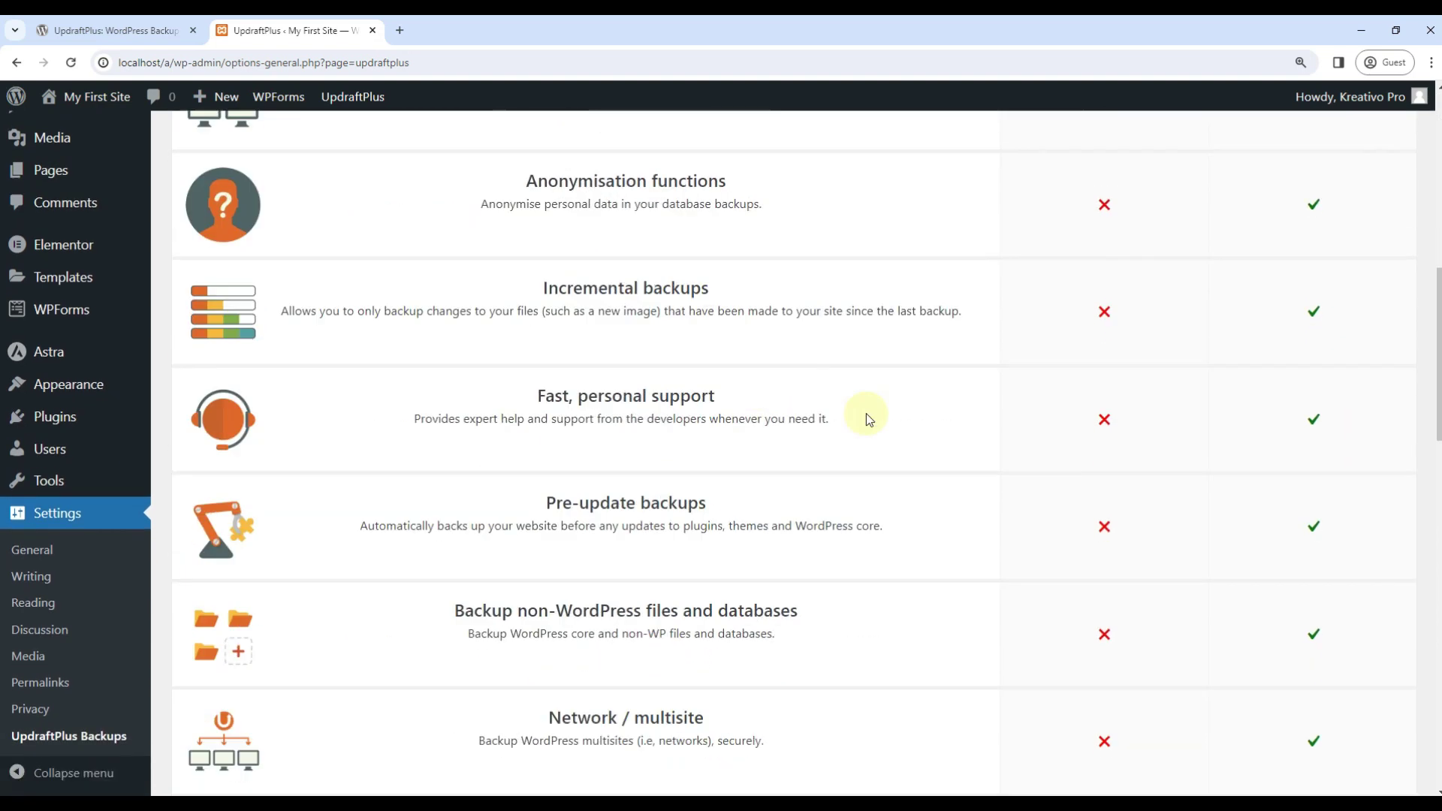
scroll(686, 437, up, 7)
scroll(666, 440, up, 10)
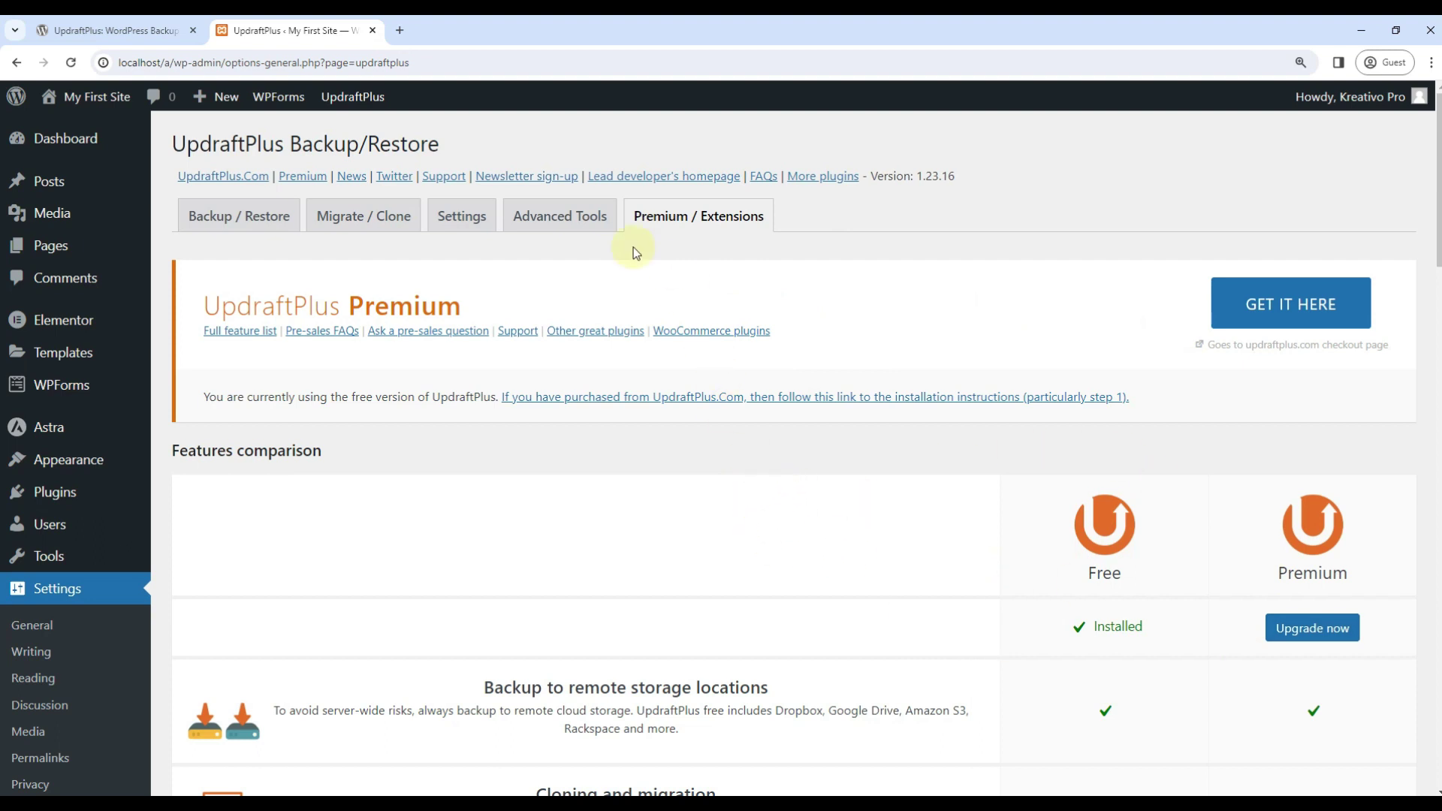
Step: Examine the site information in the advanced tools, including the memory limit and PHP version
click(570, 227)
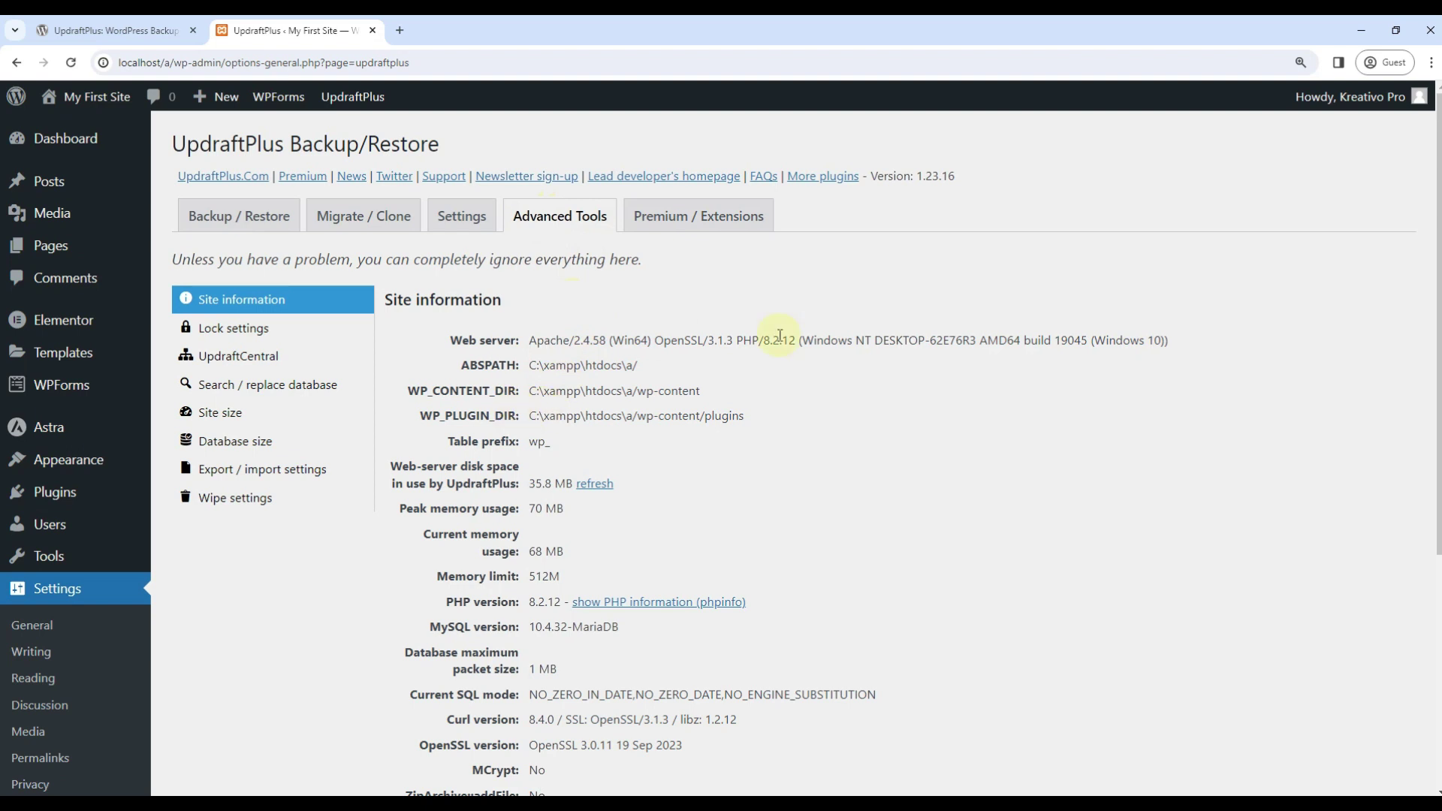
scroll(419, 393, down, 4)
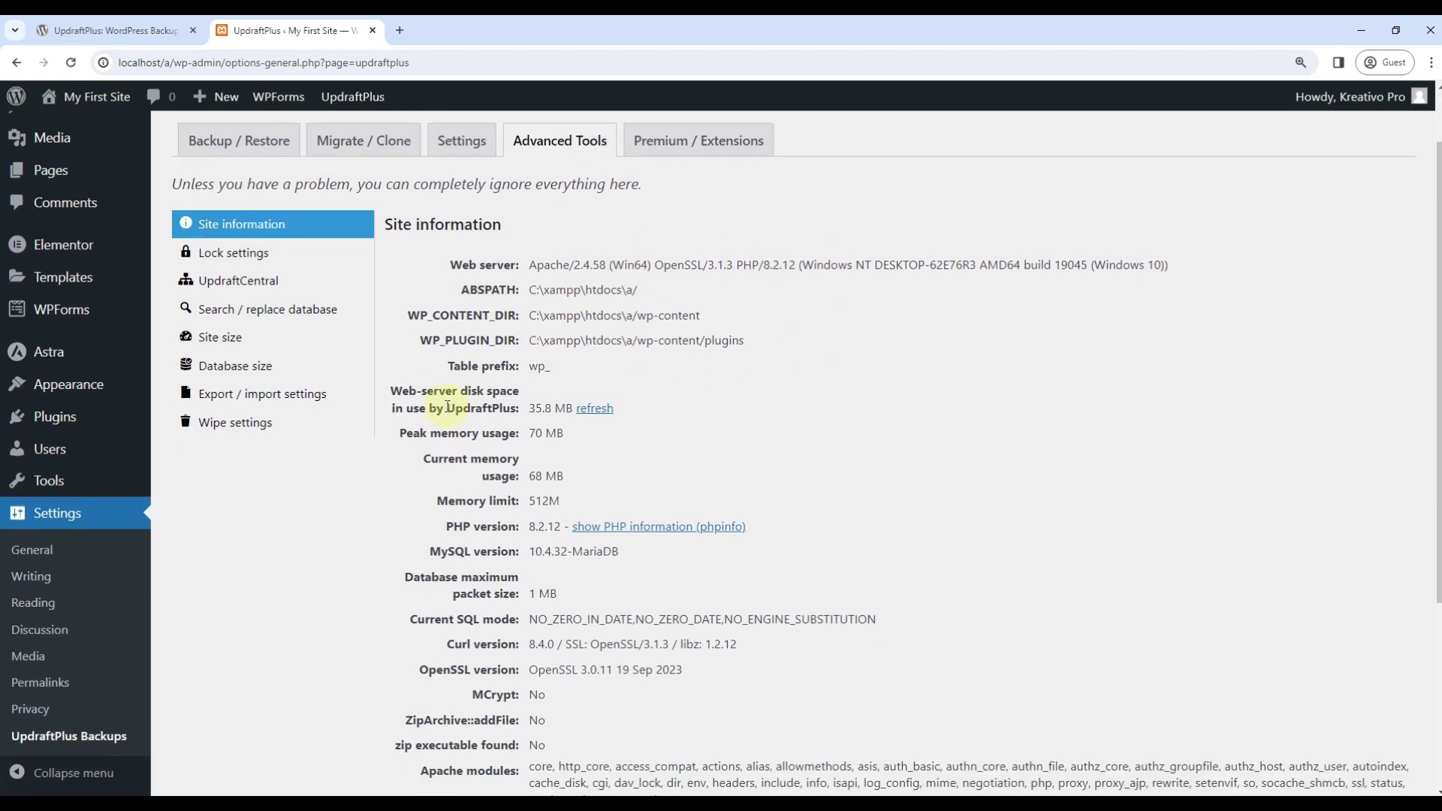
scroll(526, 458, down, 1)
scroll(675, 458, up, 5)
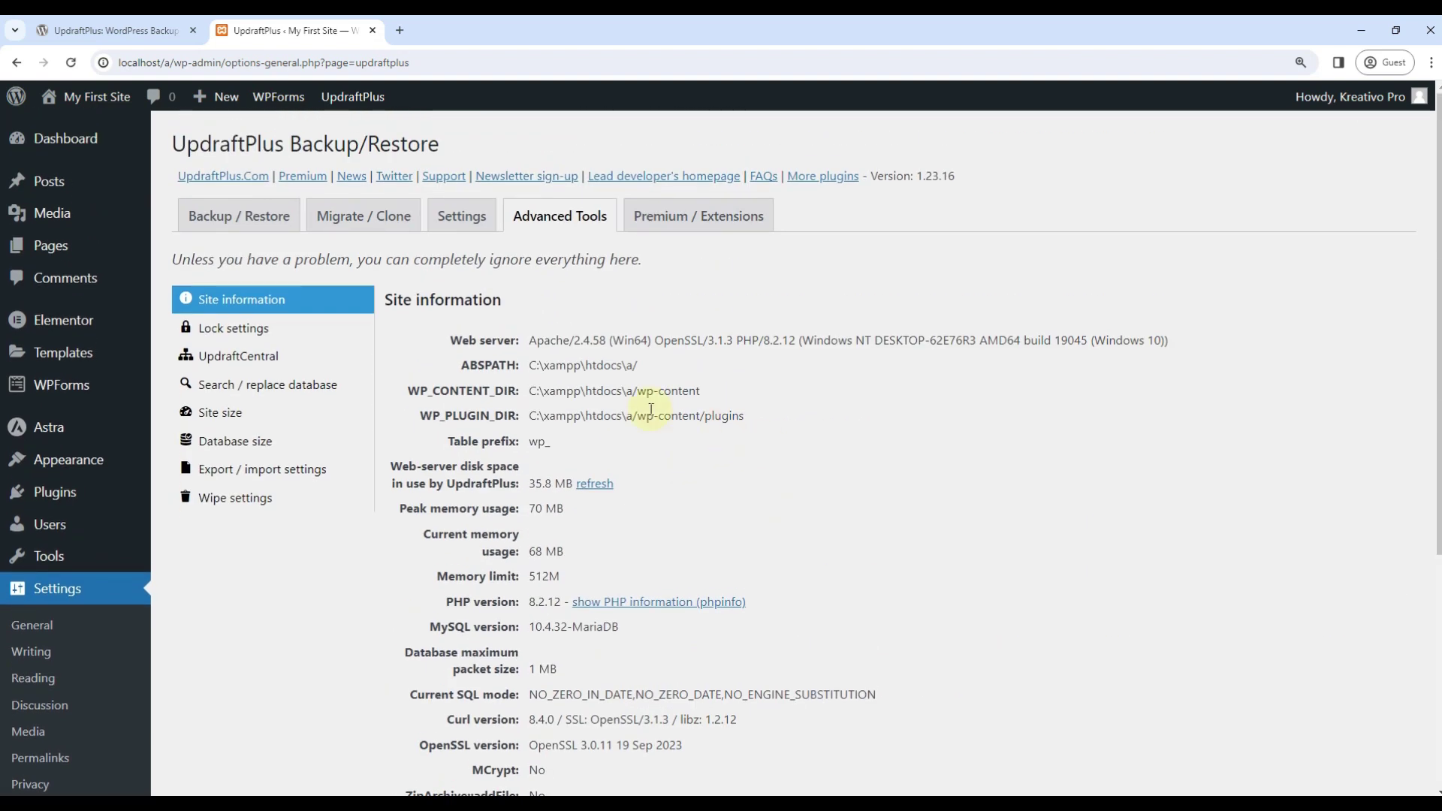
scroll(628, 394, down, 1)
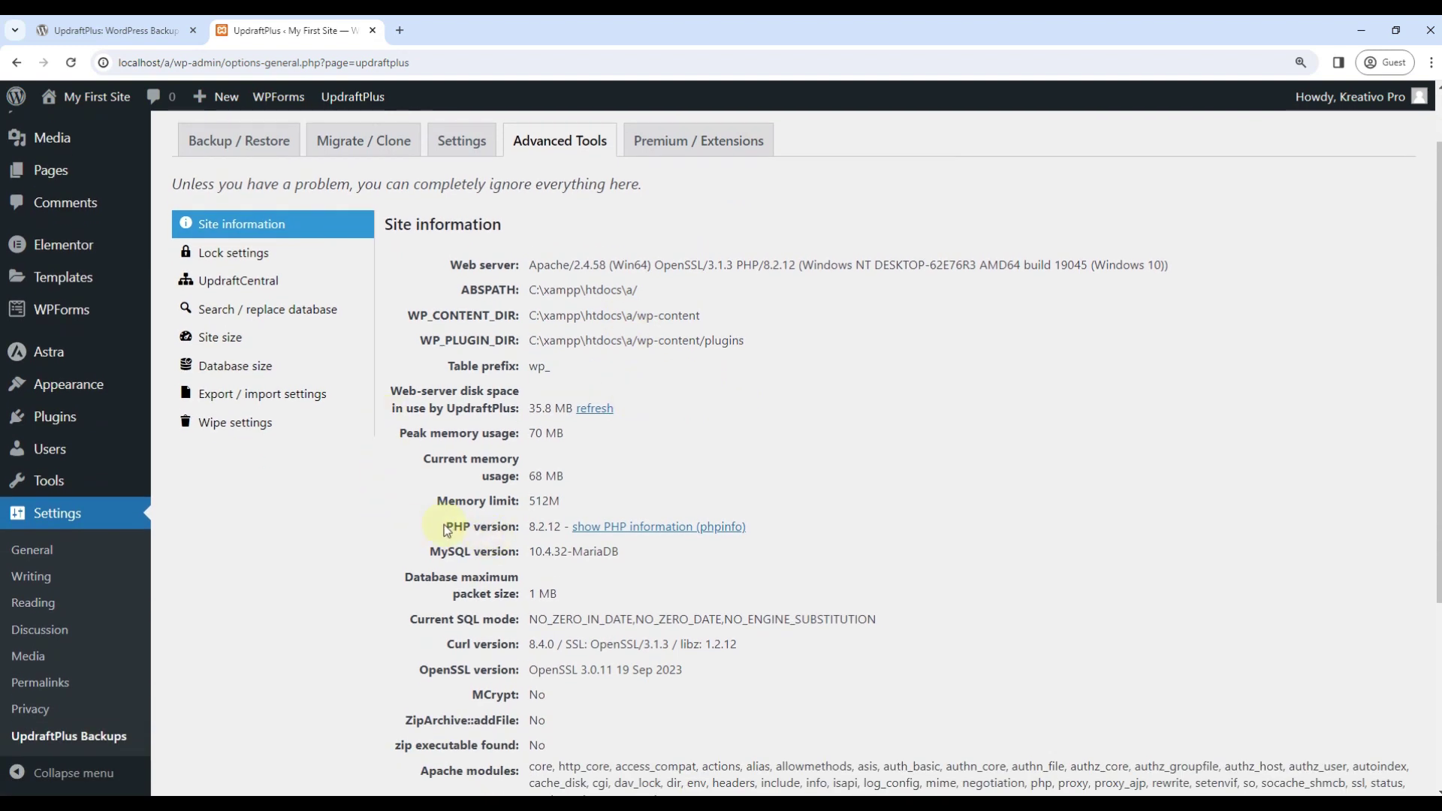
drag(444, 525, 567, 530)
drag(448, 500, 592, 509)
click(504, 475)
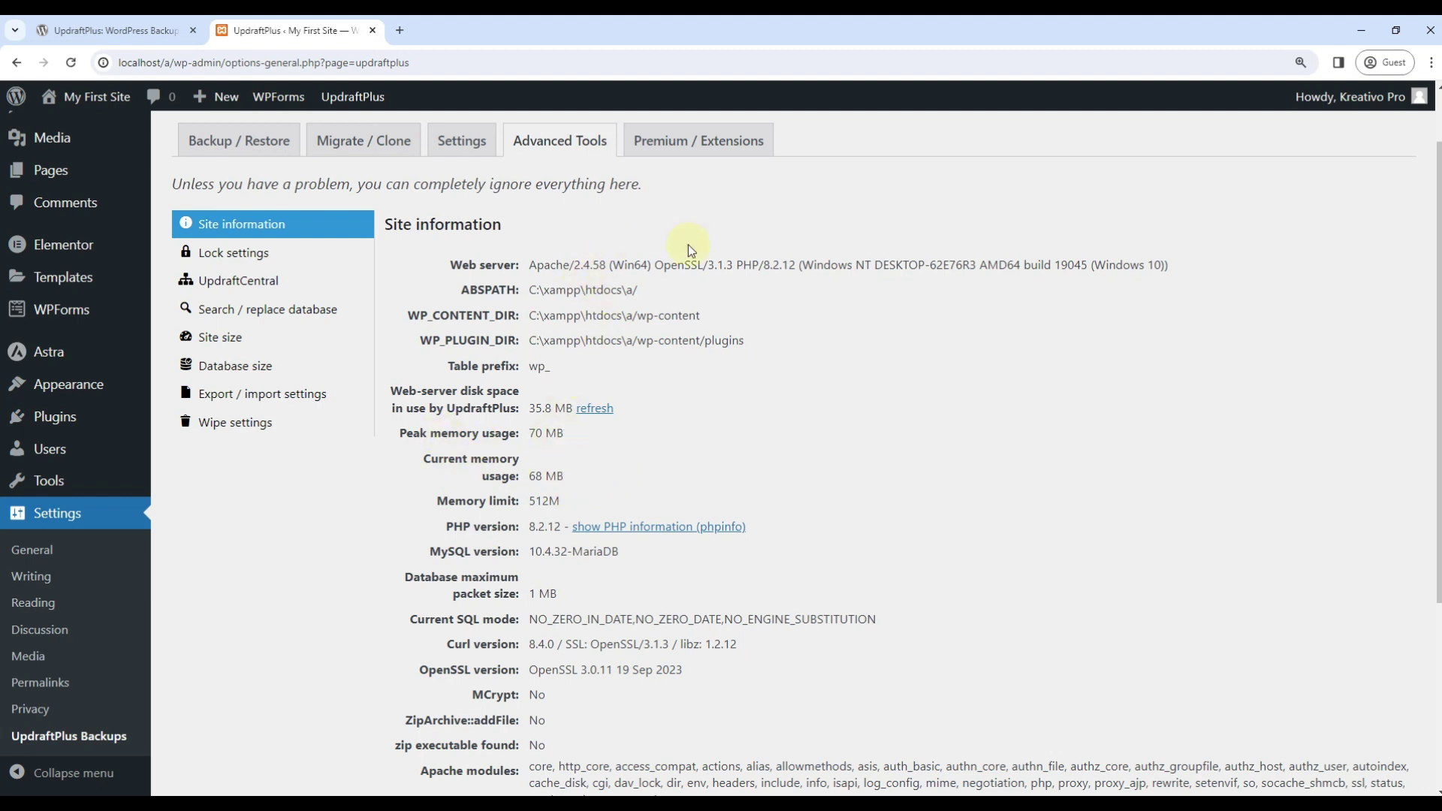
scroll(690, 249, down, 2)
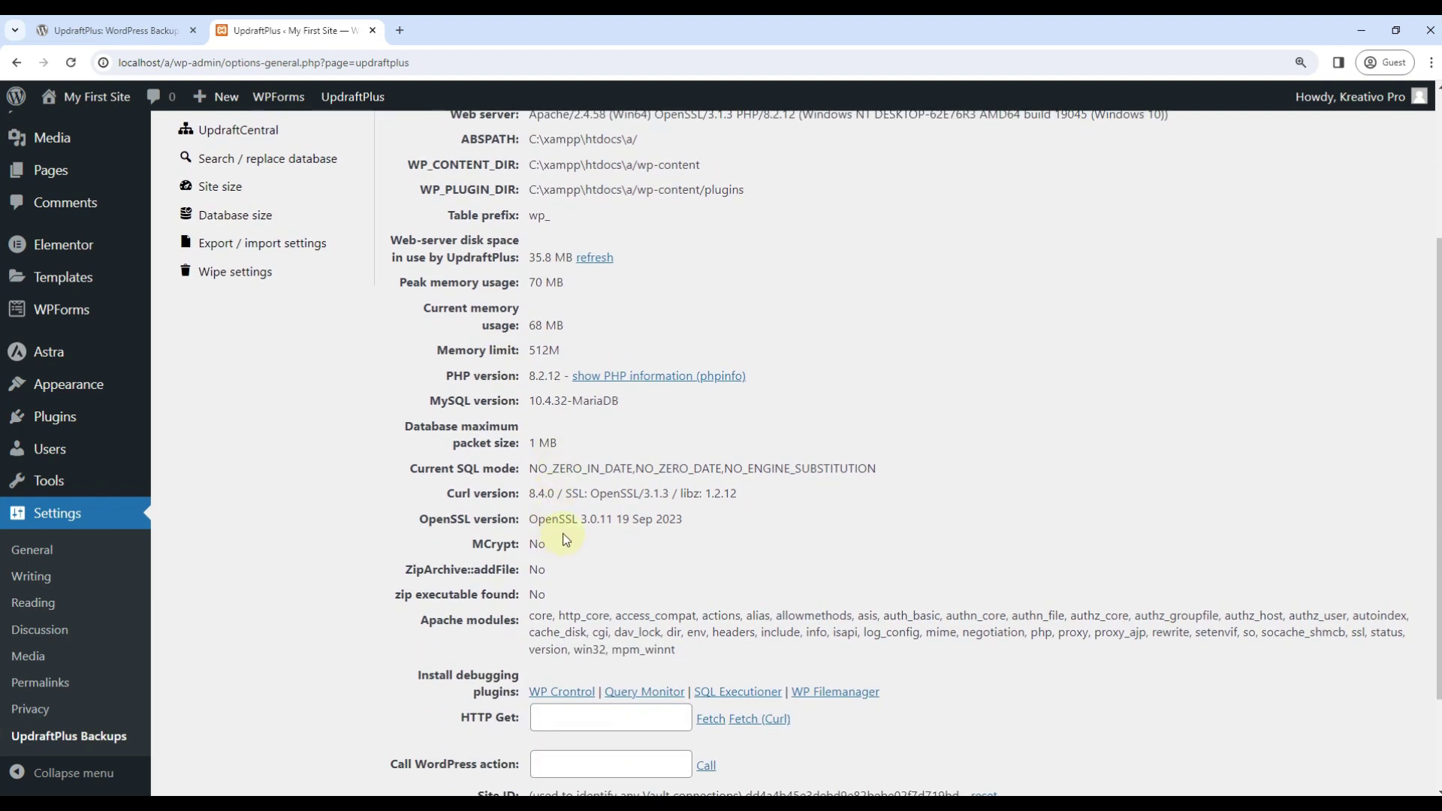
scroll(283, 345, up, 3)
Step: Look over the advanced tools for locking settings, UpdraftCentral remote control and database search/replace, including the search/replace fields
click(301, 331)
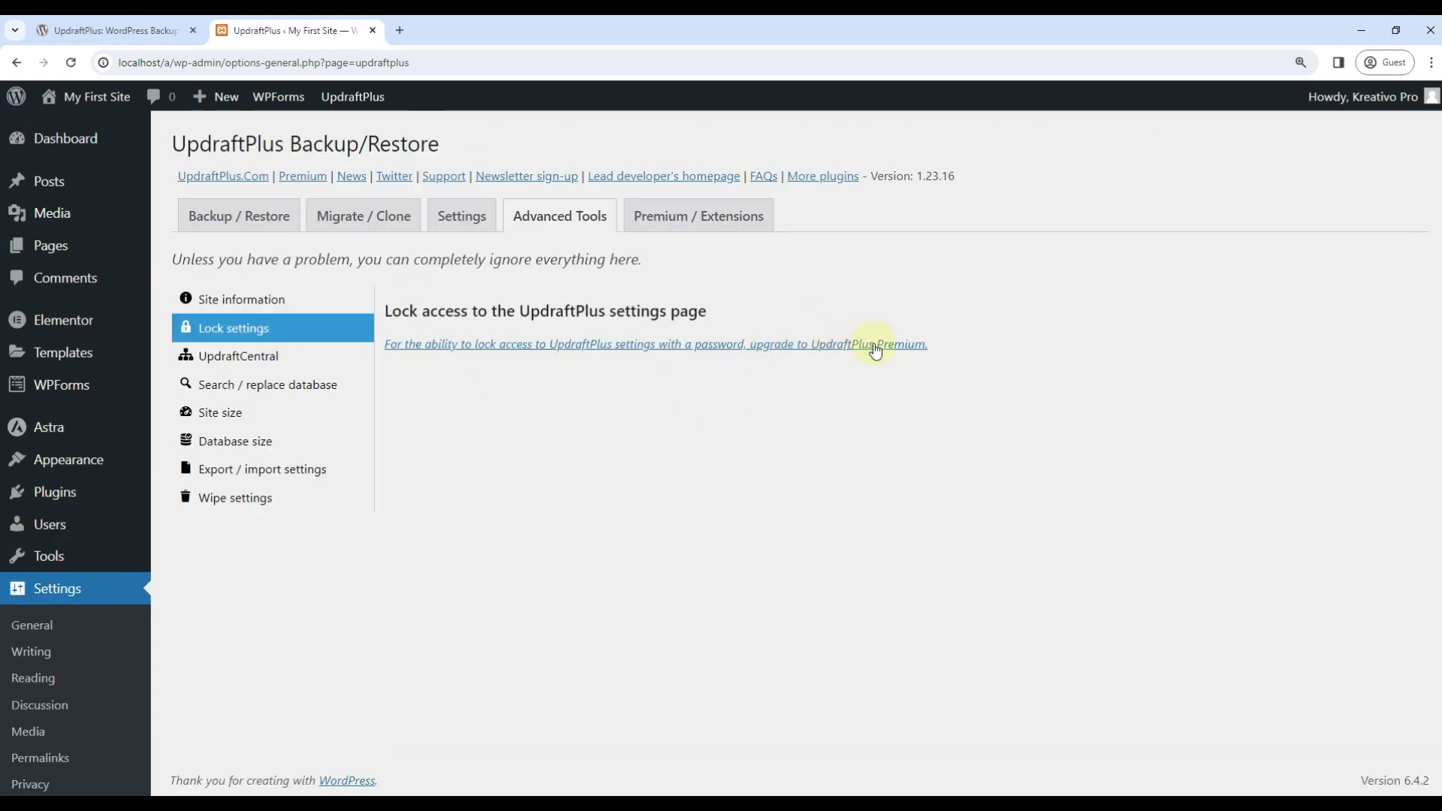
click(239, 356)
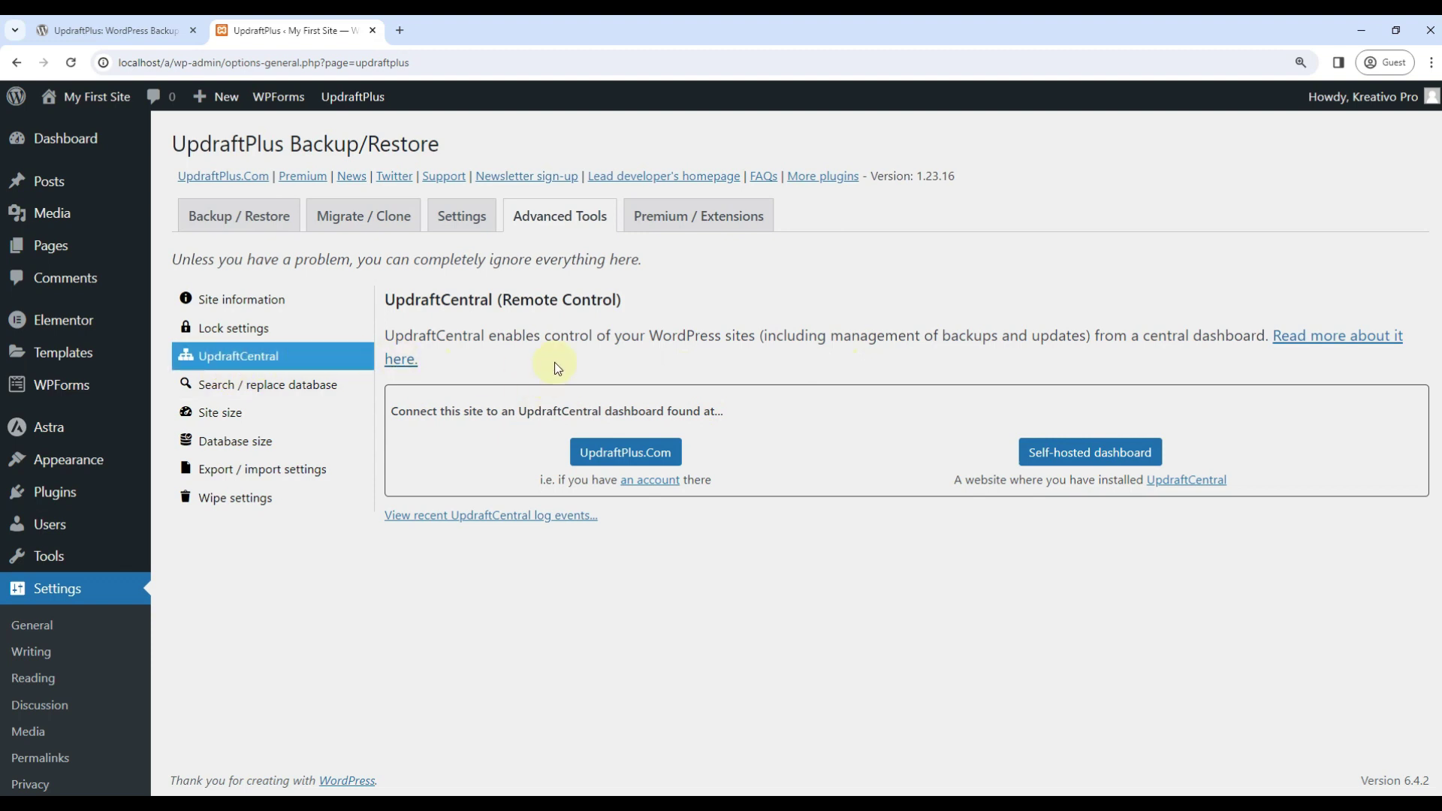
click(255, 386)
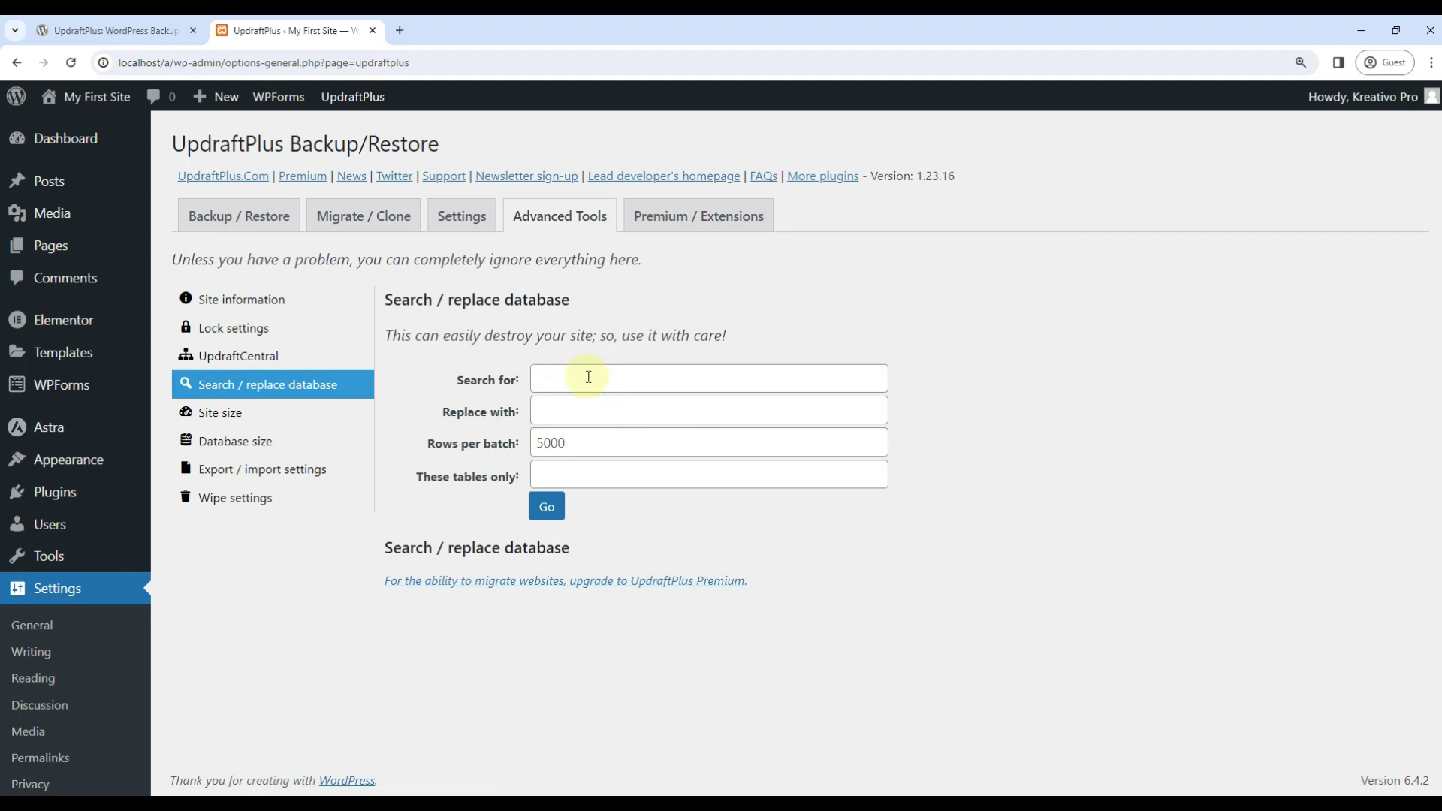
click(562, 379)
click(569, 410)
click(589, 476)
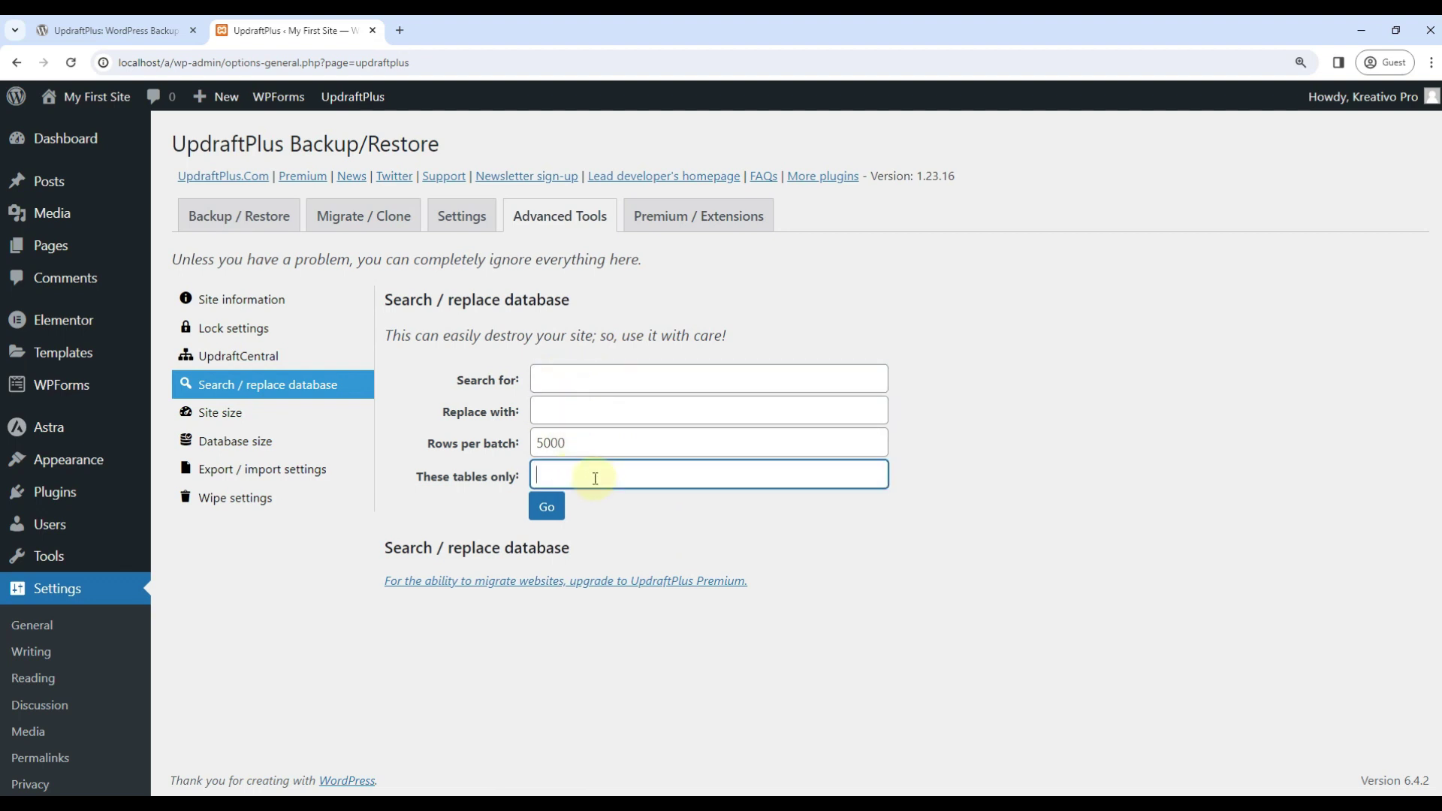
Step: Count the on-disk data size of the site's plugins, themes, uploads, must-use plugins and others
click(216, 414)
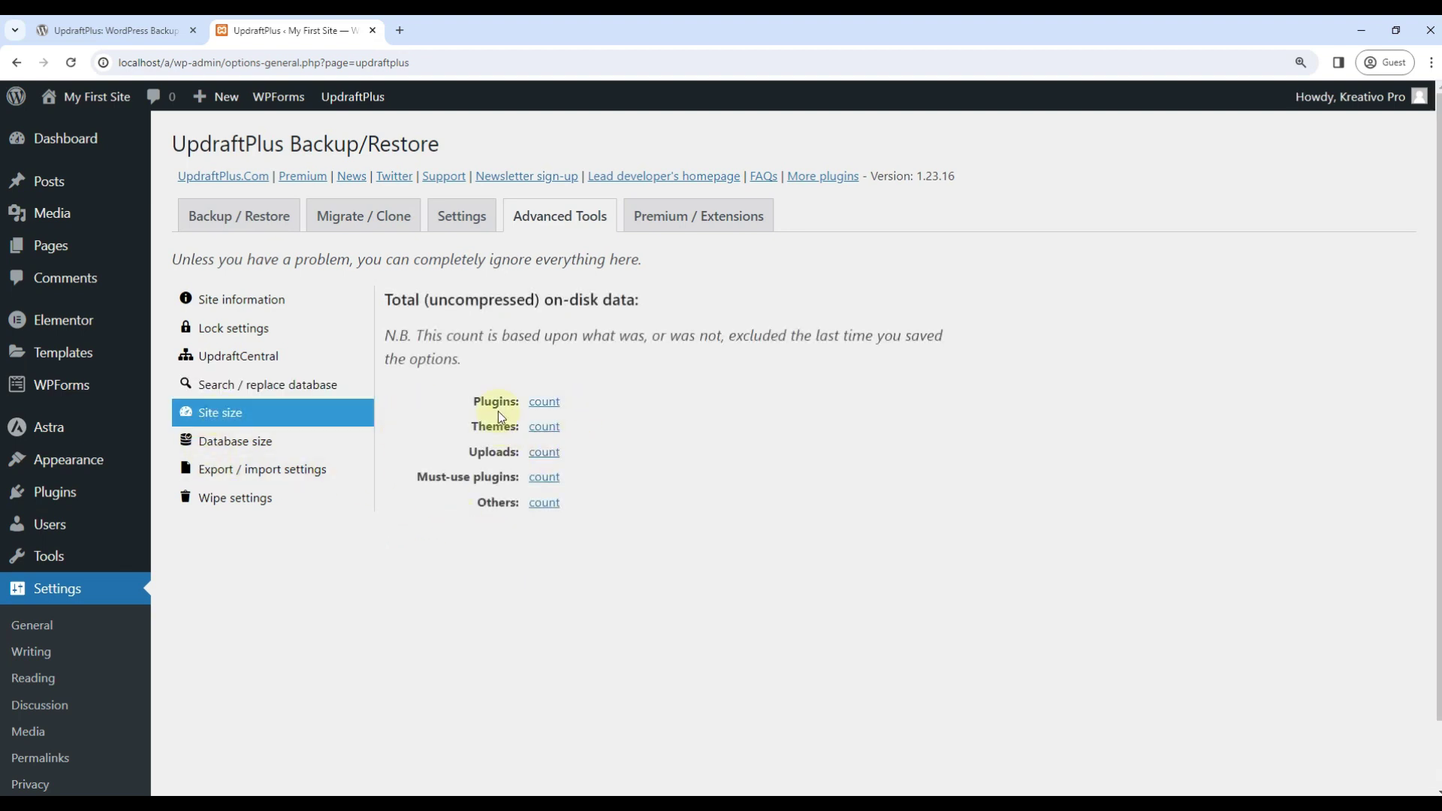
click(541, 404)
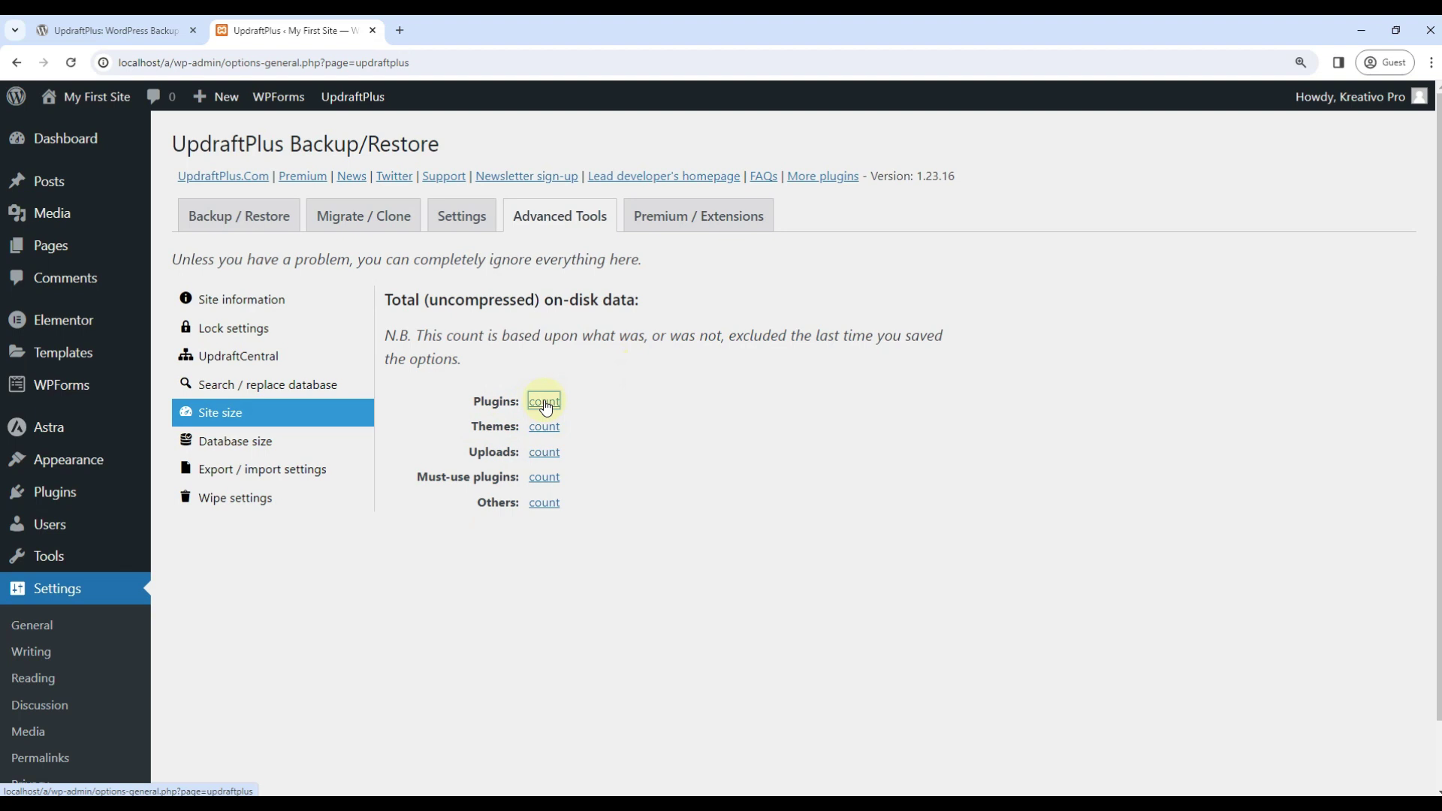
click(543, 427)
click(543, 452)
click(545, 477)
click(545, 503)
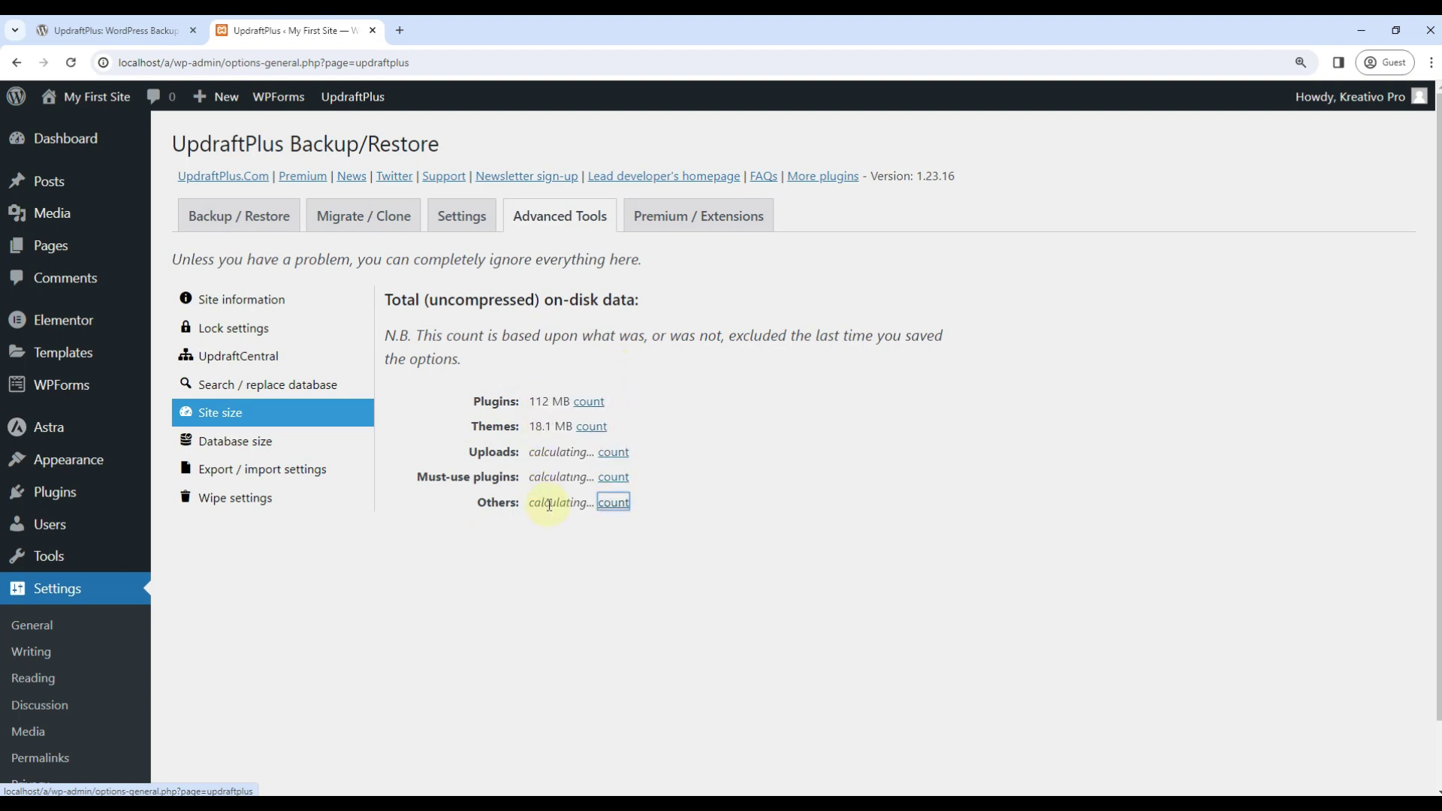
drag(619, 456, 475, 453)
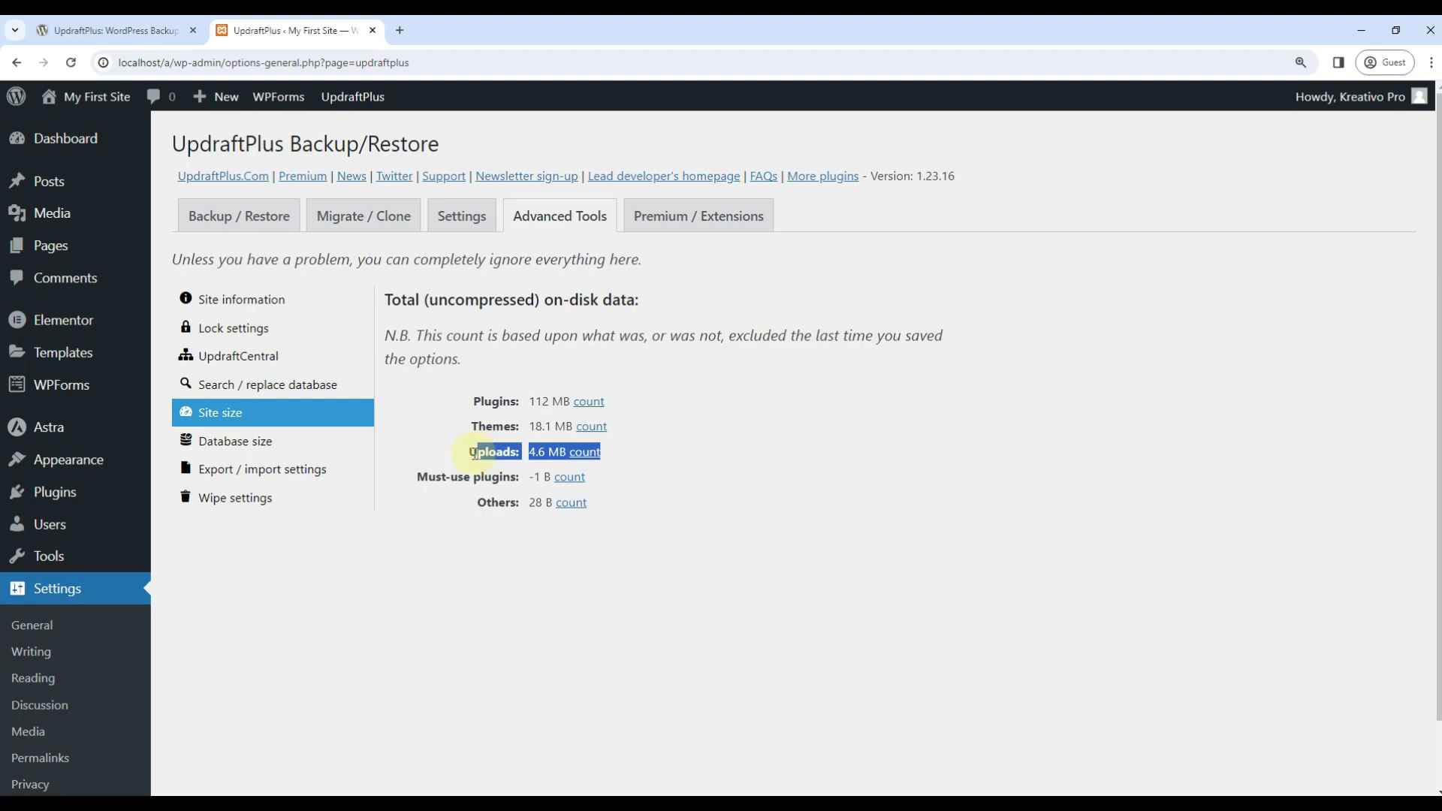
click(612, 455)
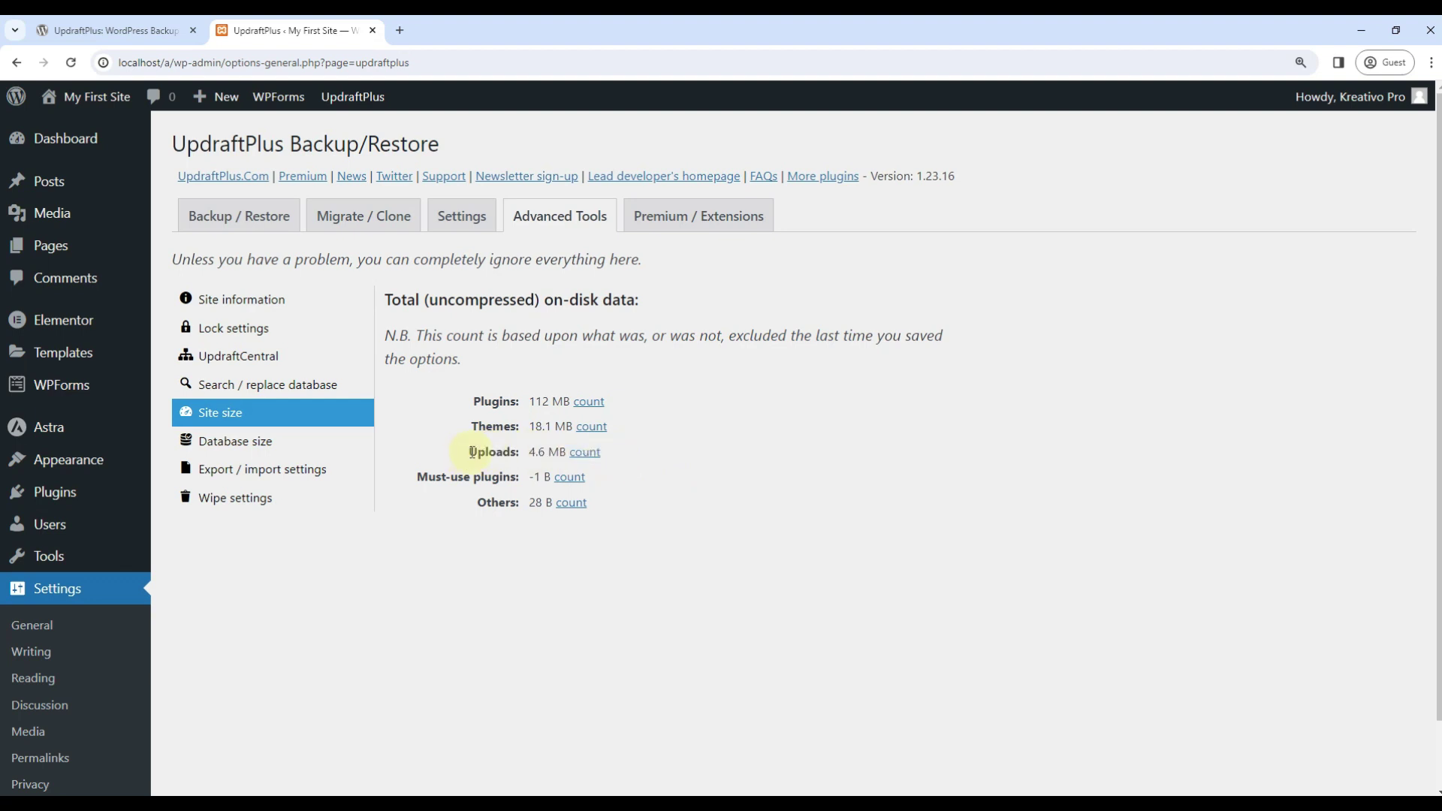
drag(475, 454, 620, 452)
click(676, 453)
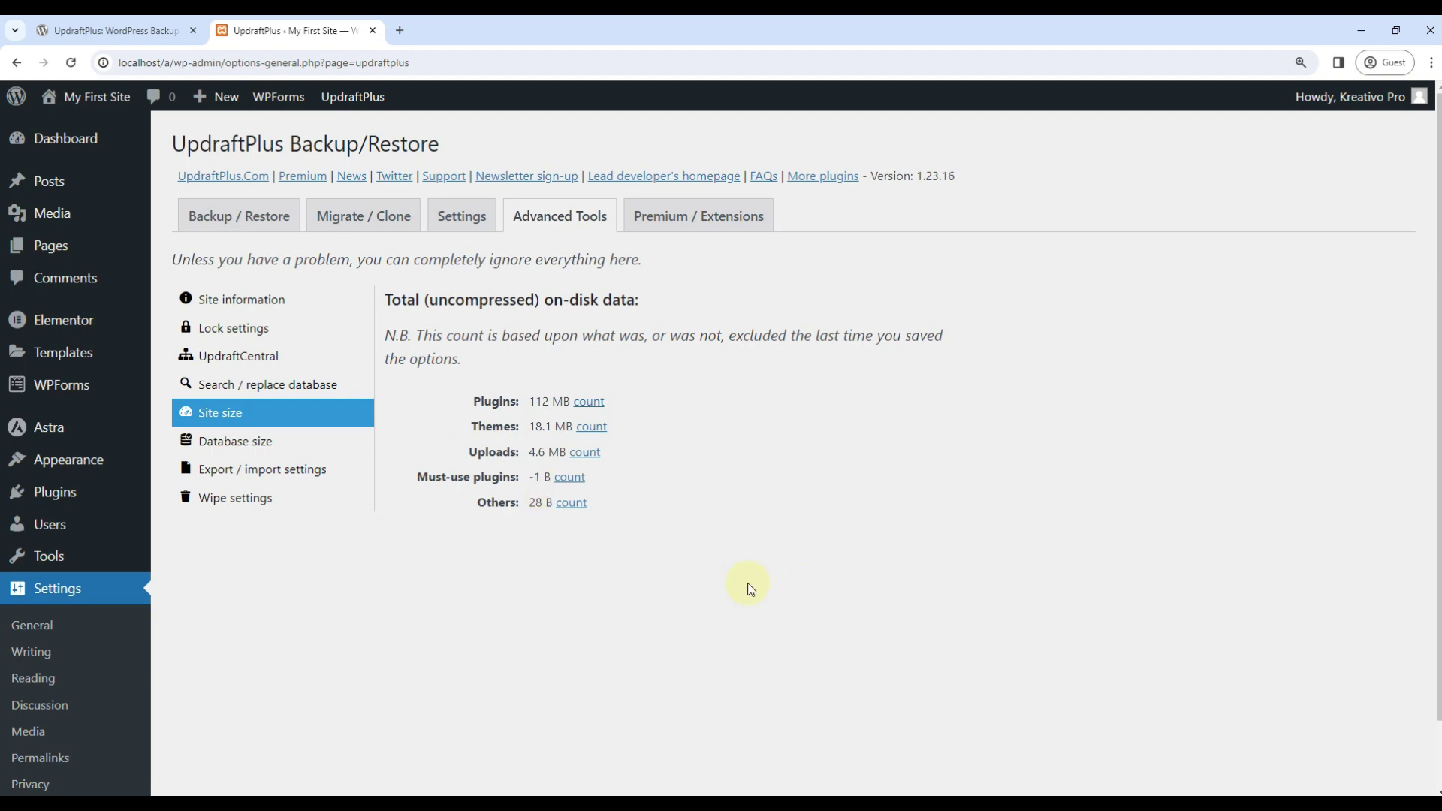
Step: View the database size details, and look over the advanced tools for exporting, importing and wiping settings
click(250, 448)
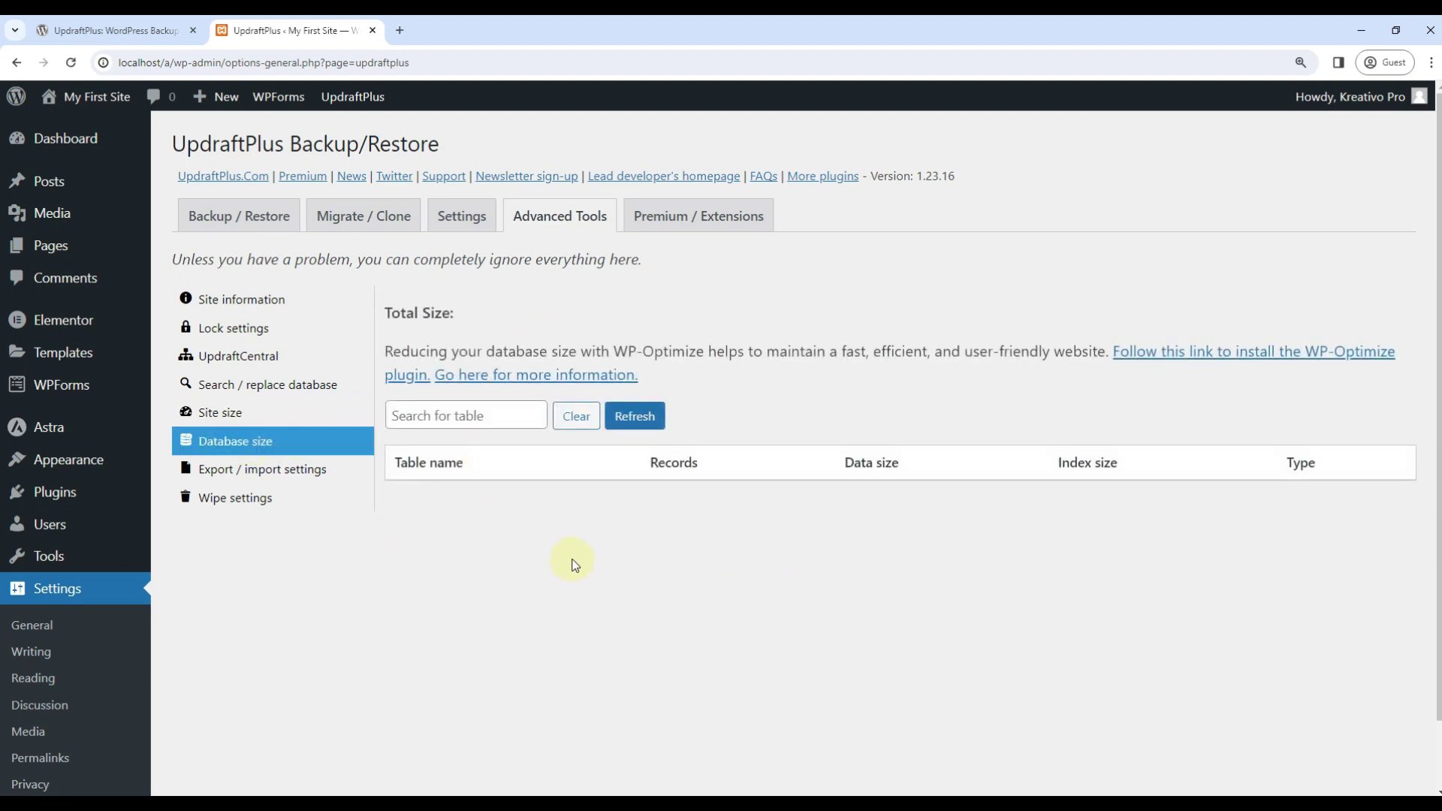
triple_click(404, 308)
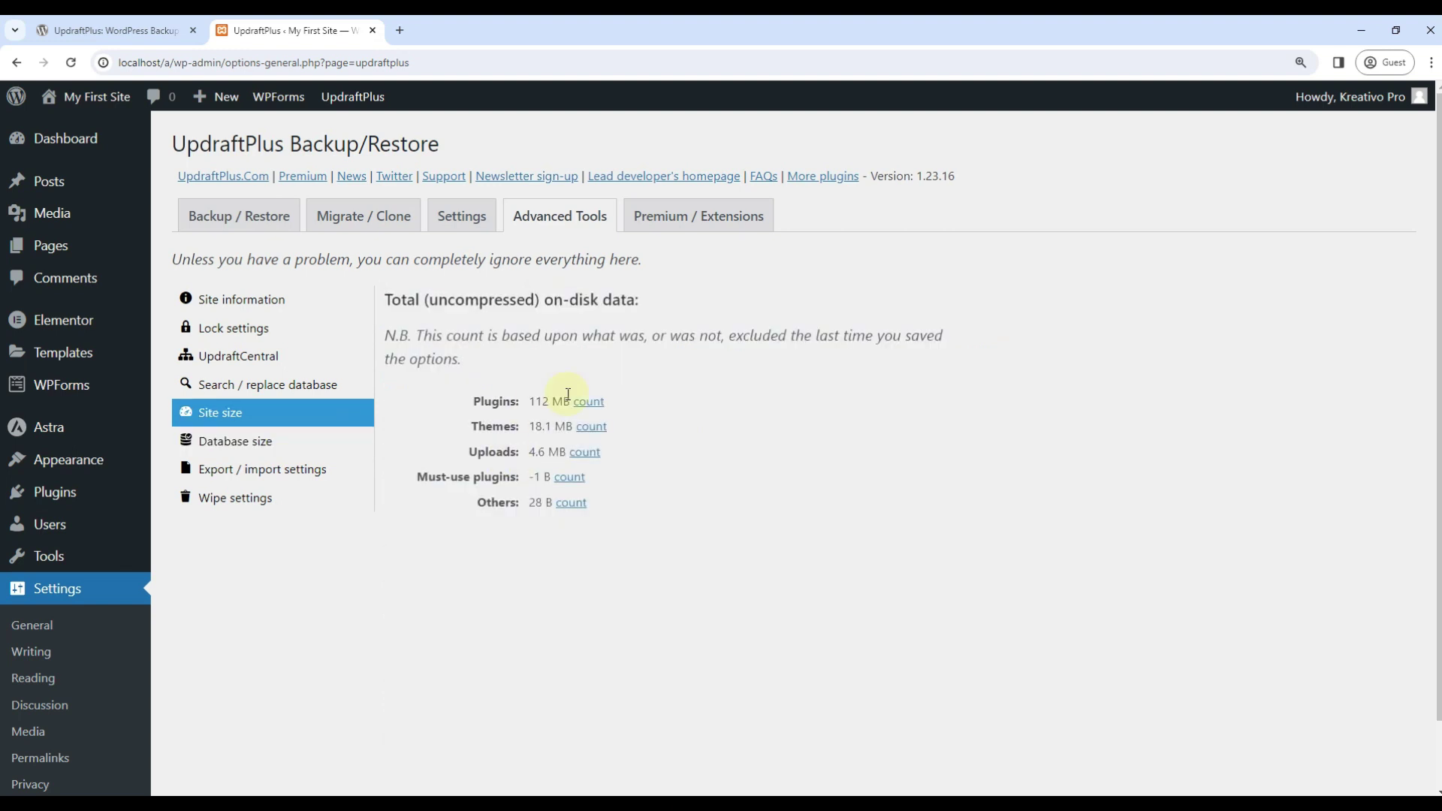
click(227, 442)
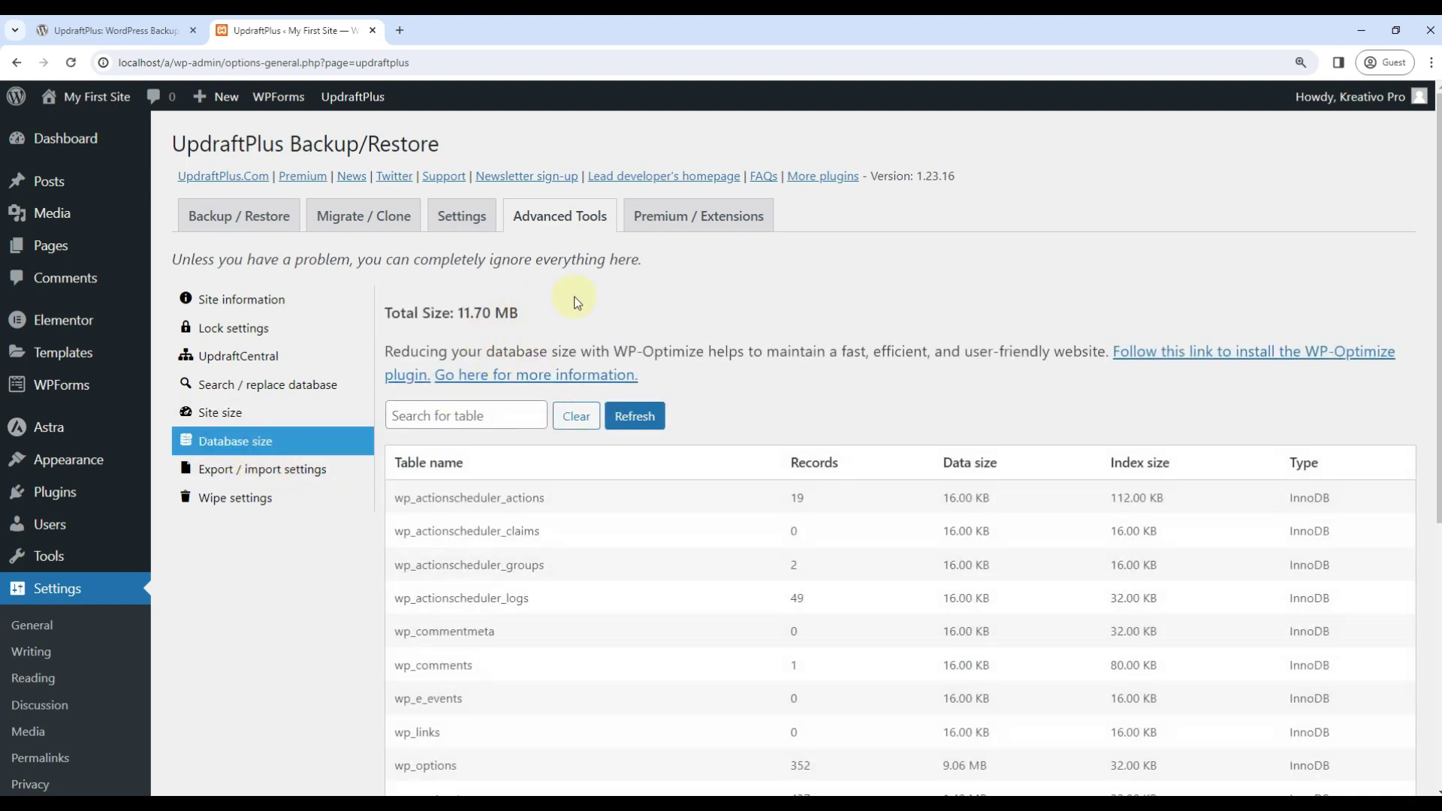
click(285, 469)
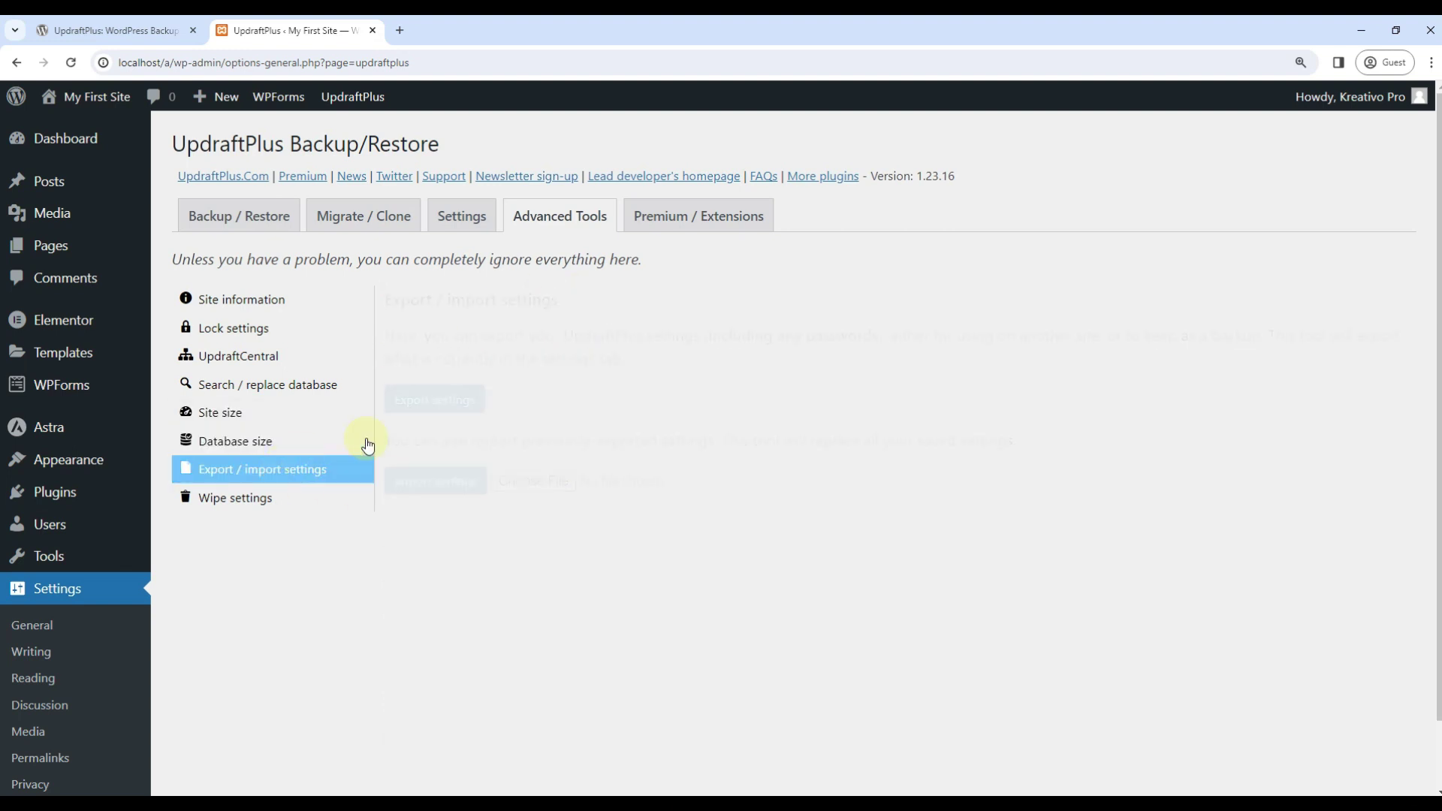
click(308, 499)
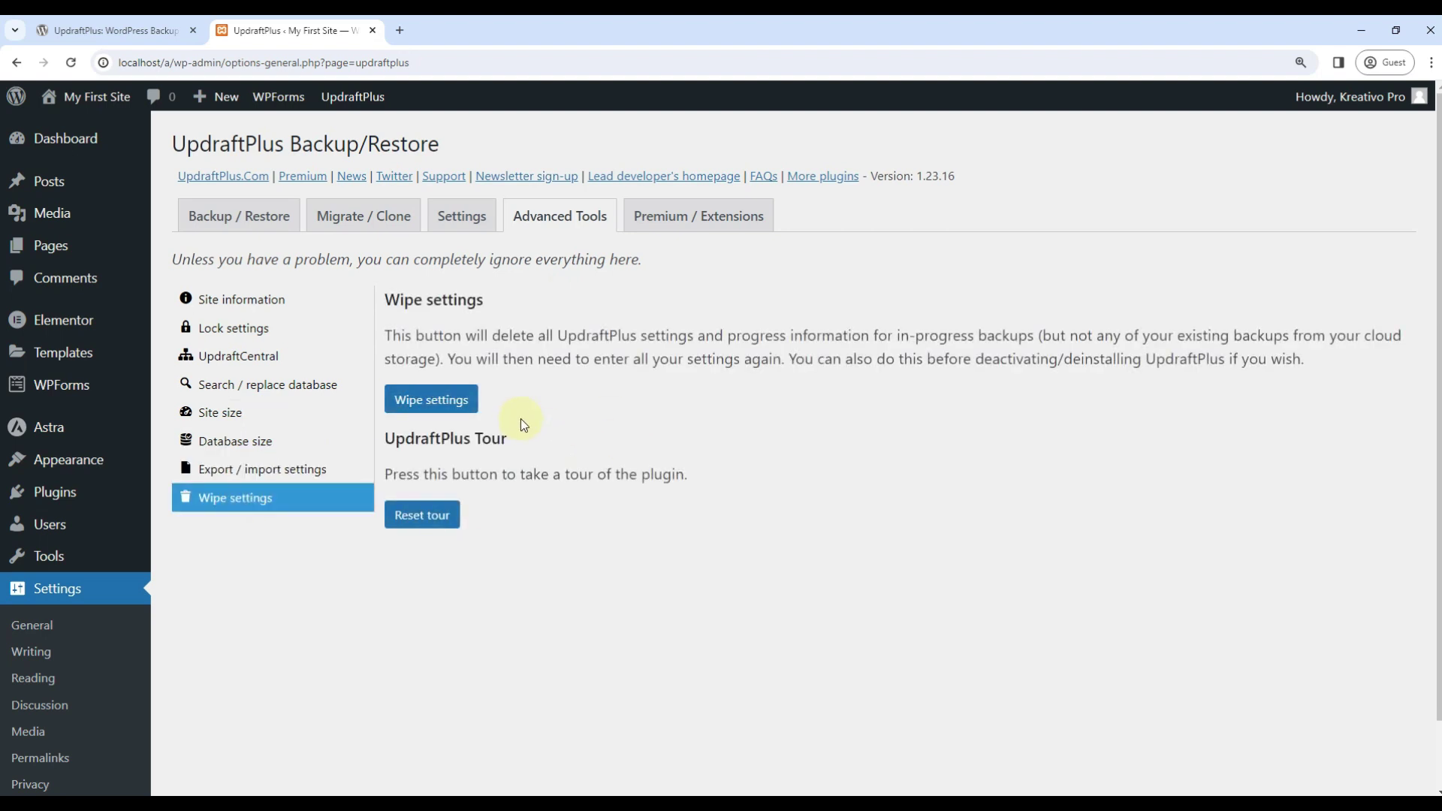
Step: Set both the files backup schedule and the database backup schedule to Weekly in the UpdraftPlus settings
click(462, 220)
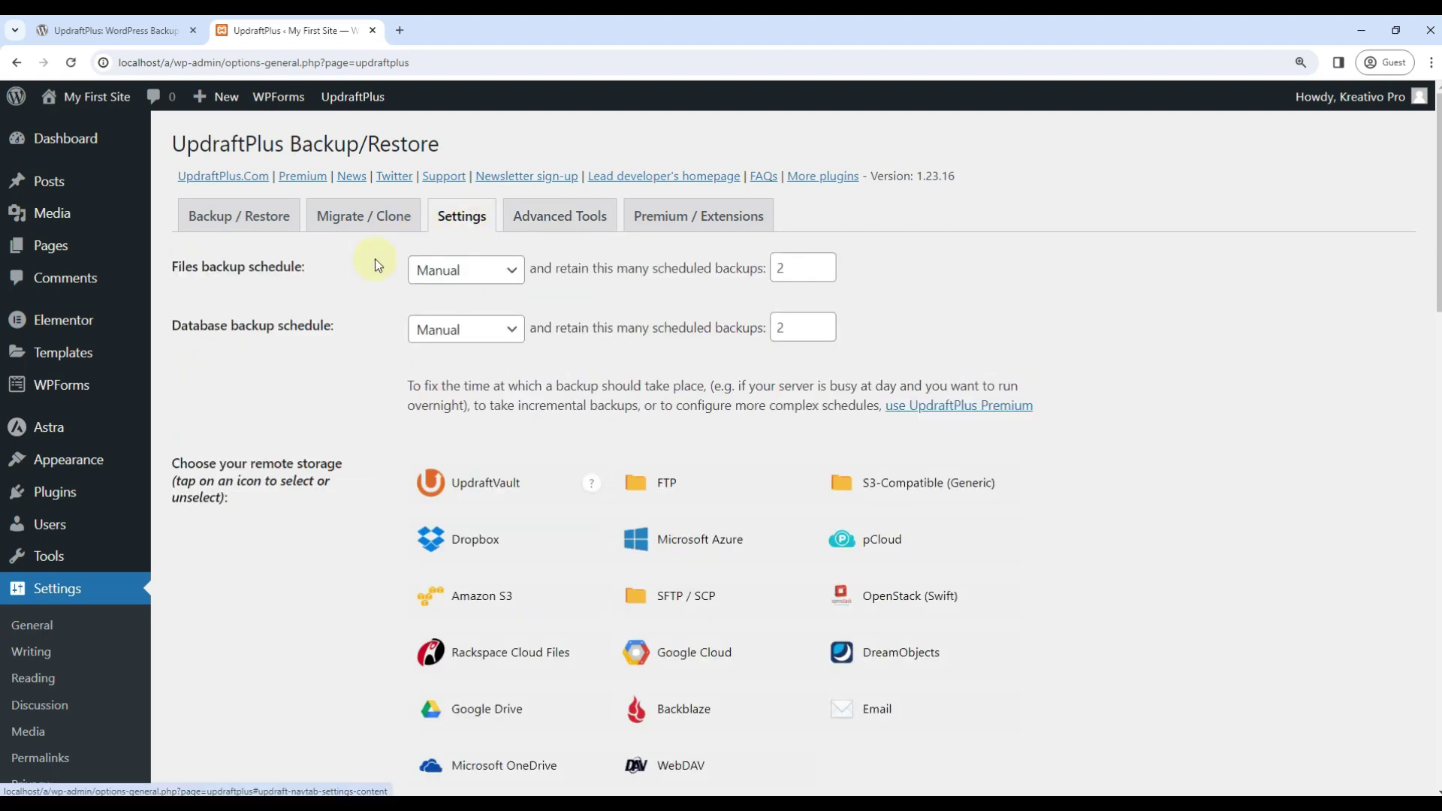
click(440, 282)
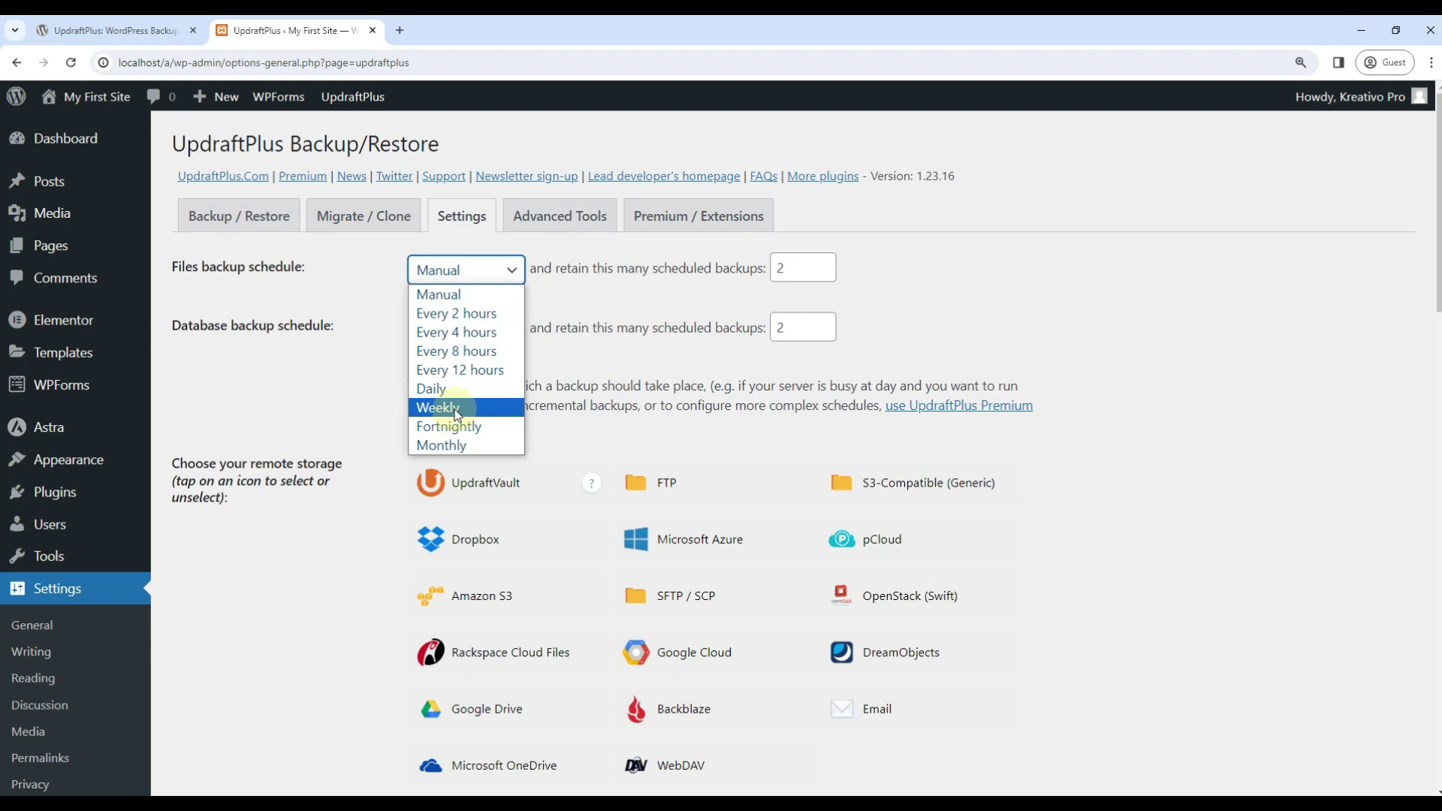
click(454, 409)
click(466, 329)
click(440, 482)
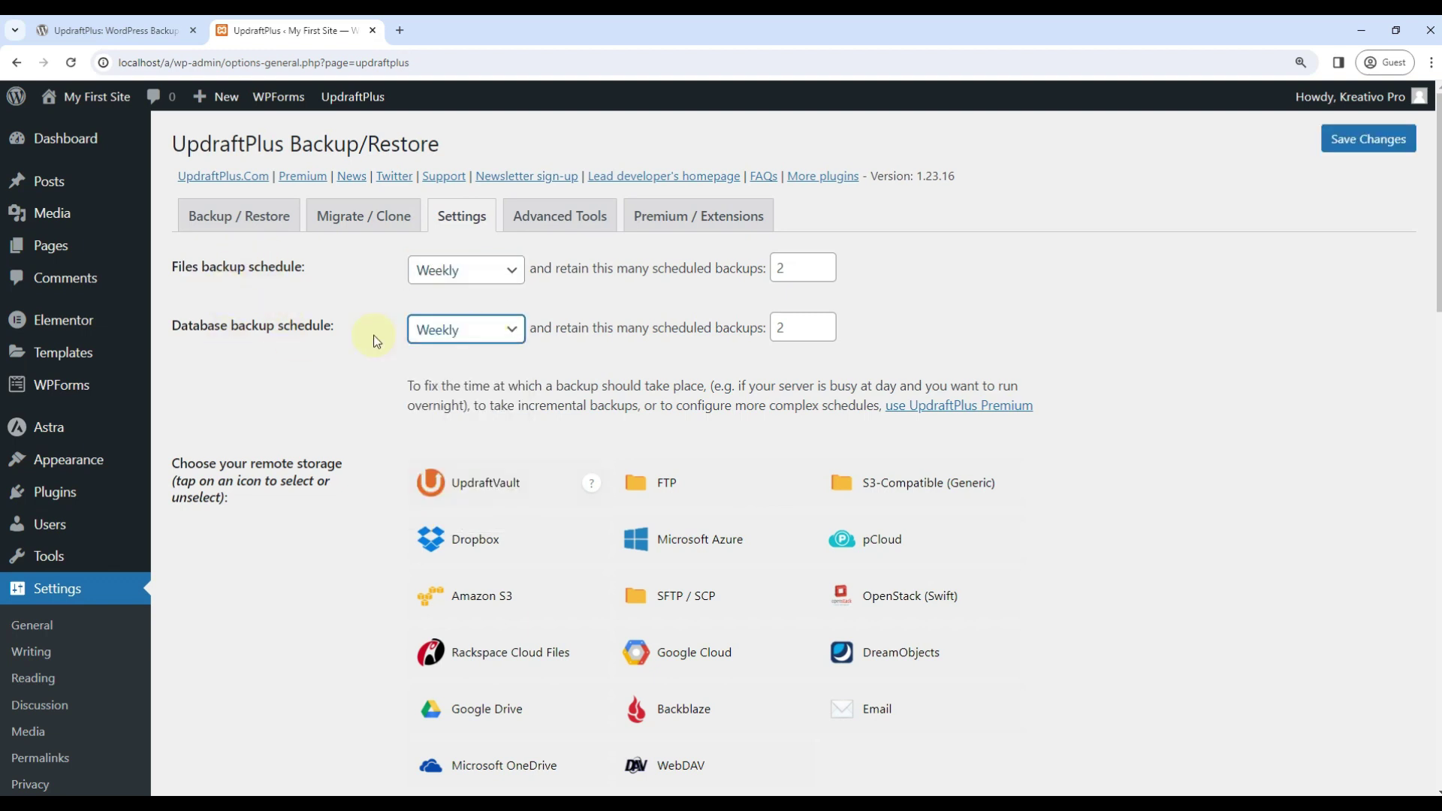
Step: Set the number of scheduled backups to retain to 5 for both files and database
double_click(781, 268)
text(5)
click(730, 332)
text(5)
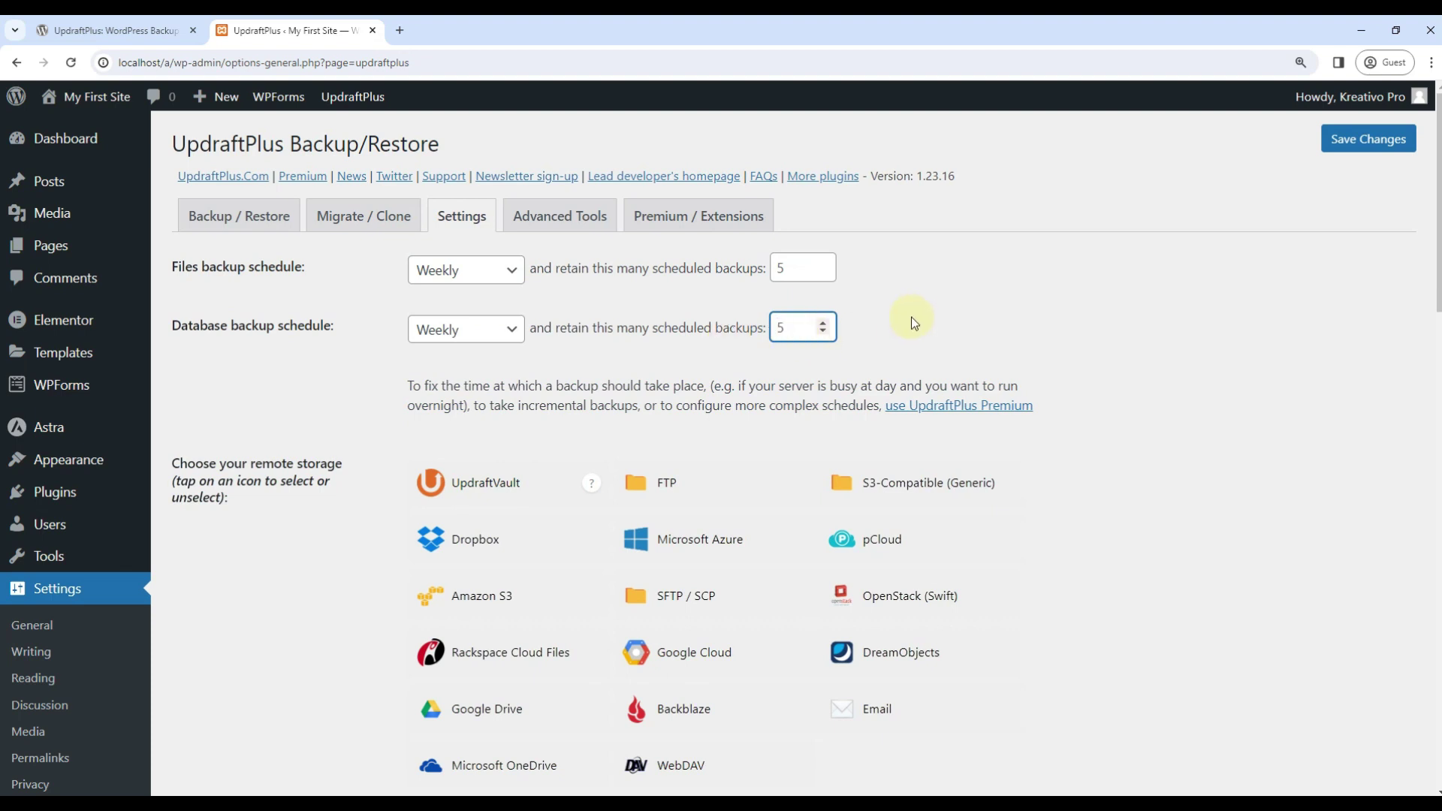
Step: Choose Google Drive as the remote storage, save the settings, and dismiss the Google authorization request
click(719, 345)
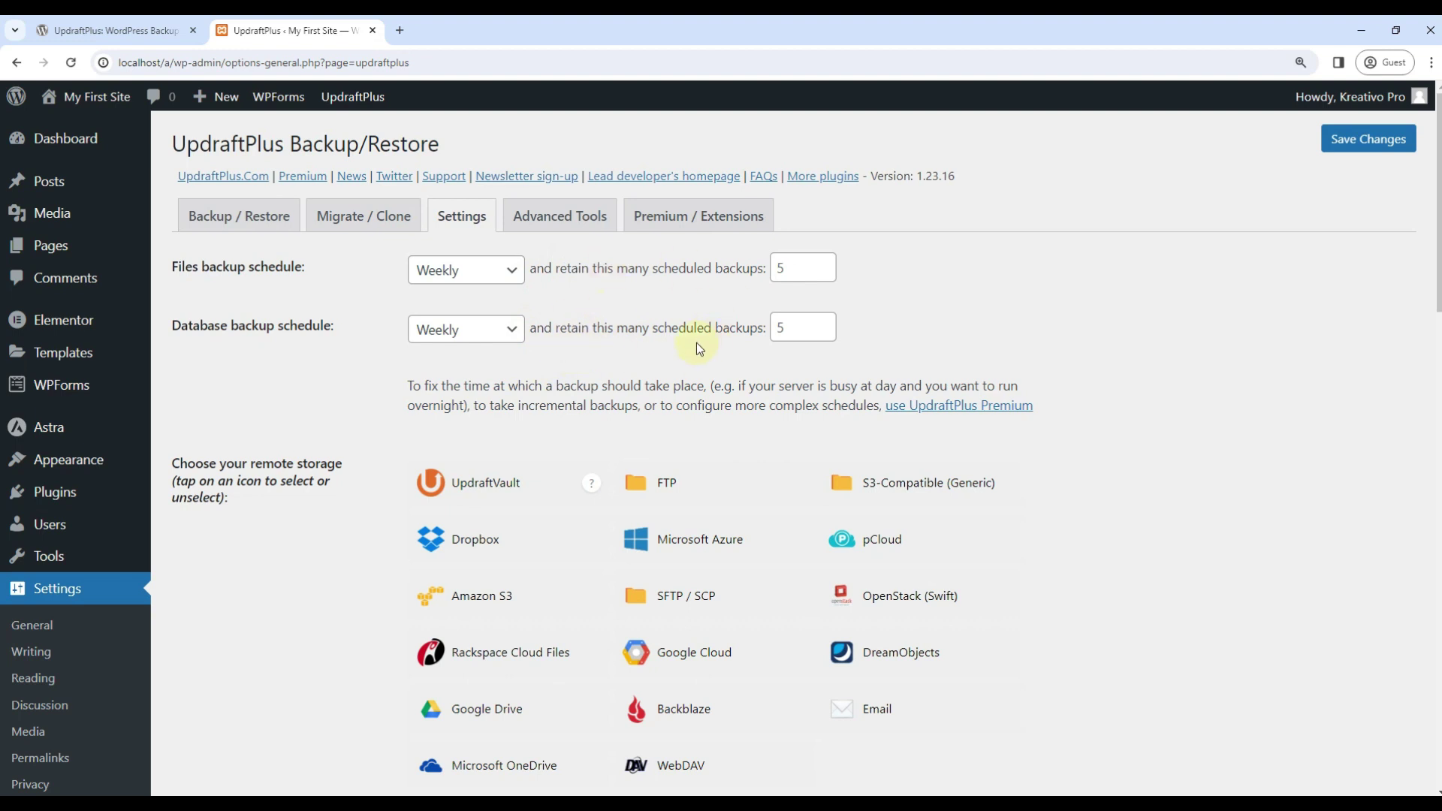
scroll(699, 348, down, 4)
scroll(450, 450, up, 1)
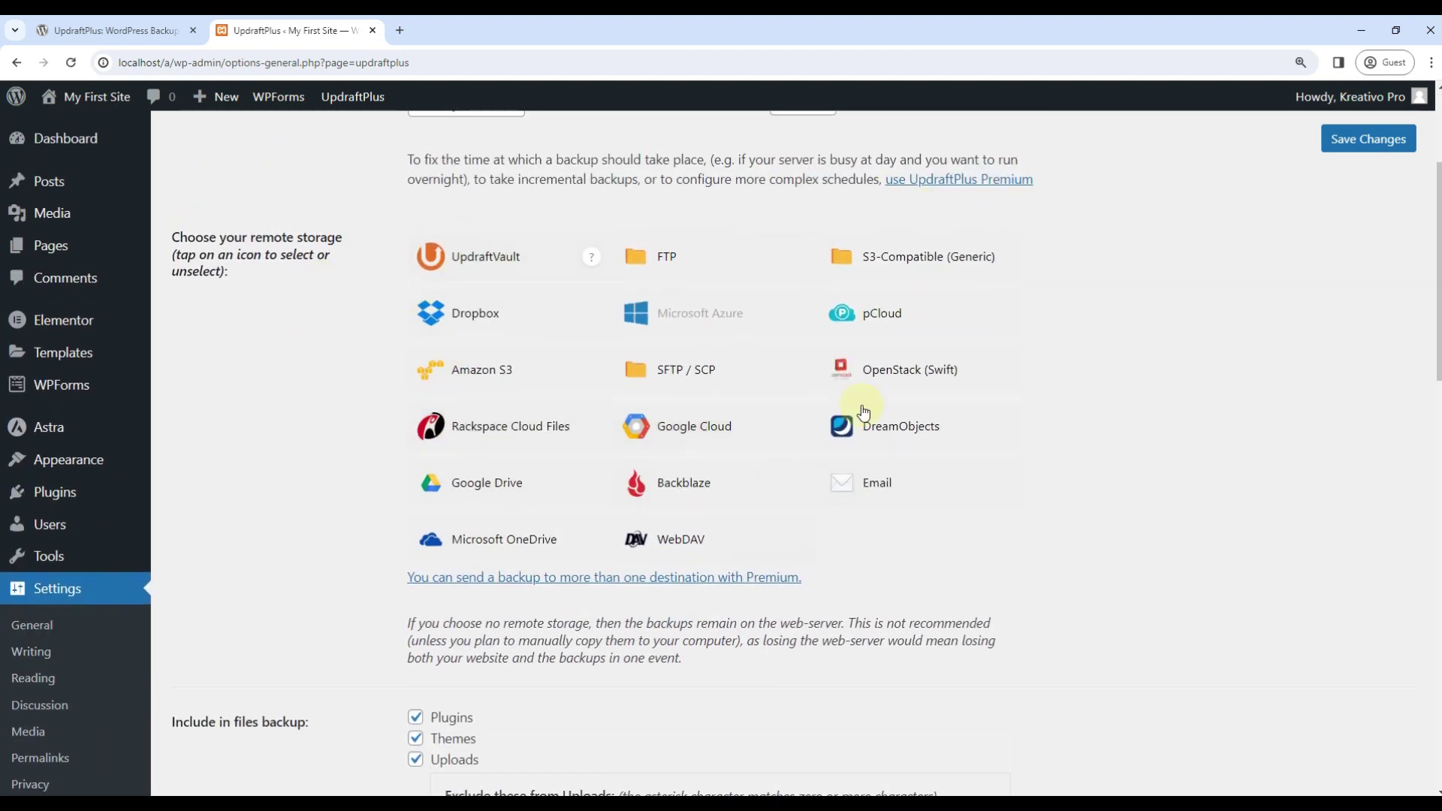
click(466, 481)
scroll(336, 417, down, 4)
scroll(336, 418, down, 10)
click(1368, 138)
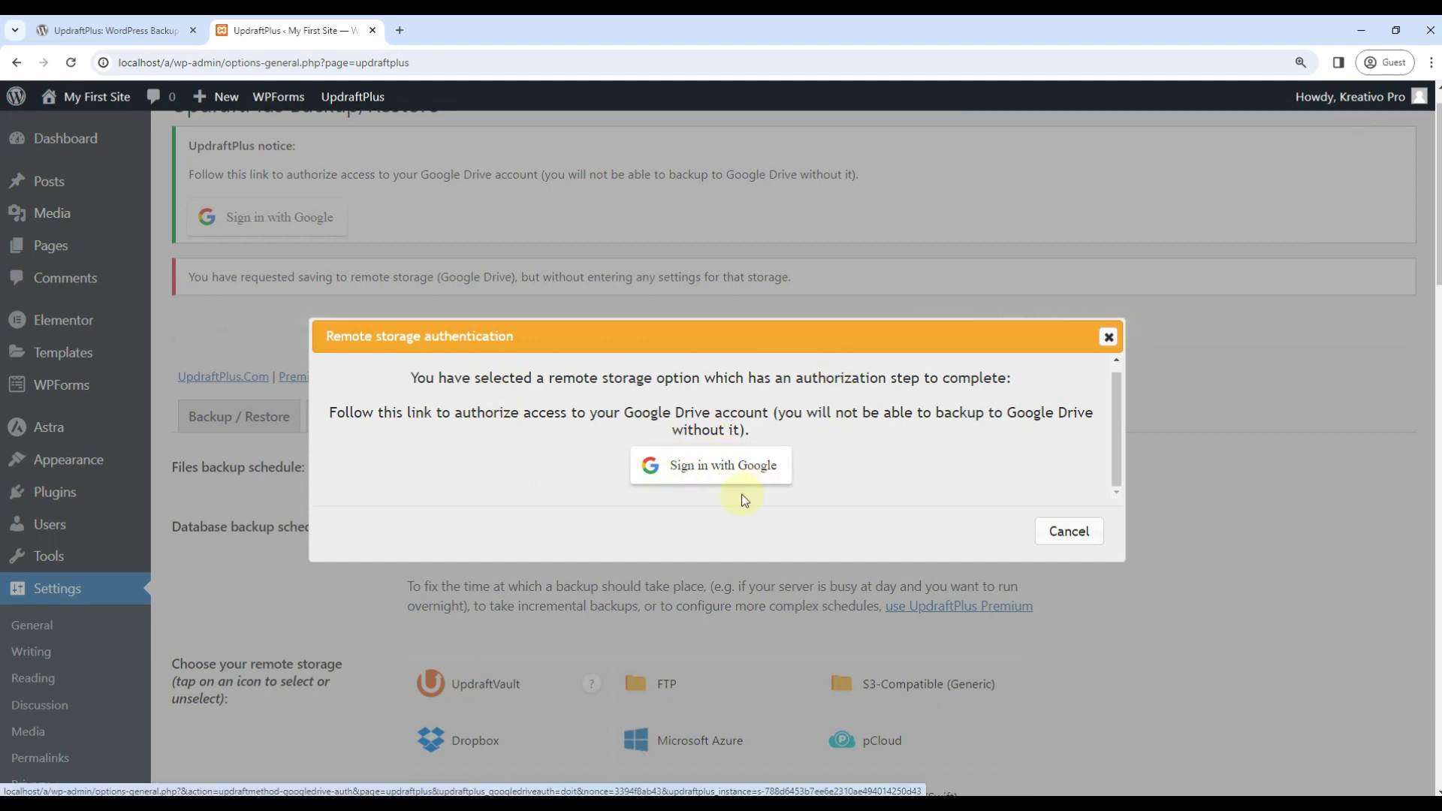
click(1044, 535)
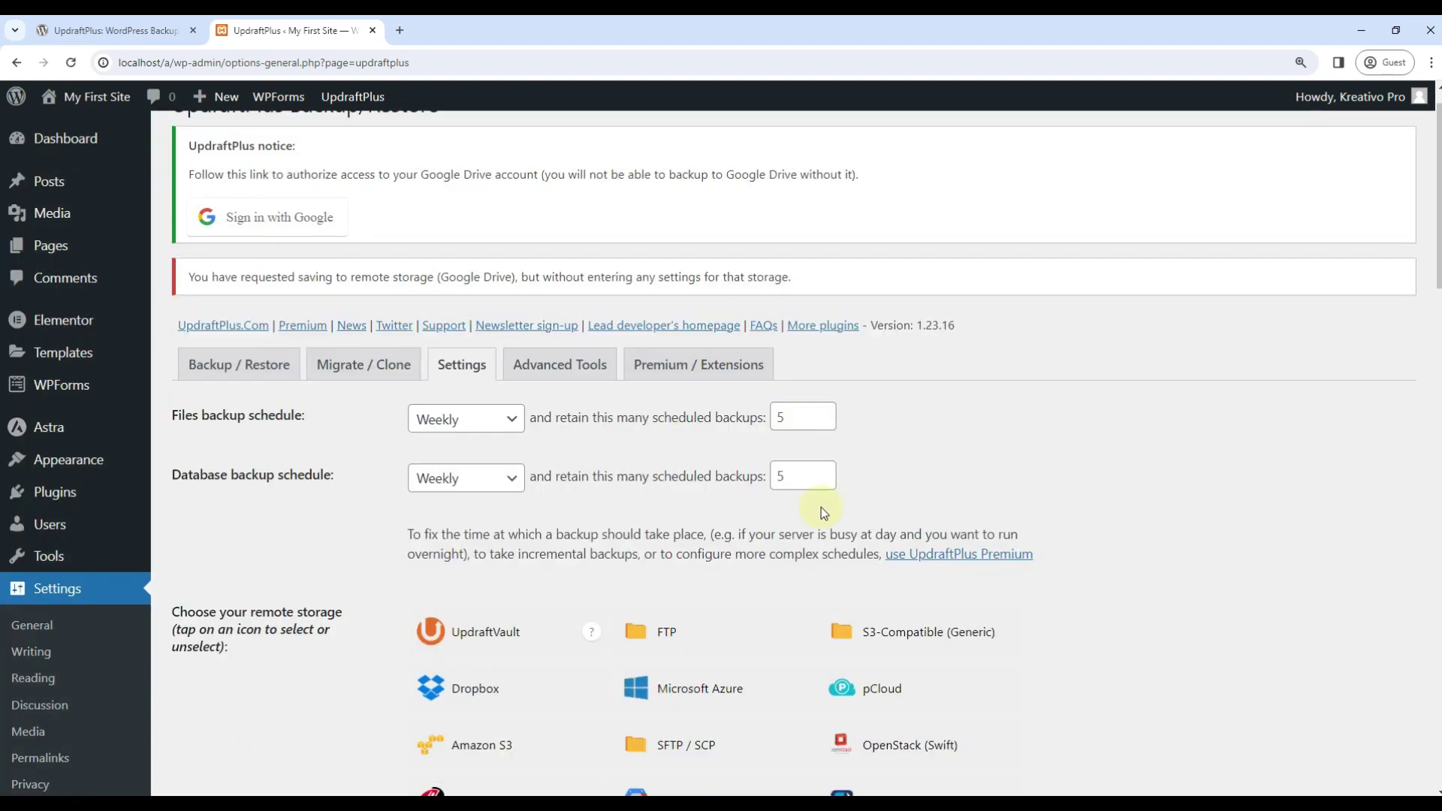
Step: Deselect Google Drive as the remote storage and save the settings
scroll(821, 507, down, 4)
click(492, 484)
scroll(300, 435, down, 6)
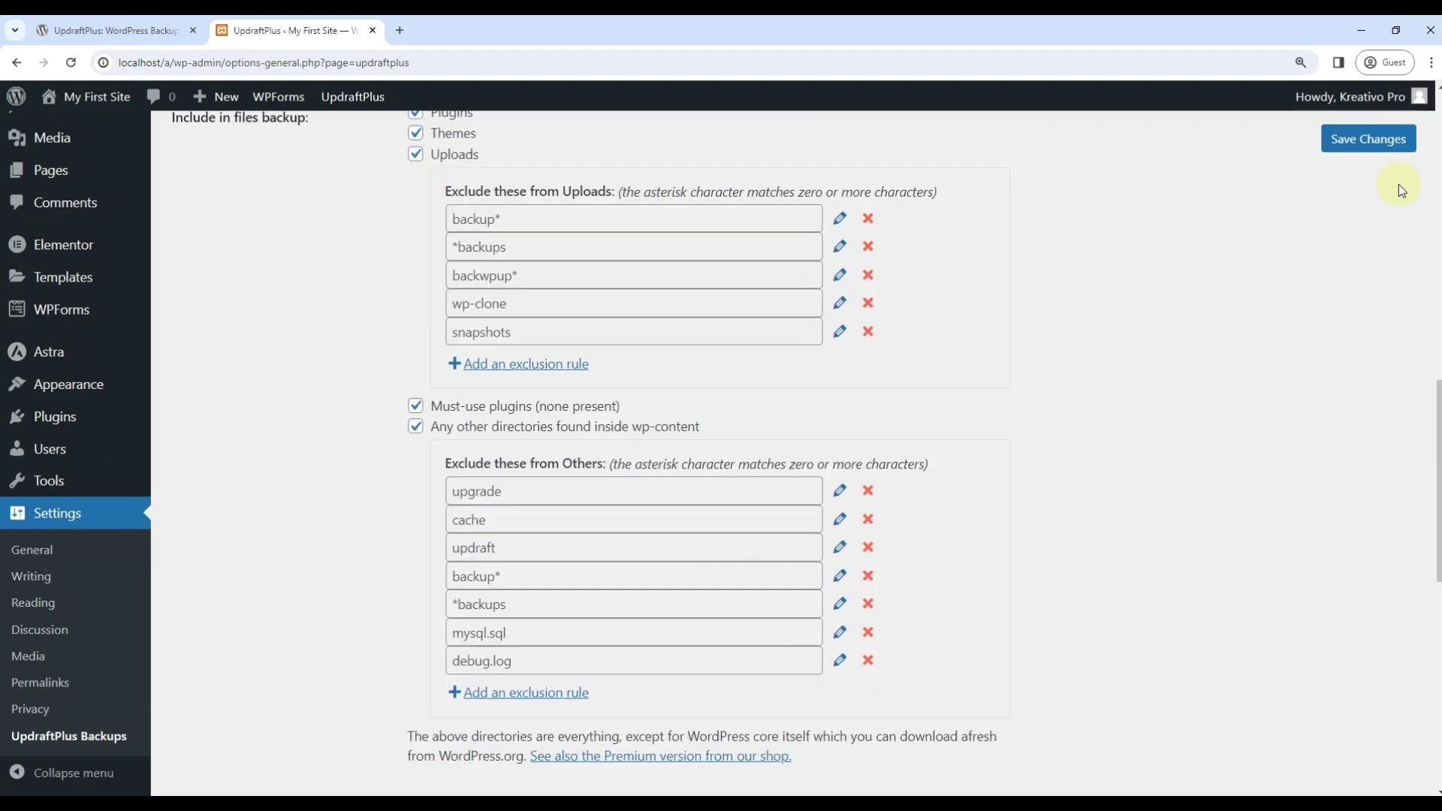
click(1389, 139)
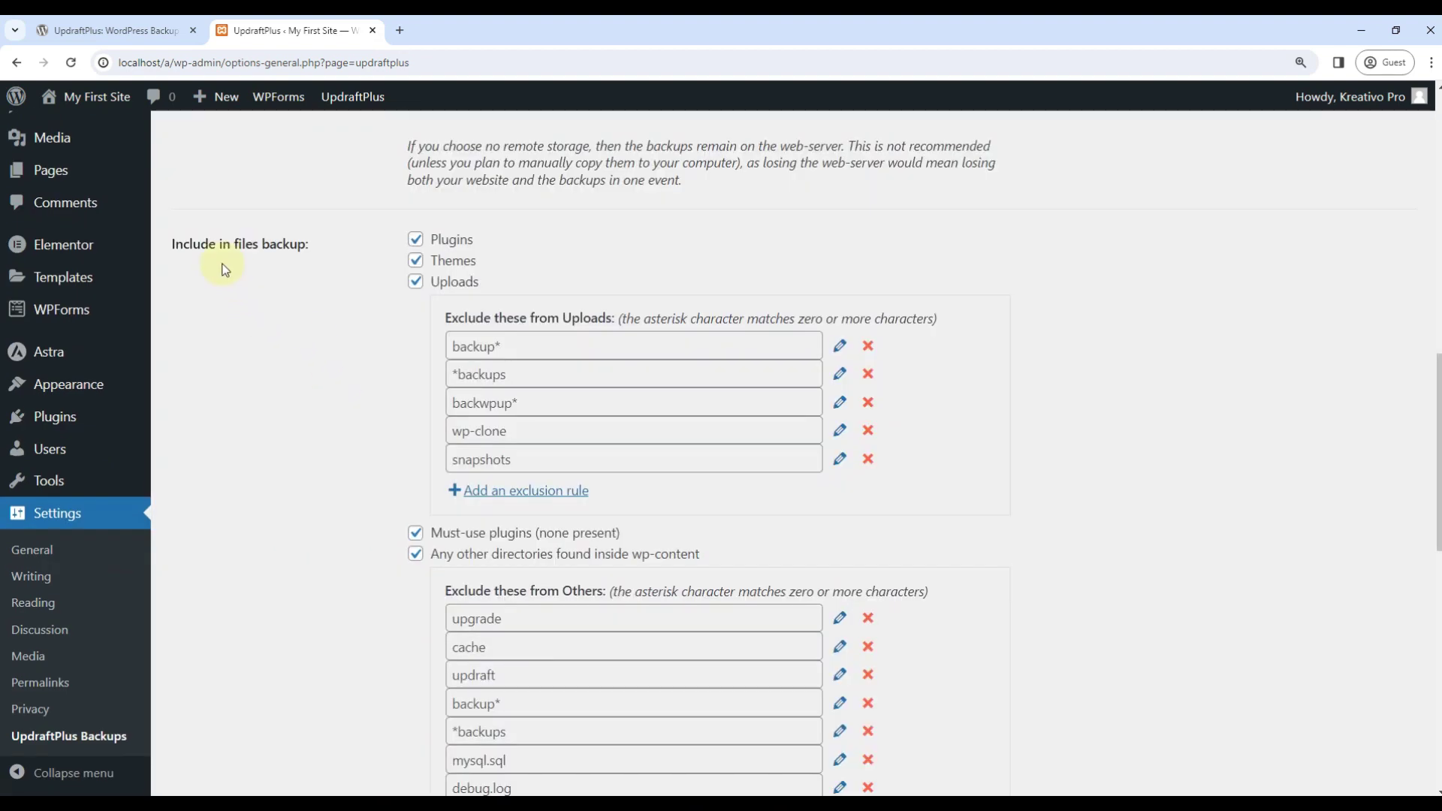
Step: Review the remote storage choices and the directories and exclusion rules listed for the files backup
scroll(344, 267, up, 12)
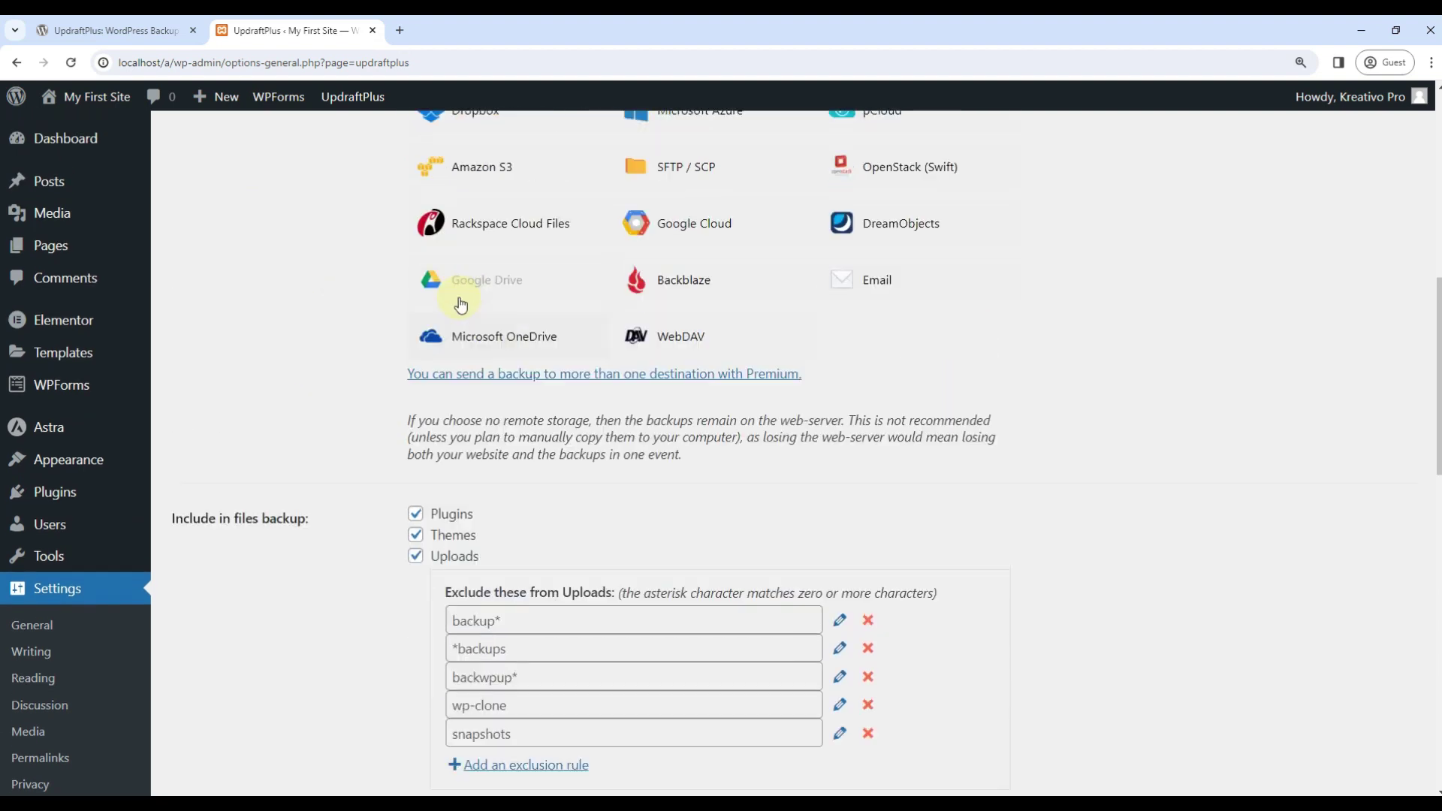
scroll(443, 338, down, 2)
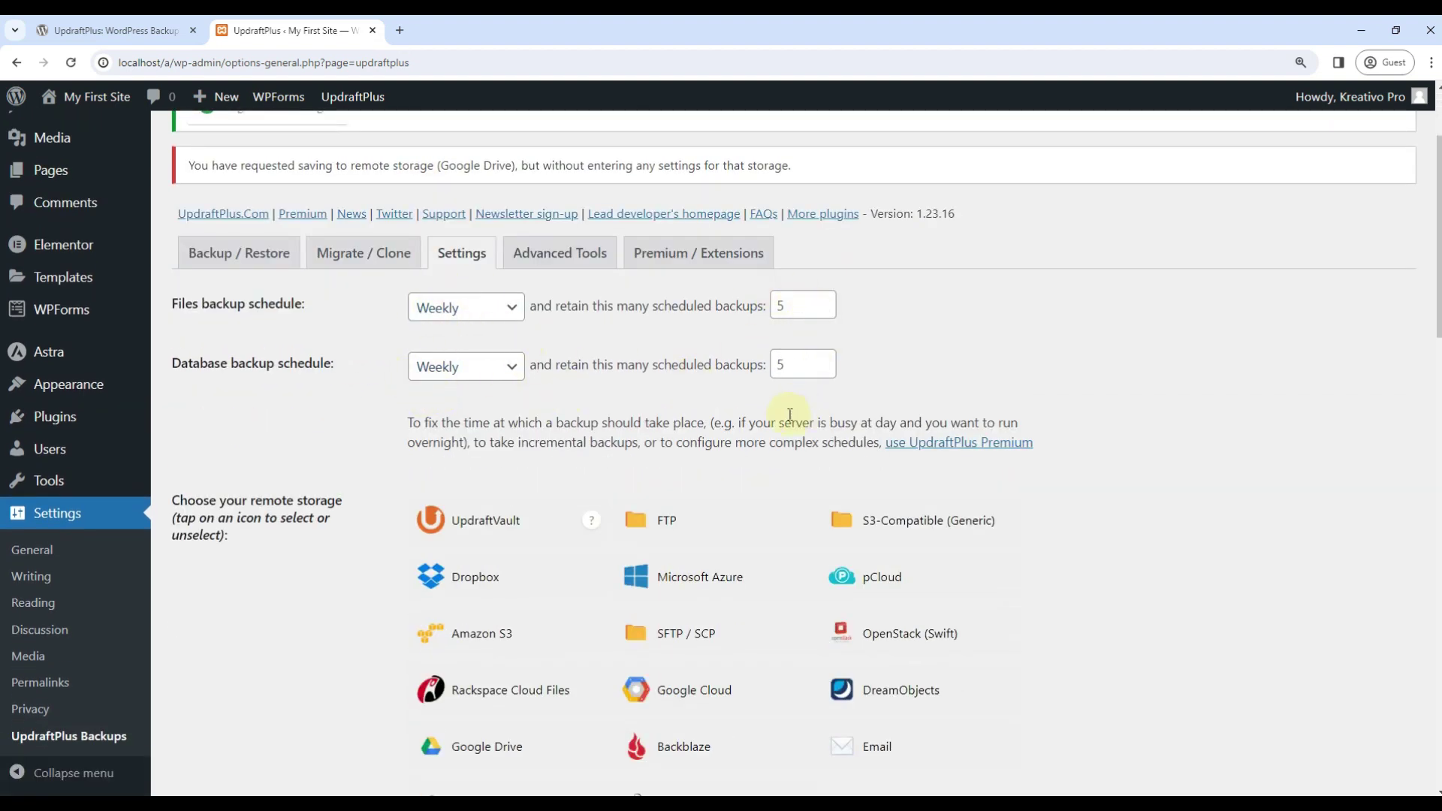
scroll(582, 347, down, 1)
scroll(582, 347, down, 3)
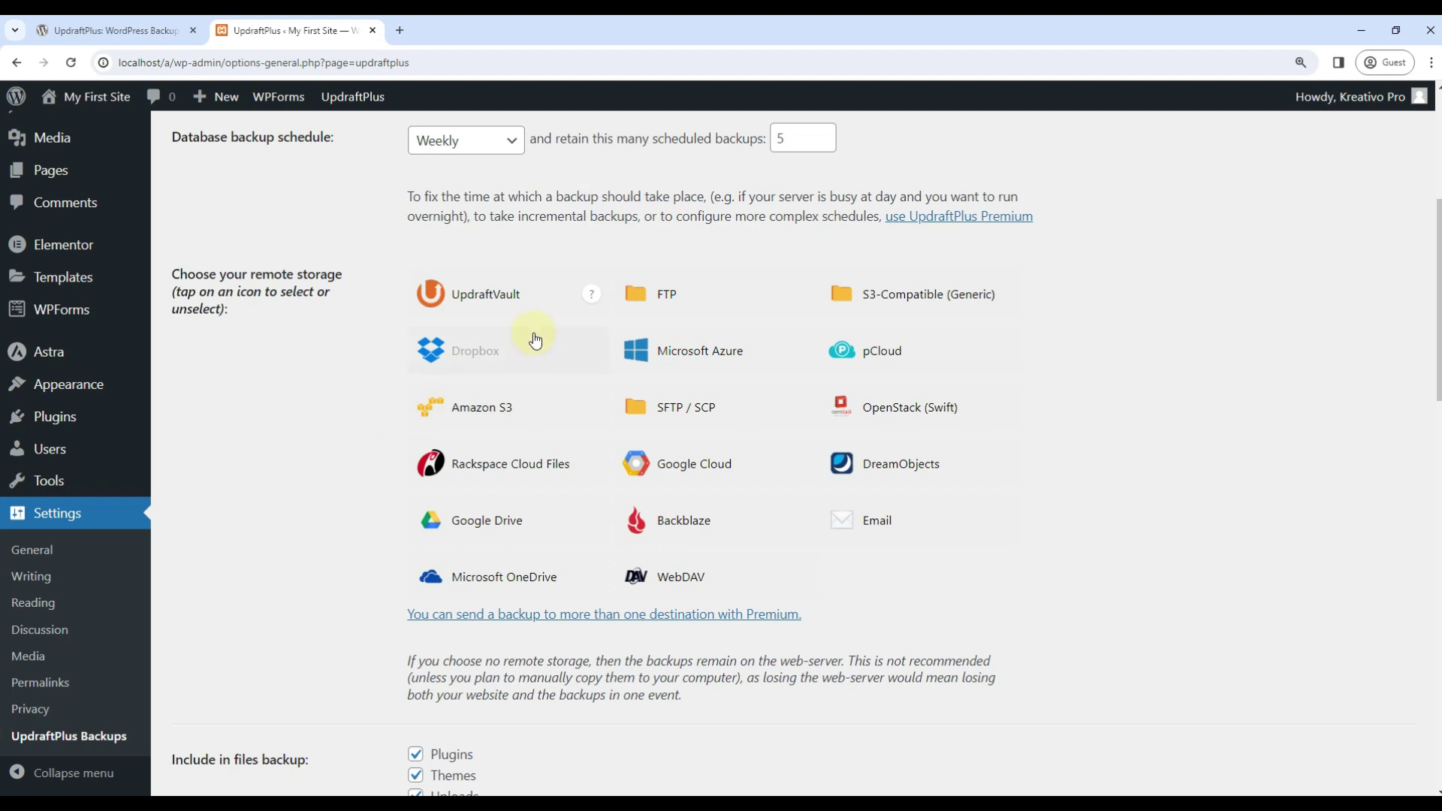
scroll(518, 419, down, 5)
scroll(255, 372, down, 1)
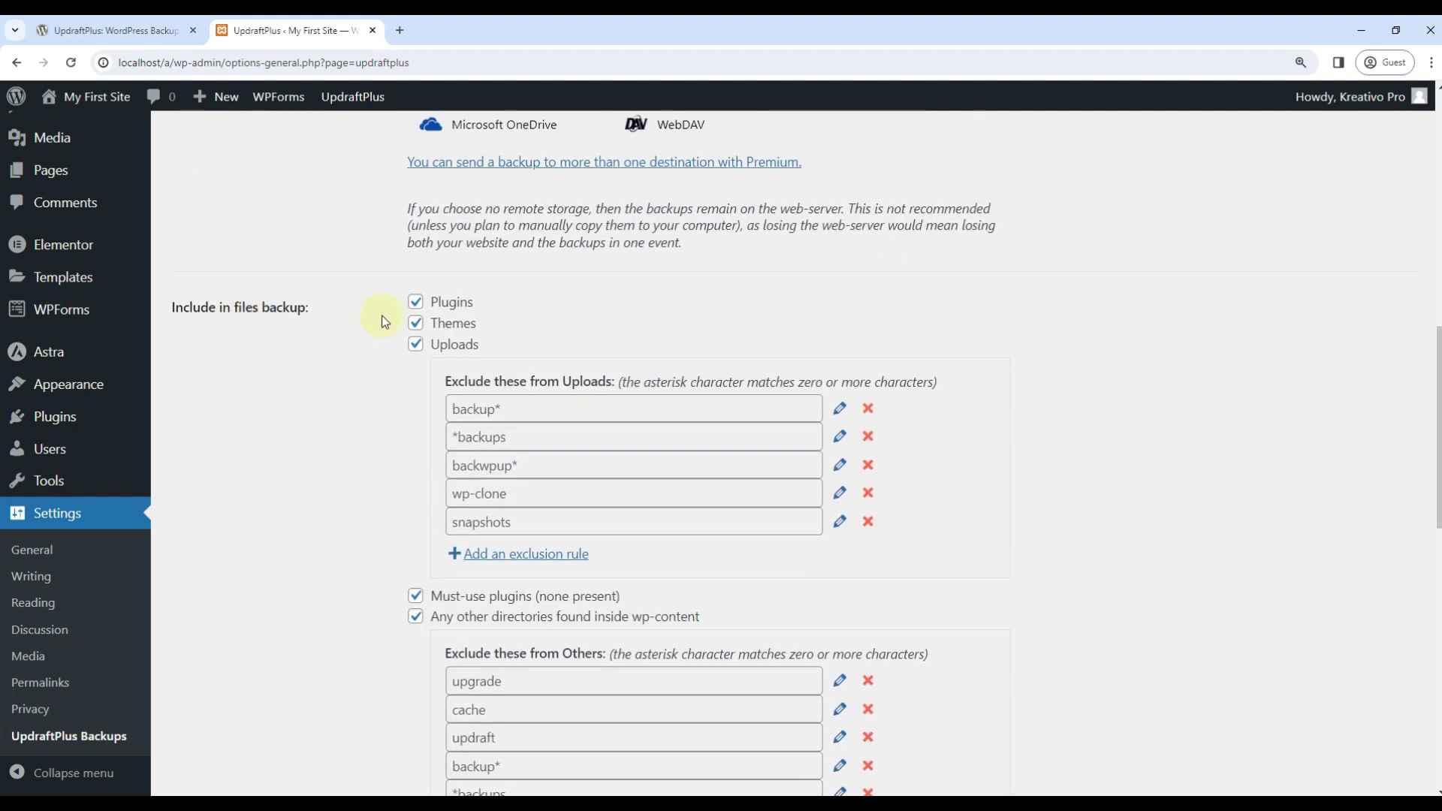
scroll(363, 381, down, 3)
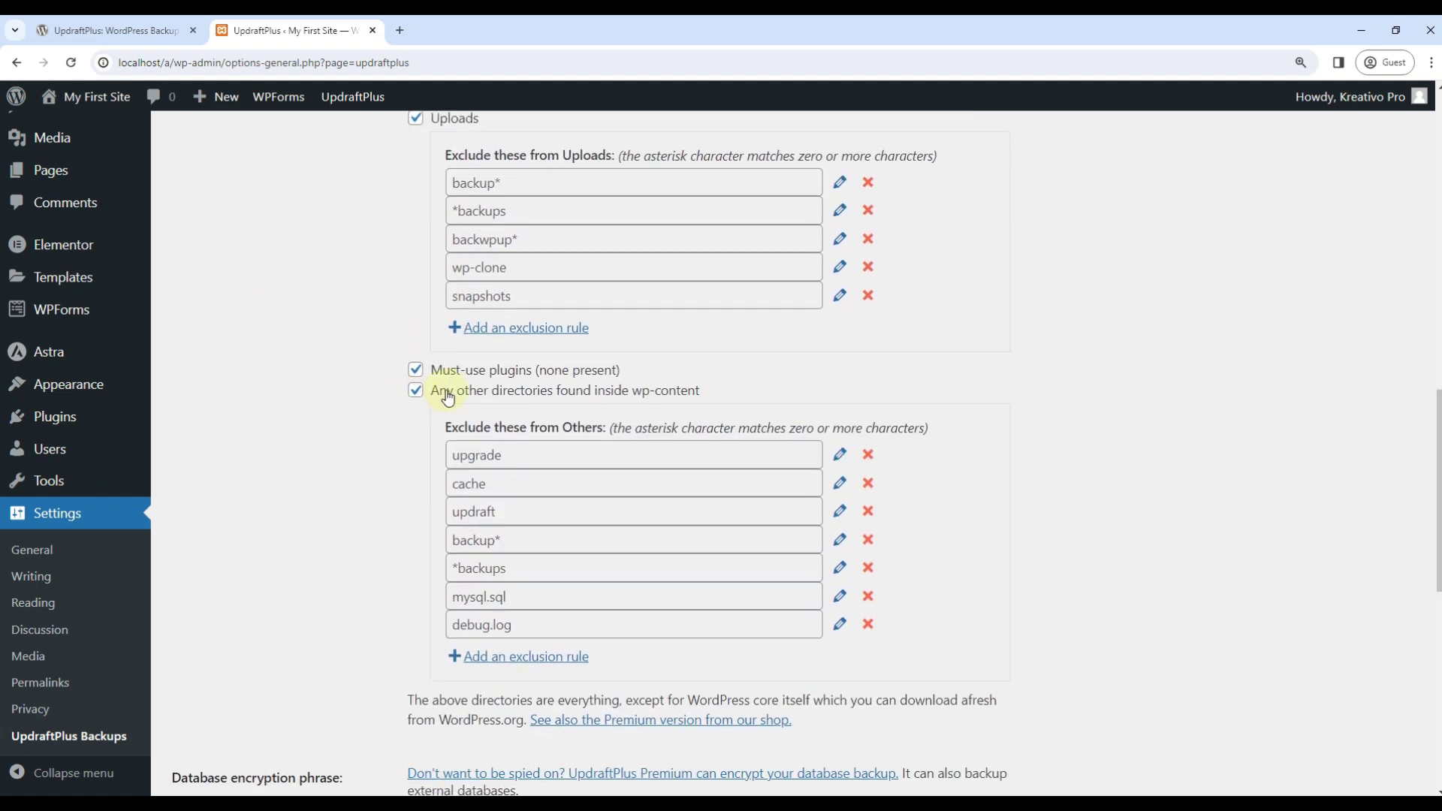
Step: Leave uploads, must-use plugins and other wp-content directories out of the files backup
scroll(308, 563, up, 4)
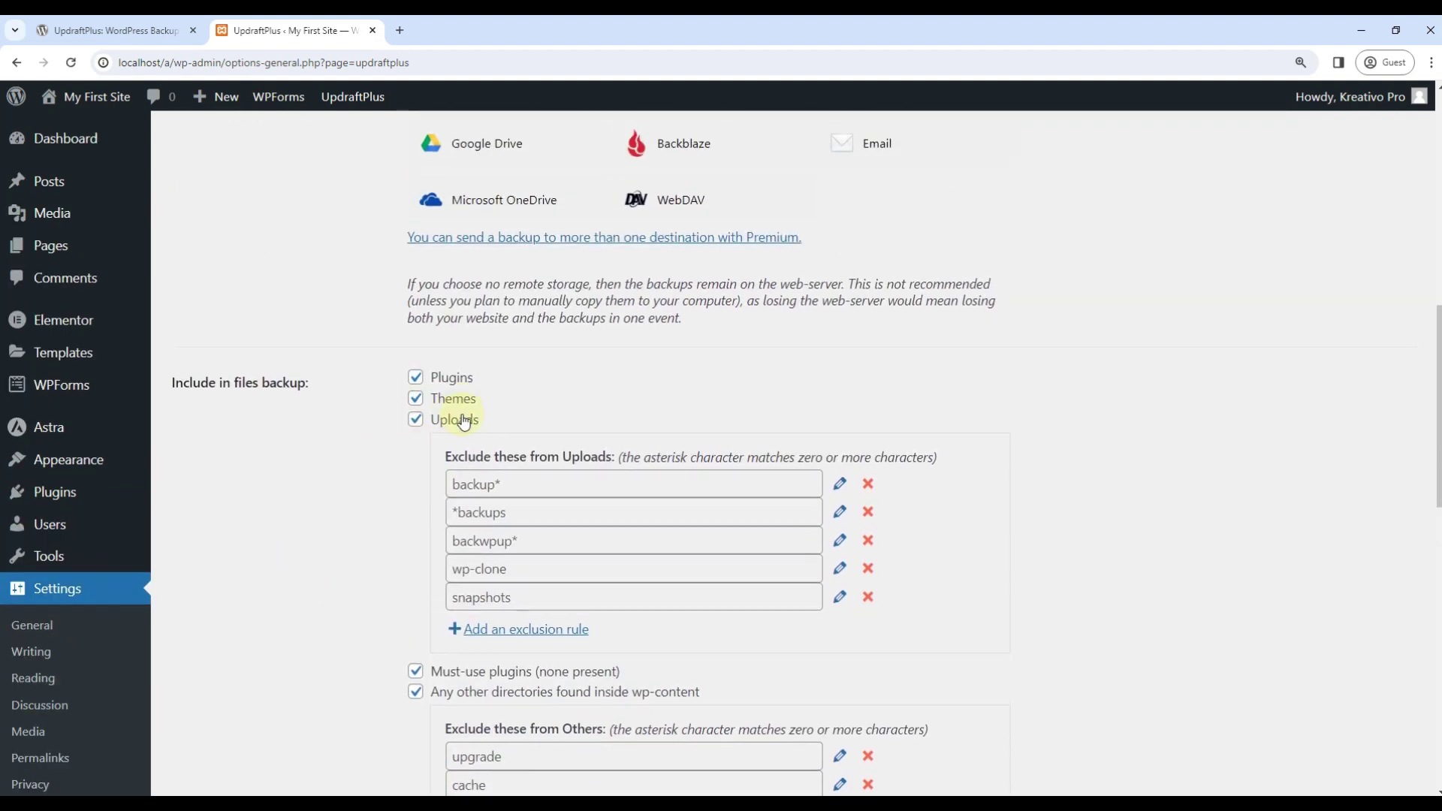
click(416, 419)
click(415, 439)
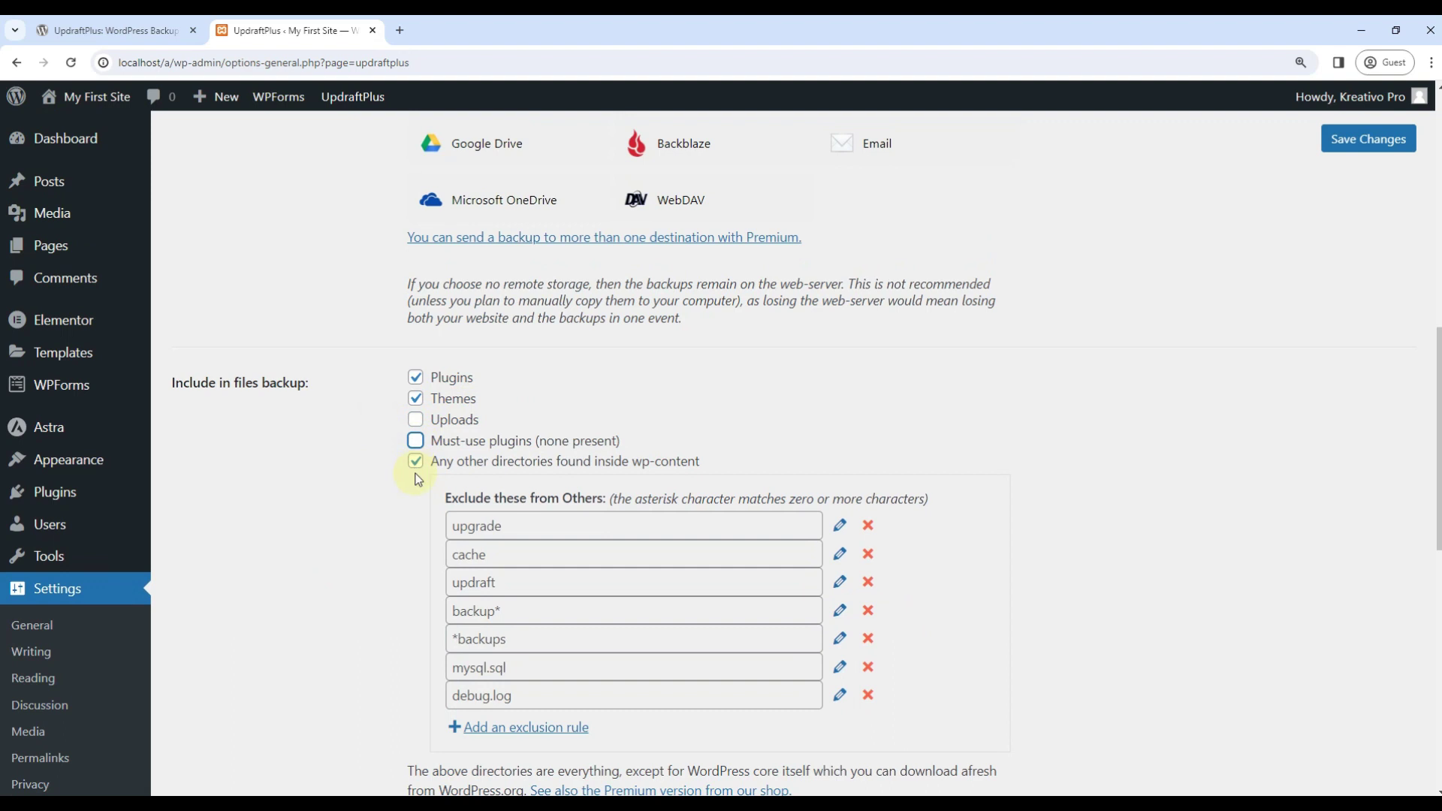
click(415, 461)
click(352, 524)
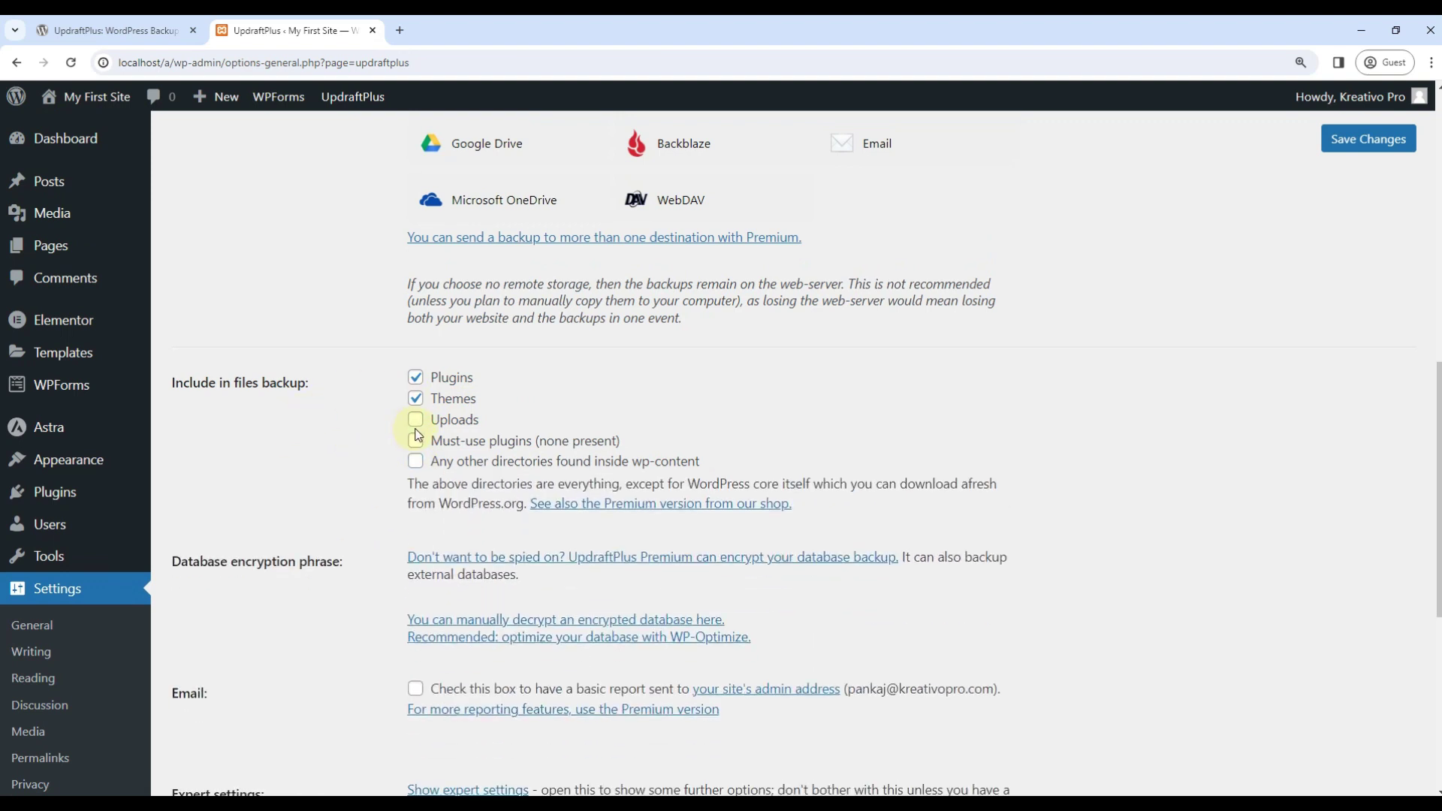
Step: Include uploads and any other directories found inside wp-content in the files backup again
click(415, 419)
scroll(376, 538, down, 2)
click(406, 542)
Step: Enable sending a basic backup report to the site's admin e-mail address
scroll(323, 466, down, 8)
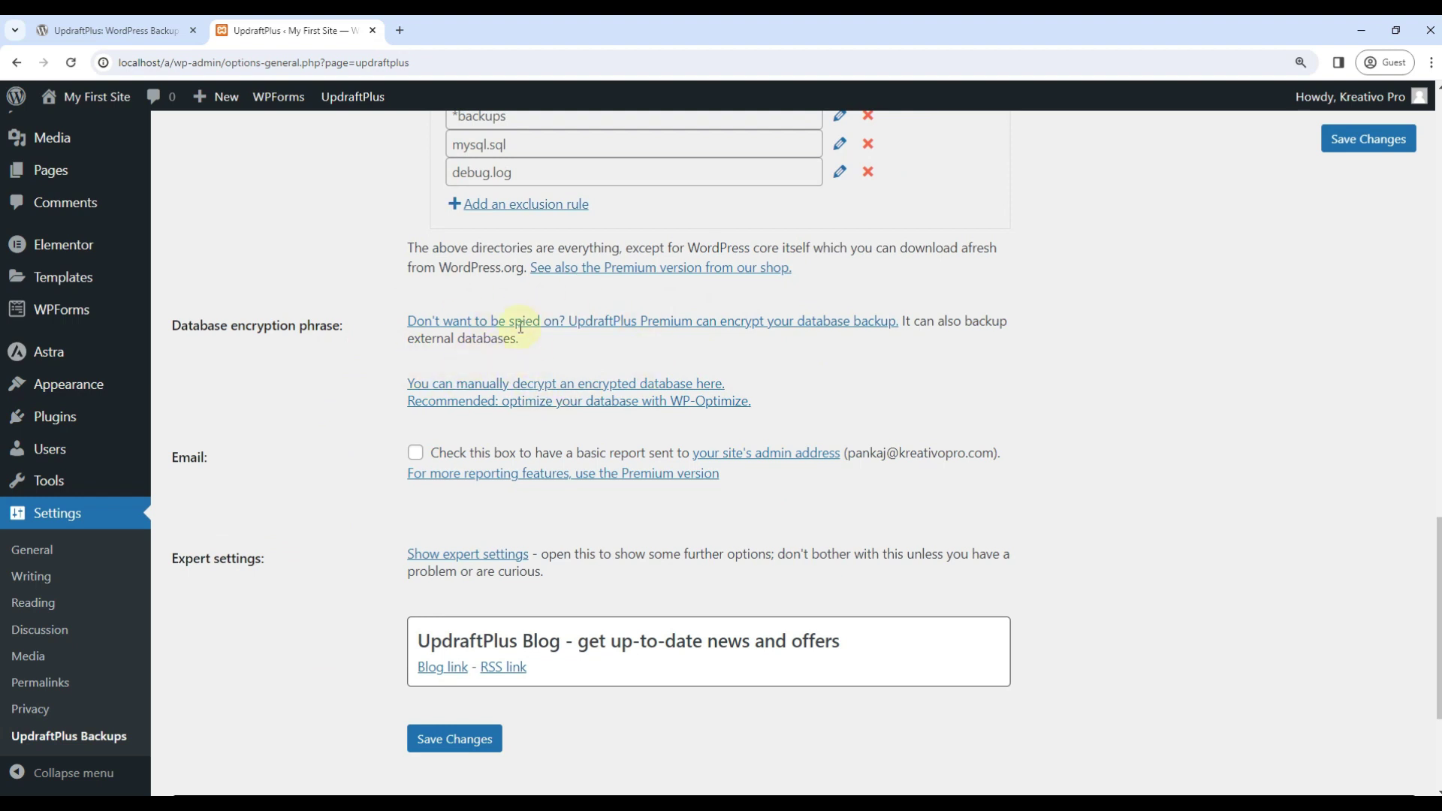
scroll(336, 330, down, 2)
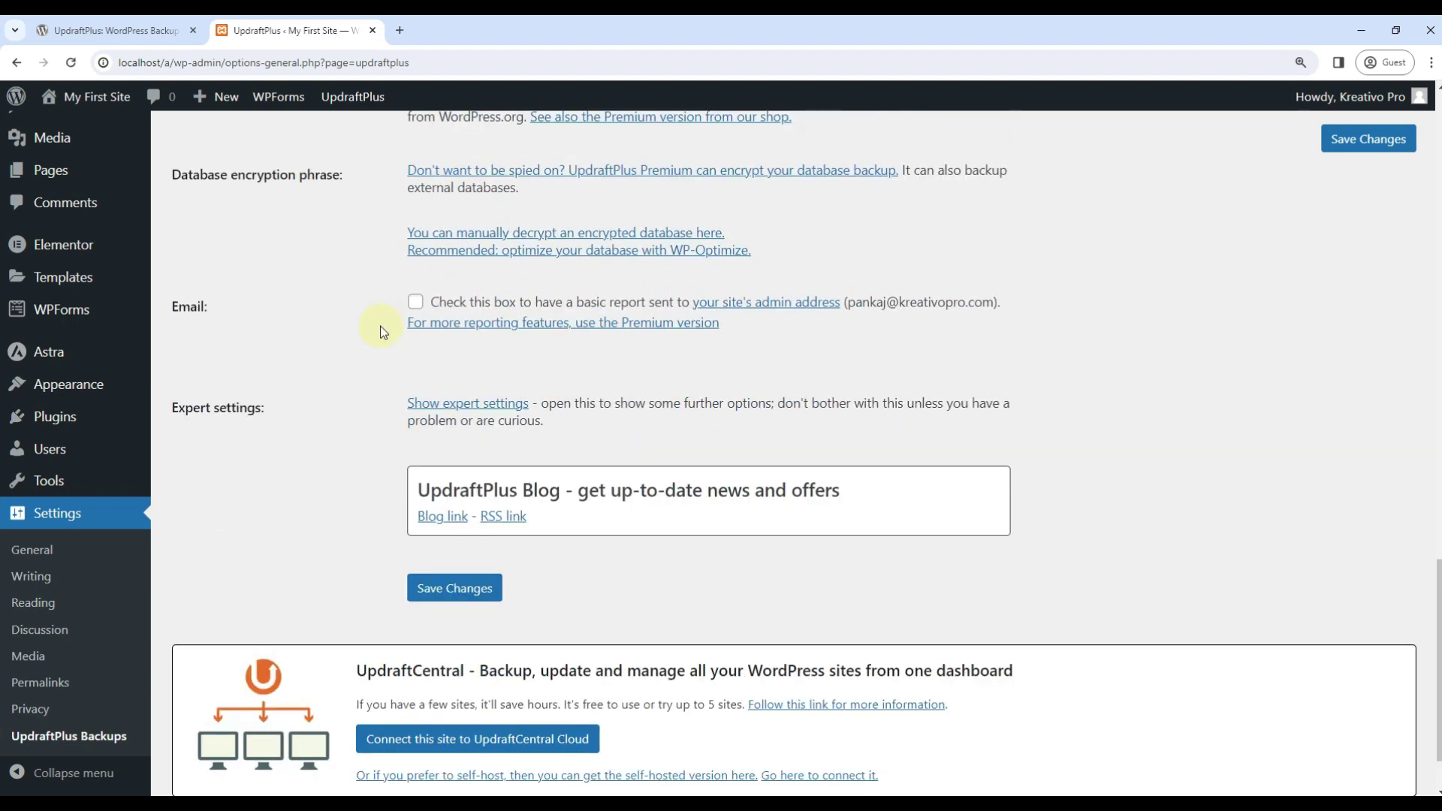
click(418, 303)
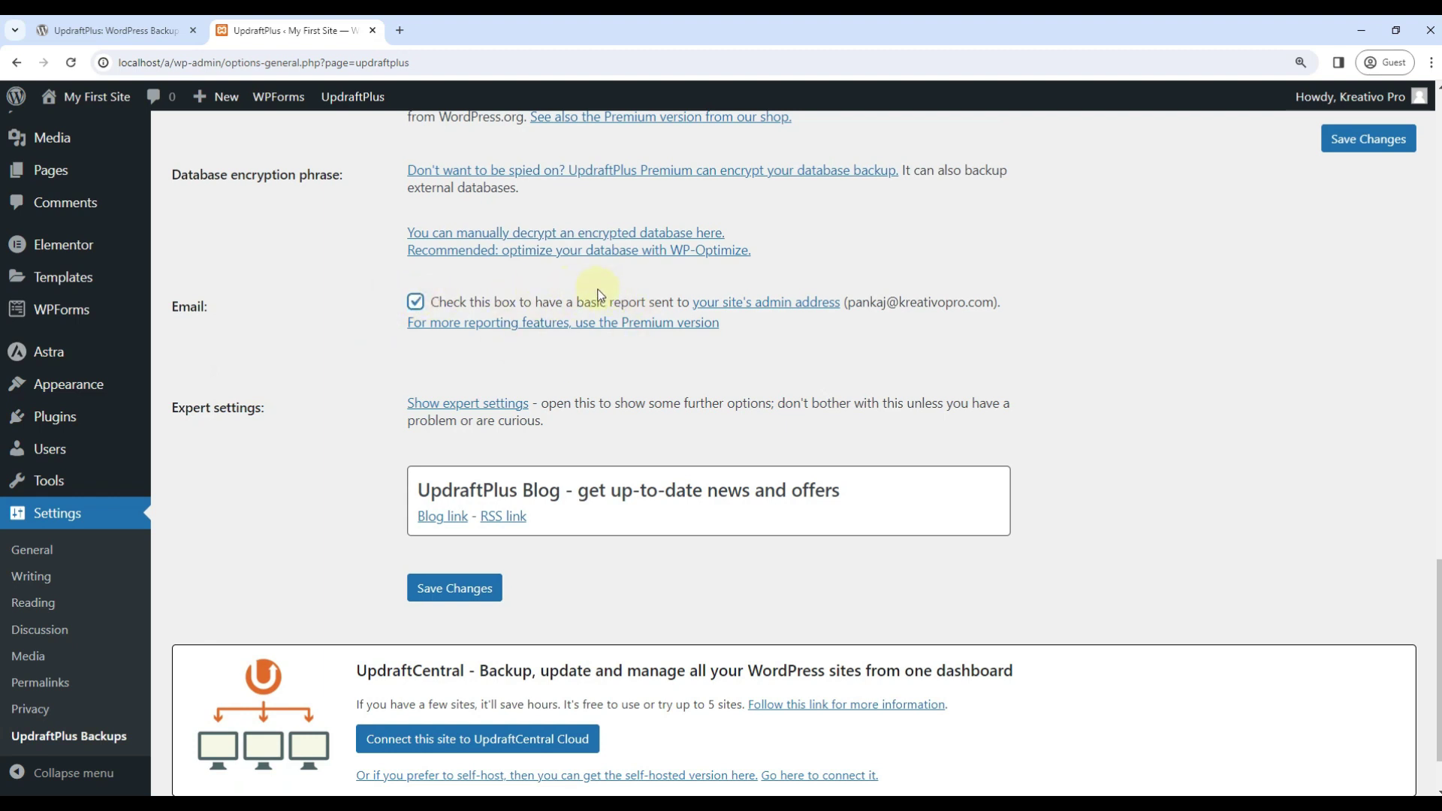
Step: Show the expert settings and review debug mode, archive splitting, local backup deletion, backup directory and SSL options
click(460, 406)
scroll(450, 398, down, 2)
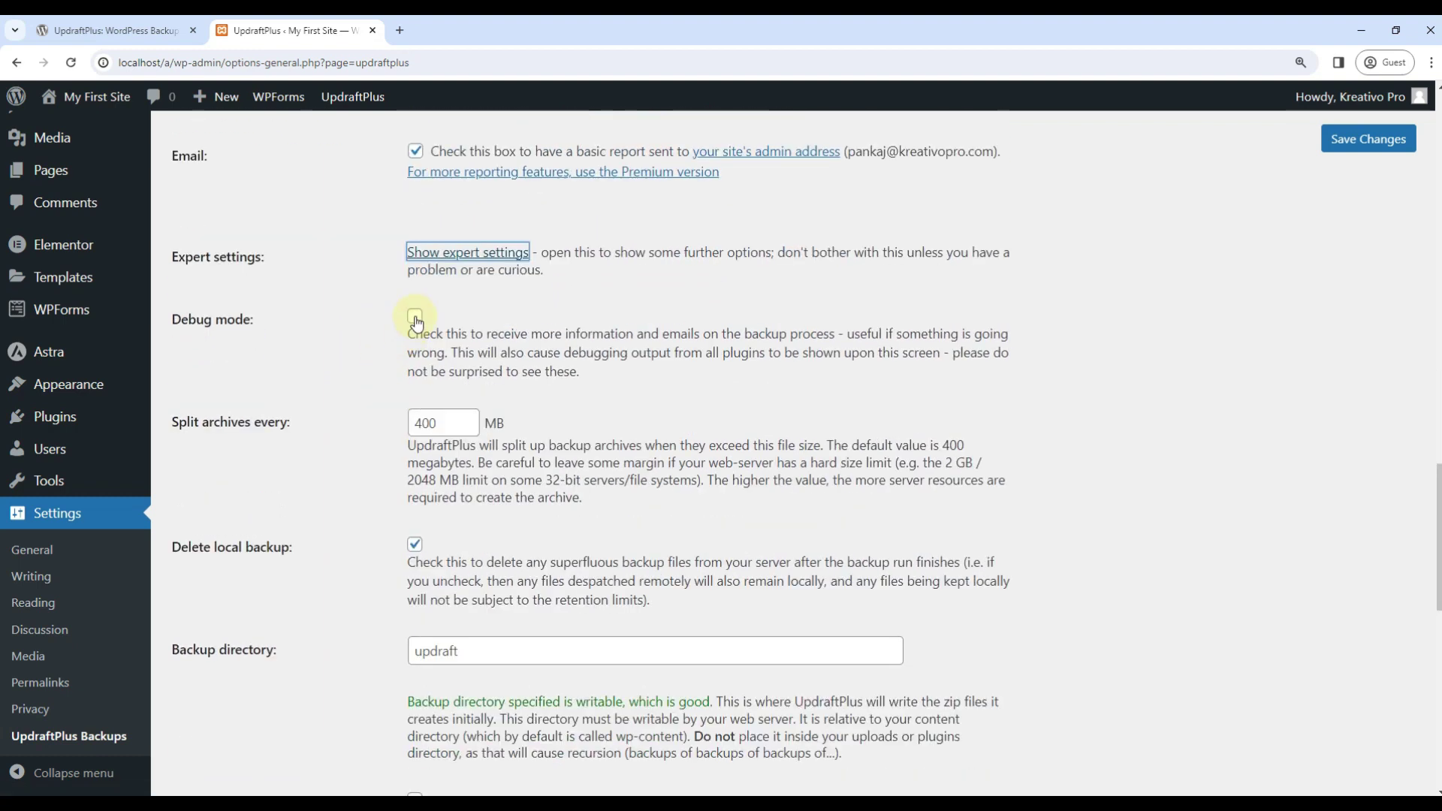
scroll(547, 371, down, 1)
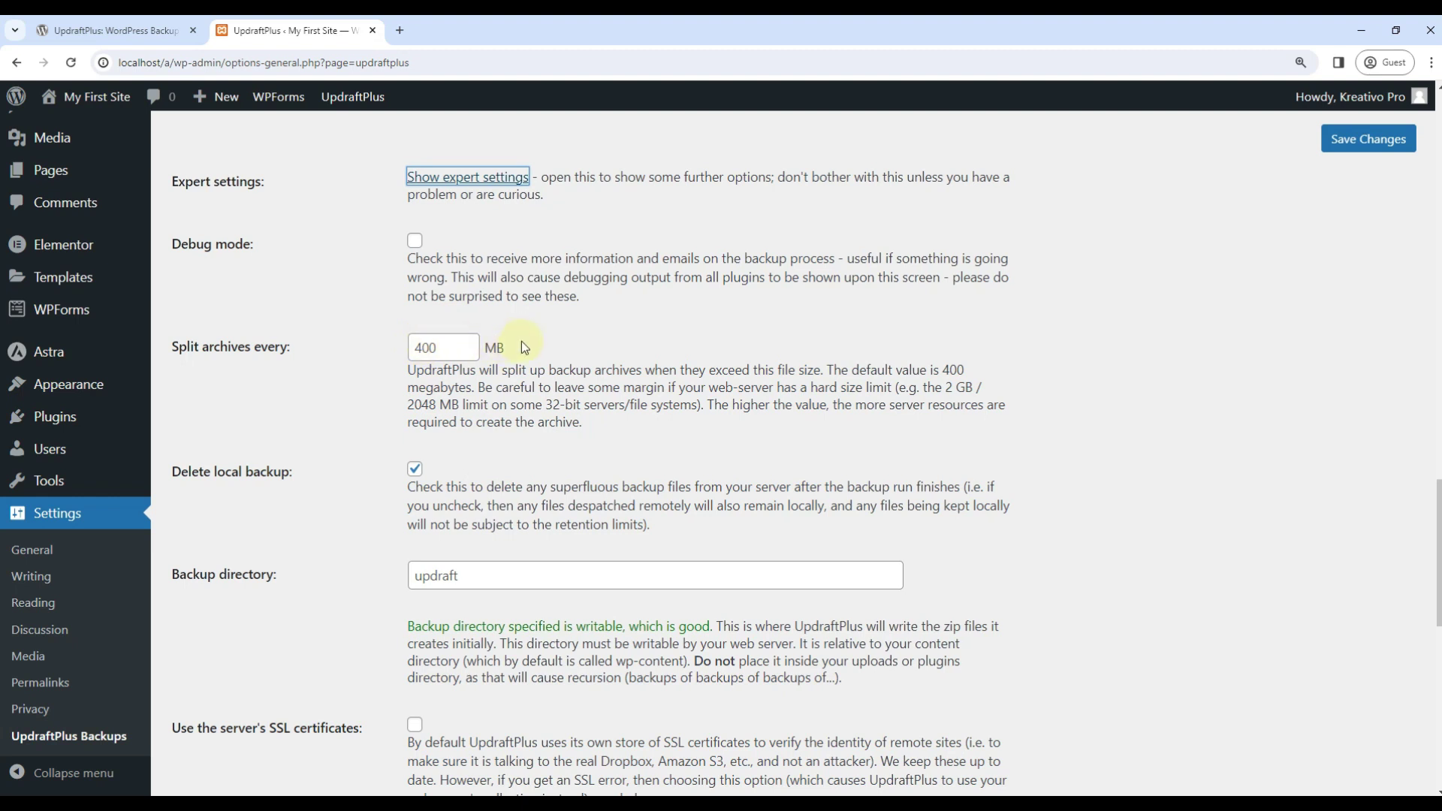
scroll(543, 346, down, 2)
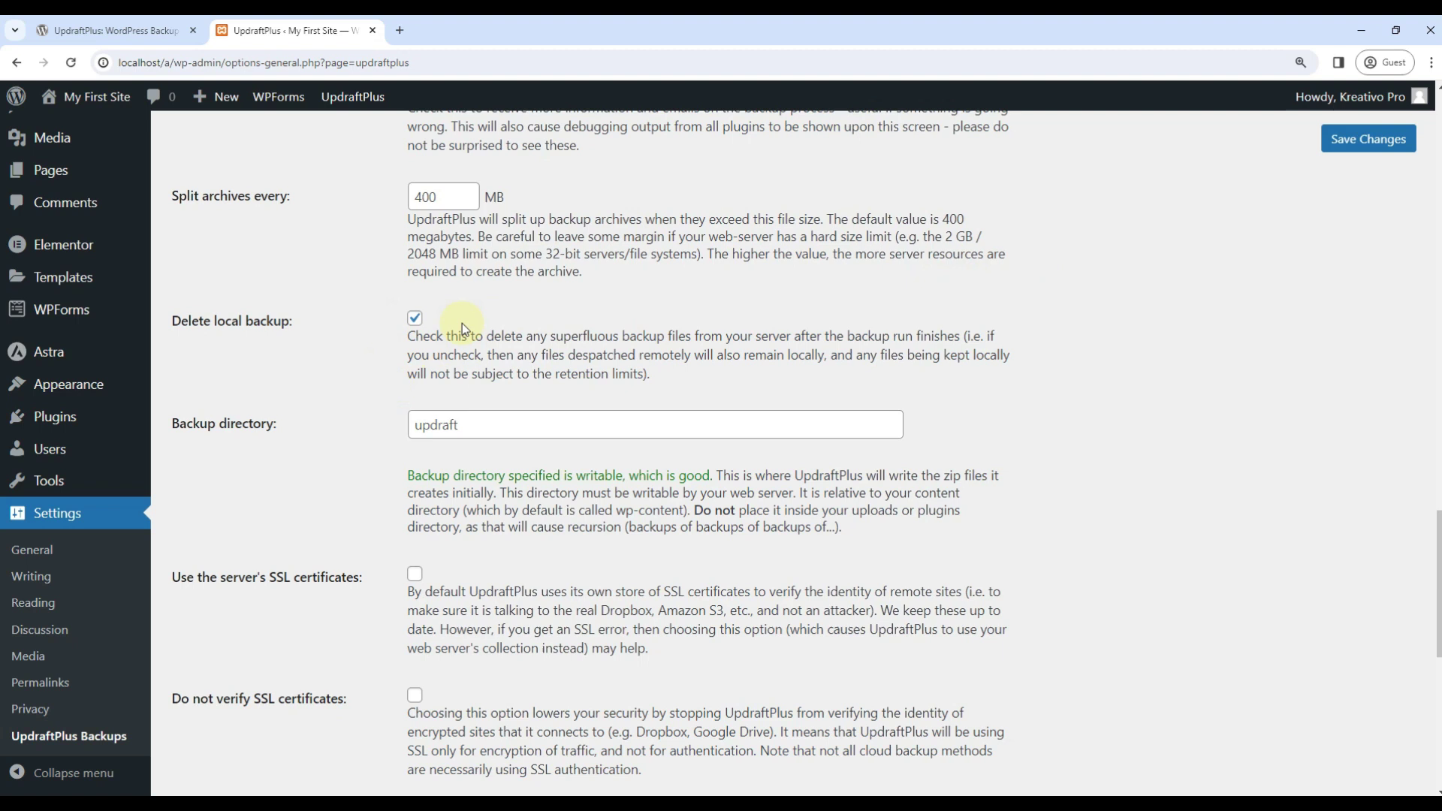
scroll(518, 357, down, 2)
click(479, 272)
scroll(335, 349, down, 2)
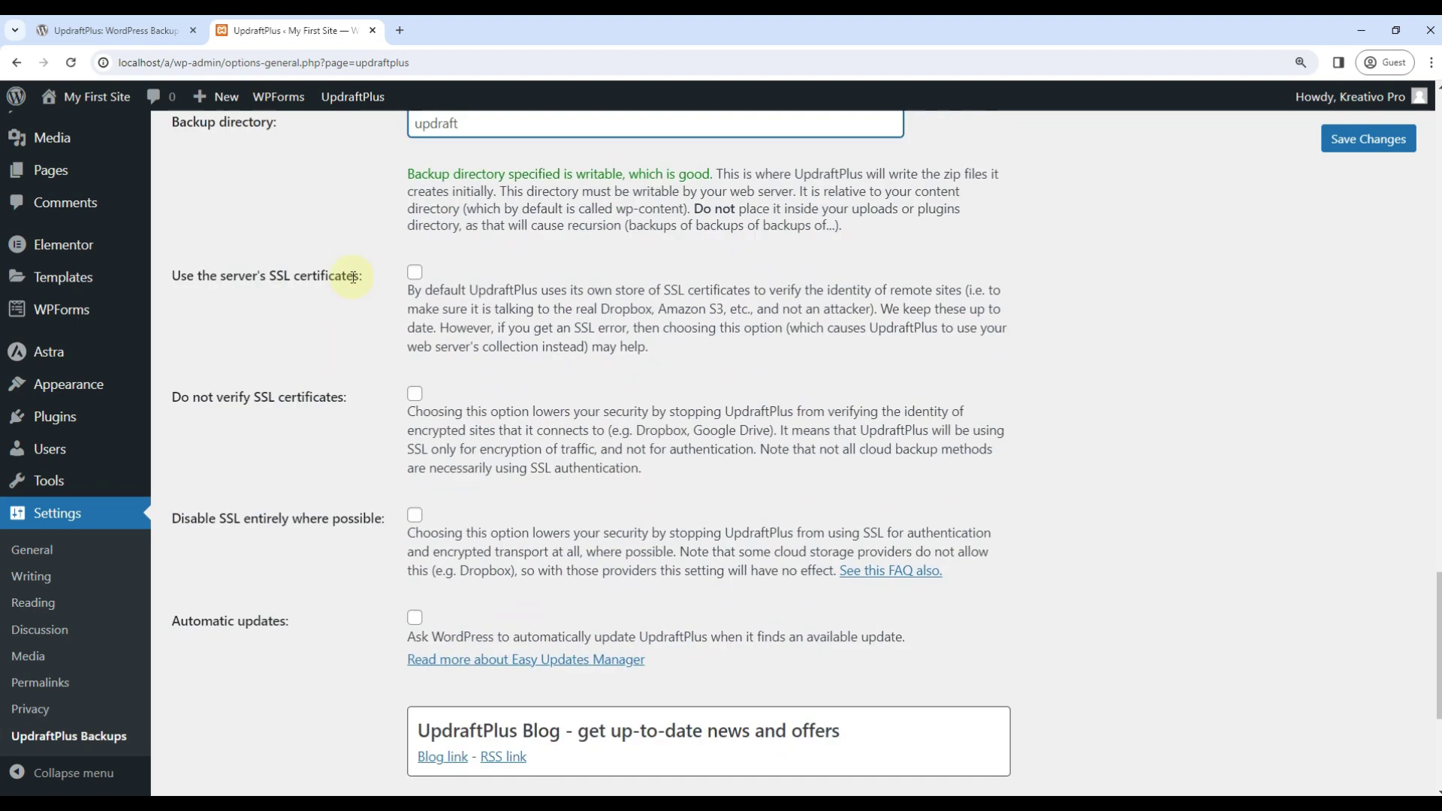
scroll(336, 359, down, 4)
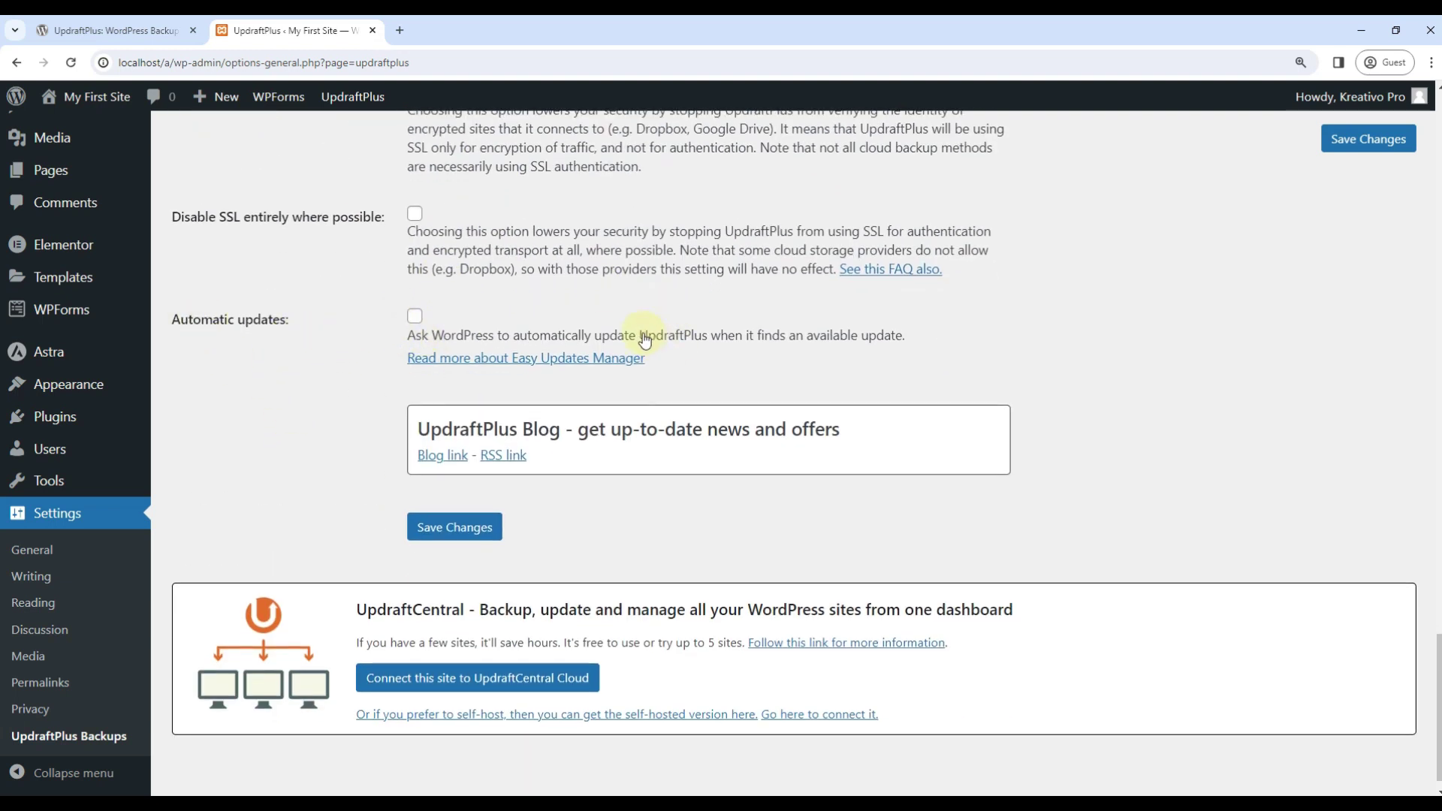
Step: Turn on automatic updates for UpdraftPlus and save the settings
click(414, 315)
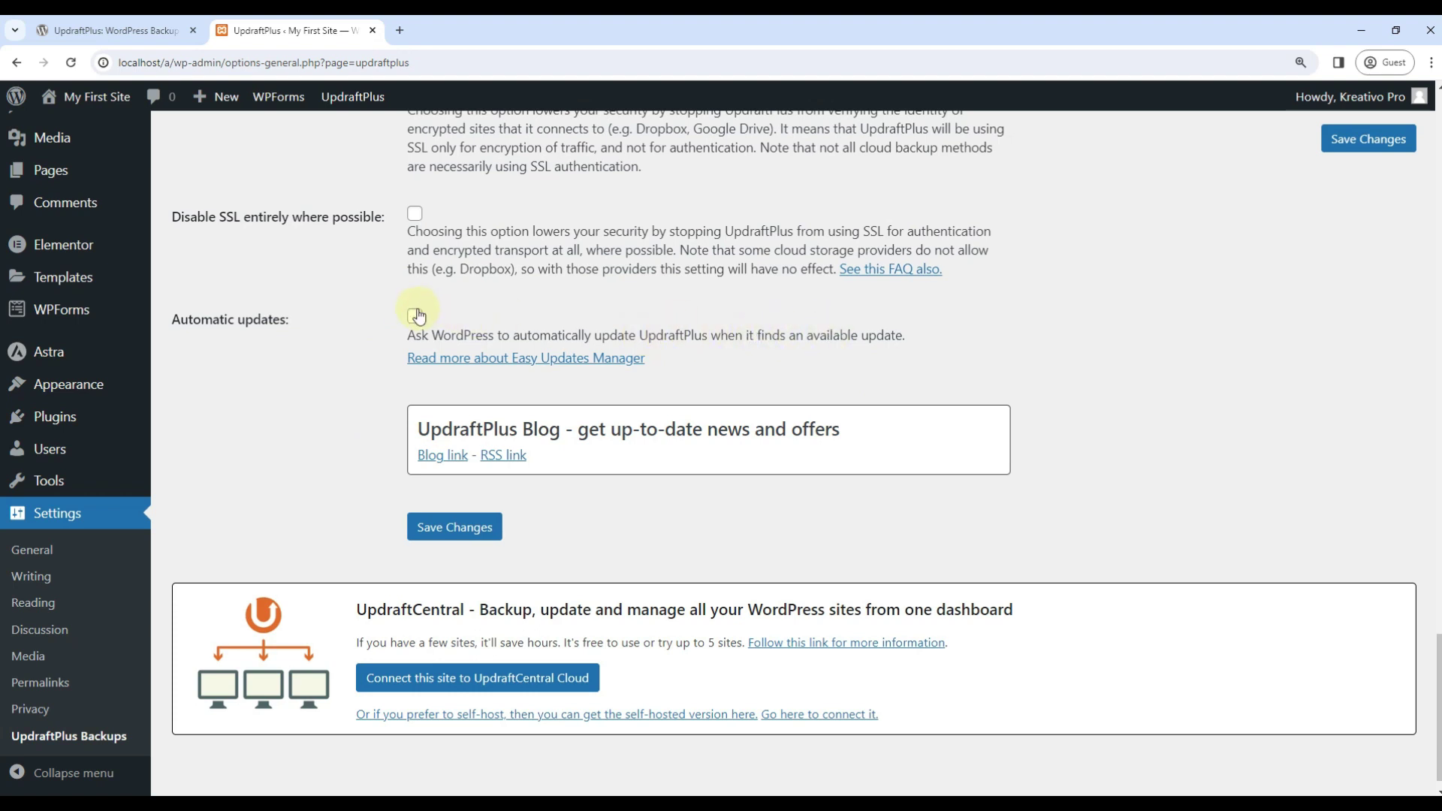
click(453, 526)
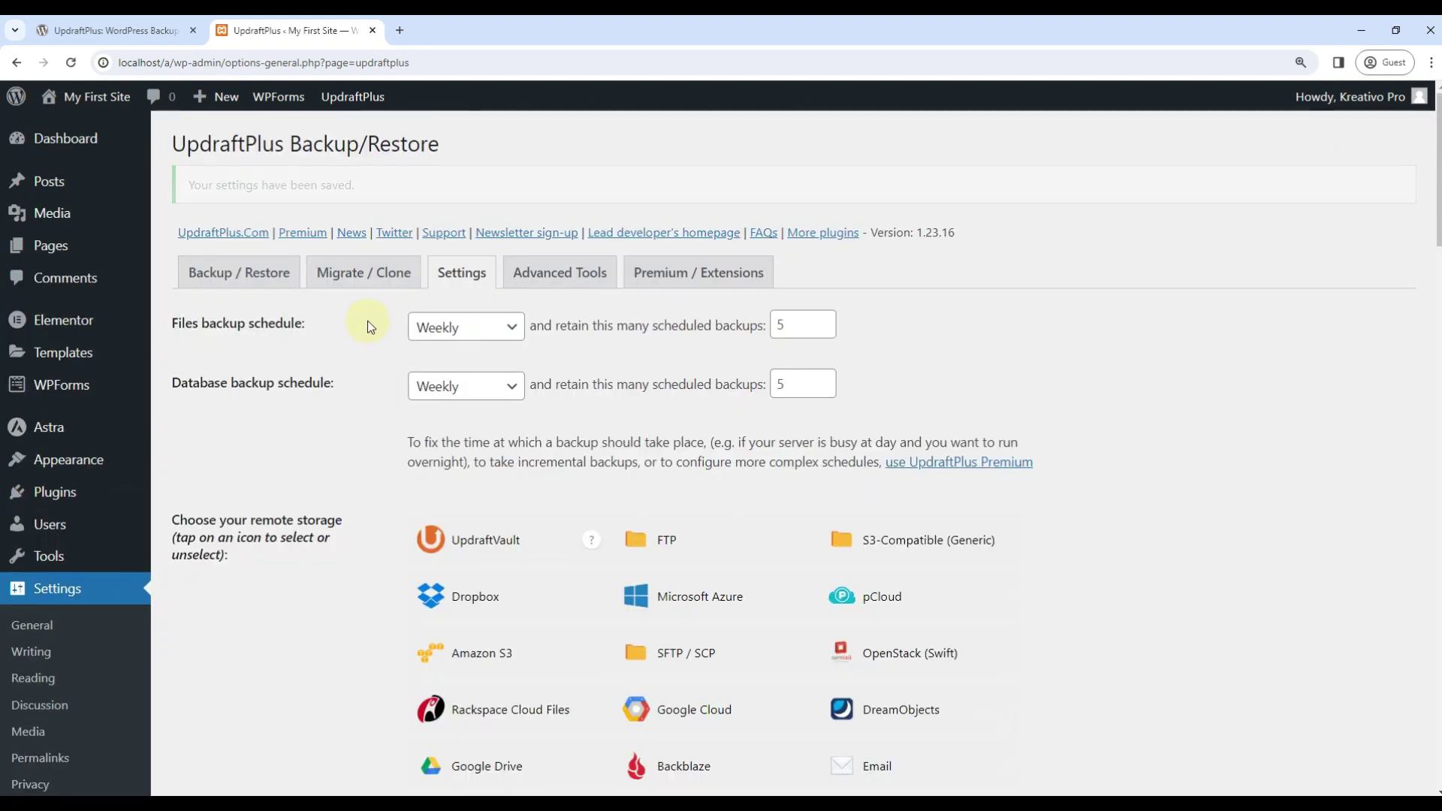
Step: Look over the Migrate / Clone options for creating a temporary clone and migrating the site
click(364, 274)
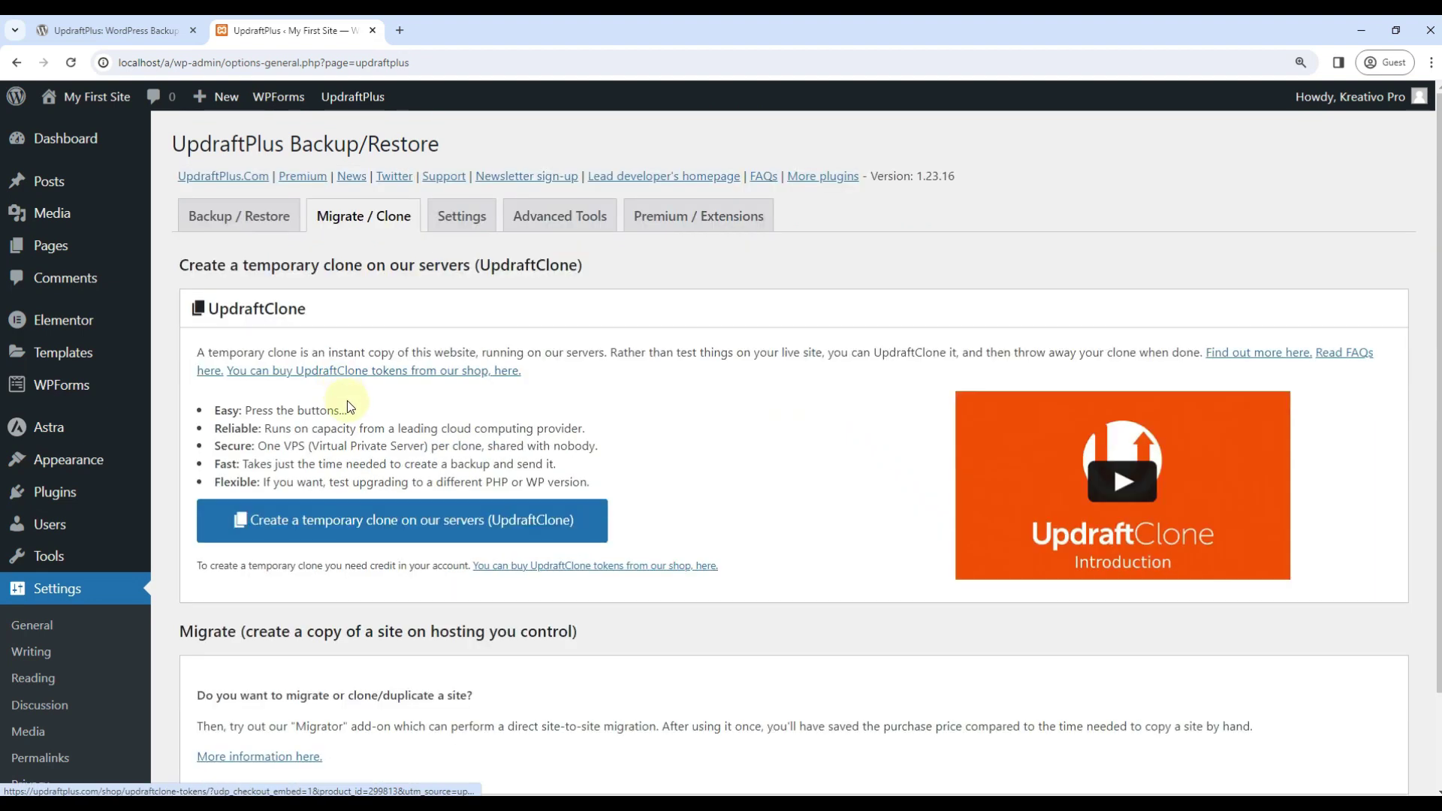
scroll(353, 406, down, 2)
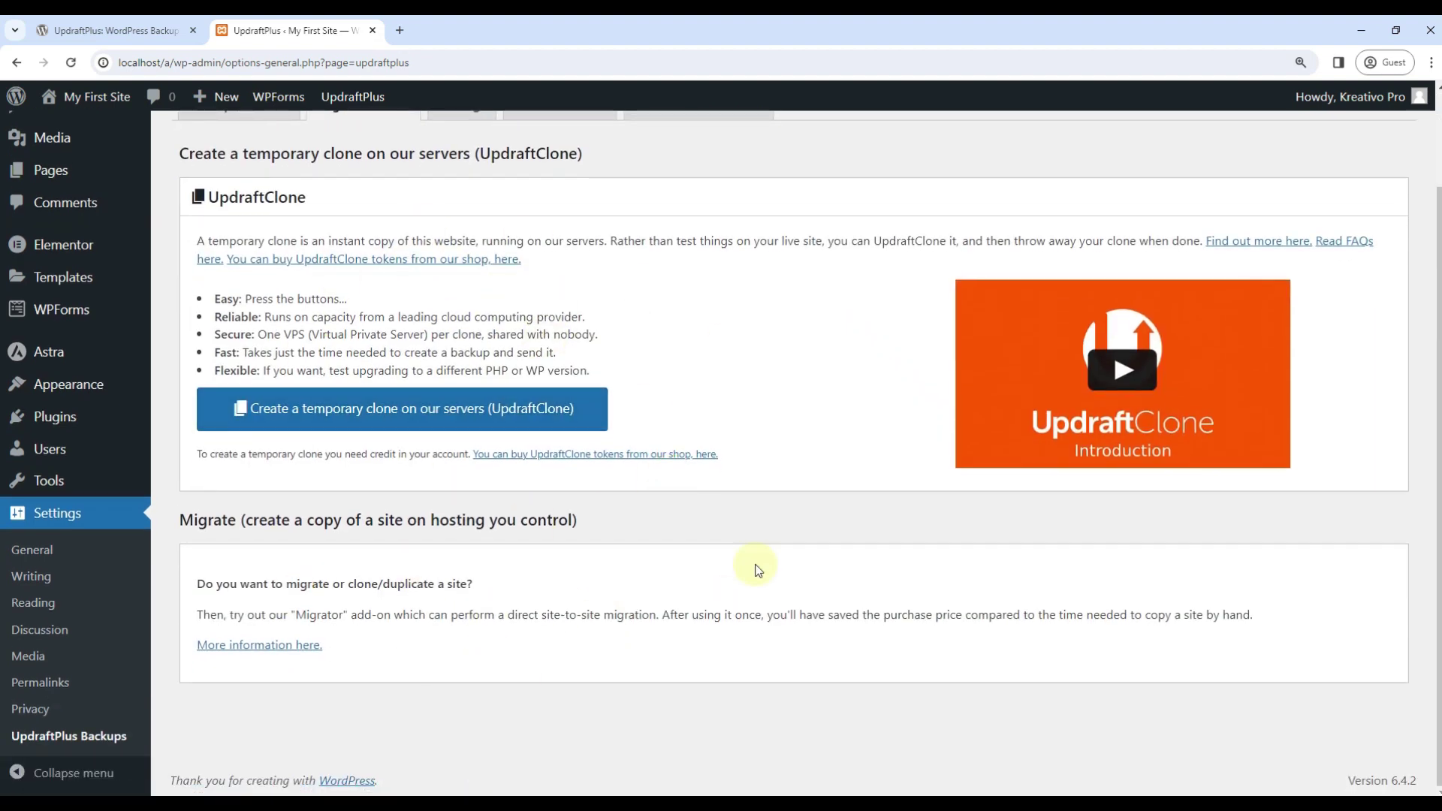
scroll(599, 397, up, 2)
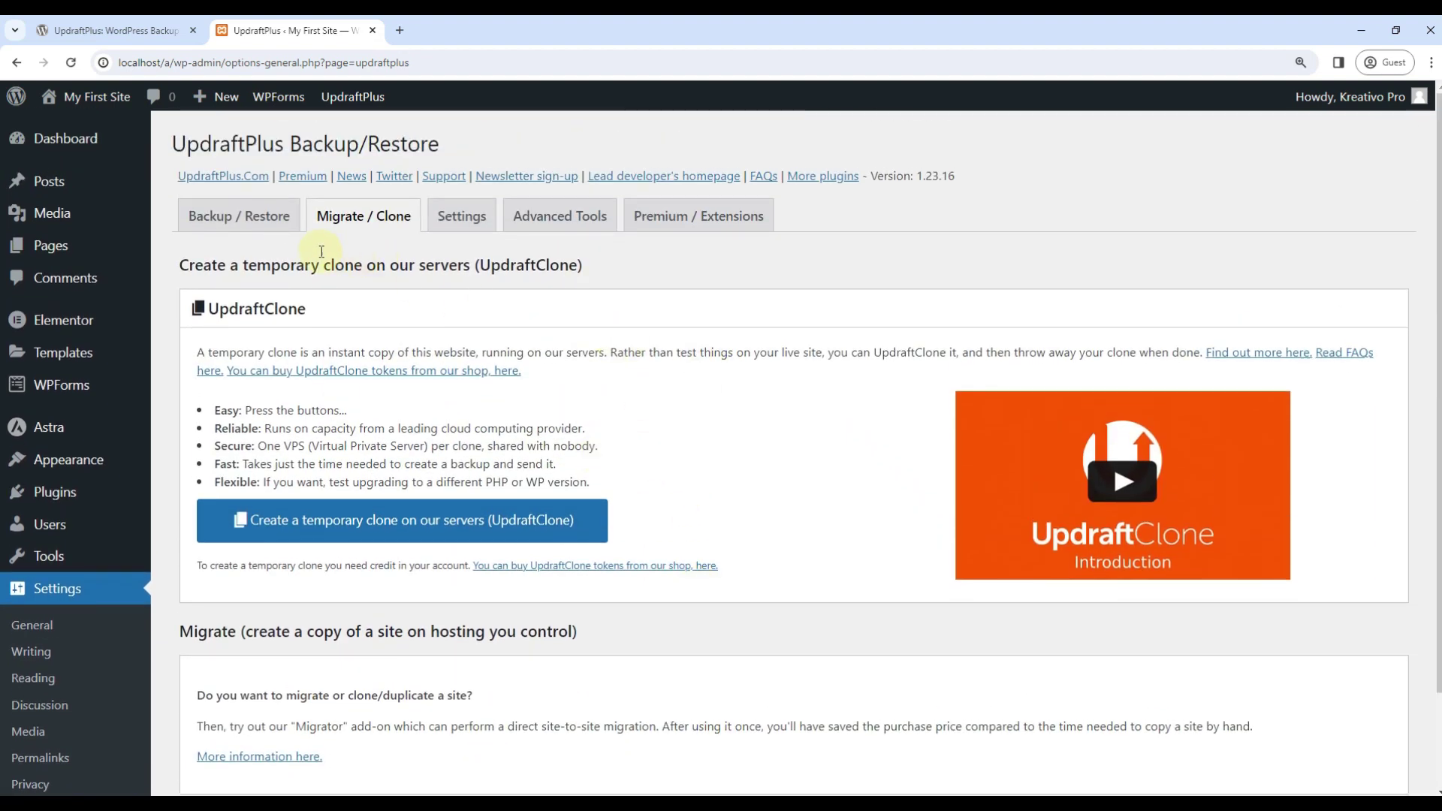
Step: Set up a new backup including the database and files, and view the details of what each option covers
click(239, 221)
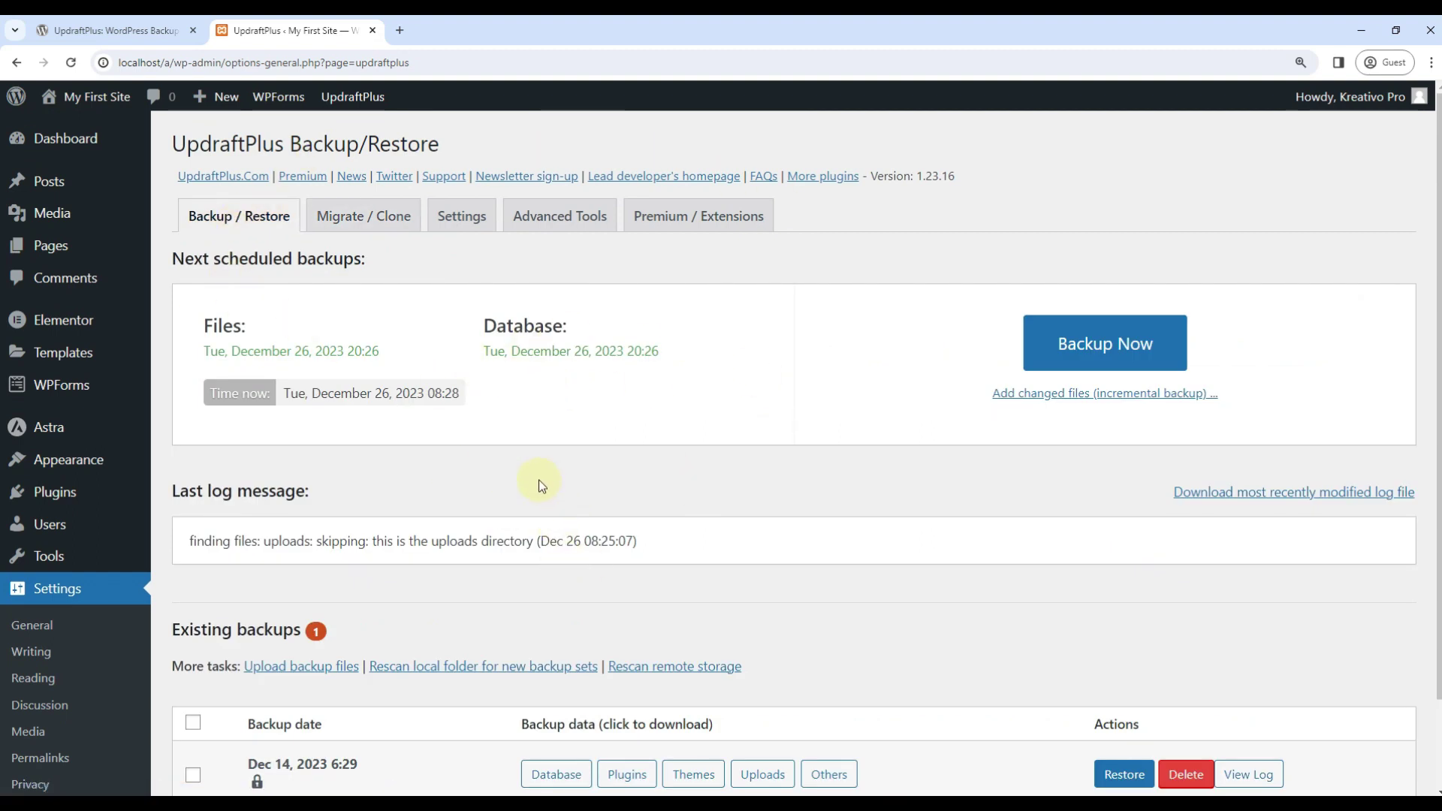
click(1102, 346)
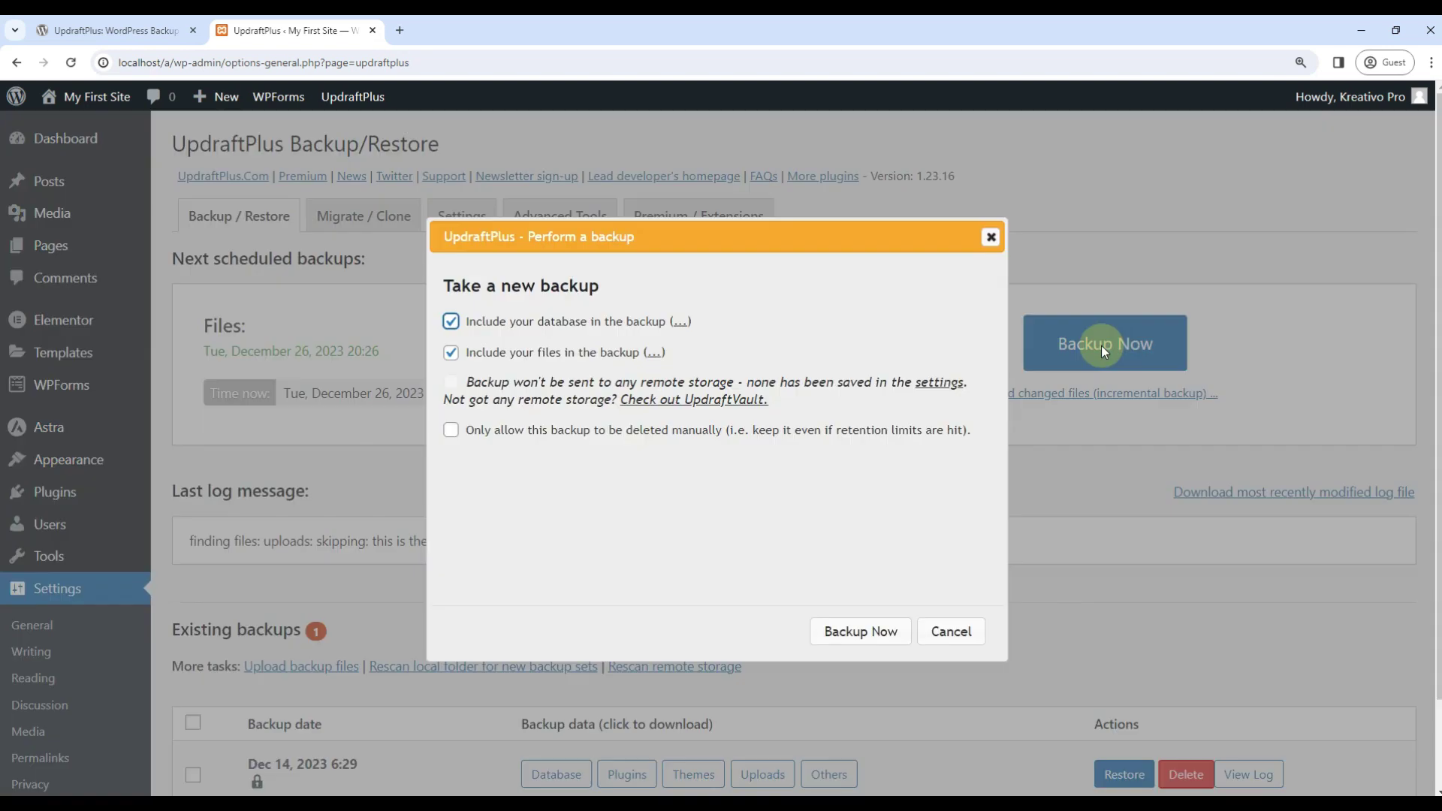
click(679, 322)
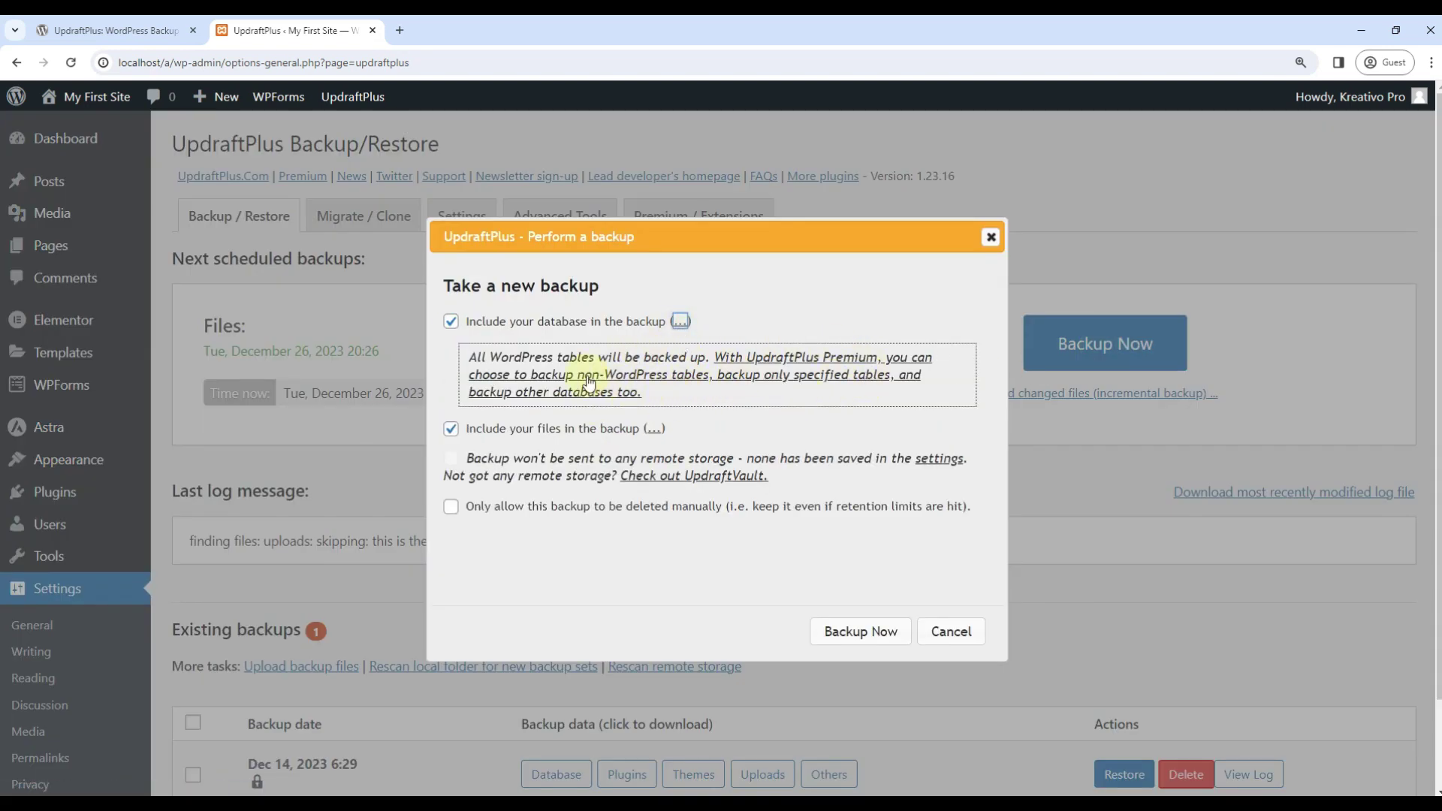
click(678, 326)
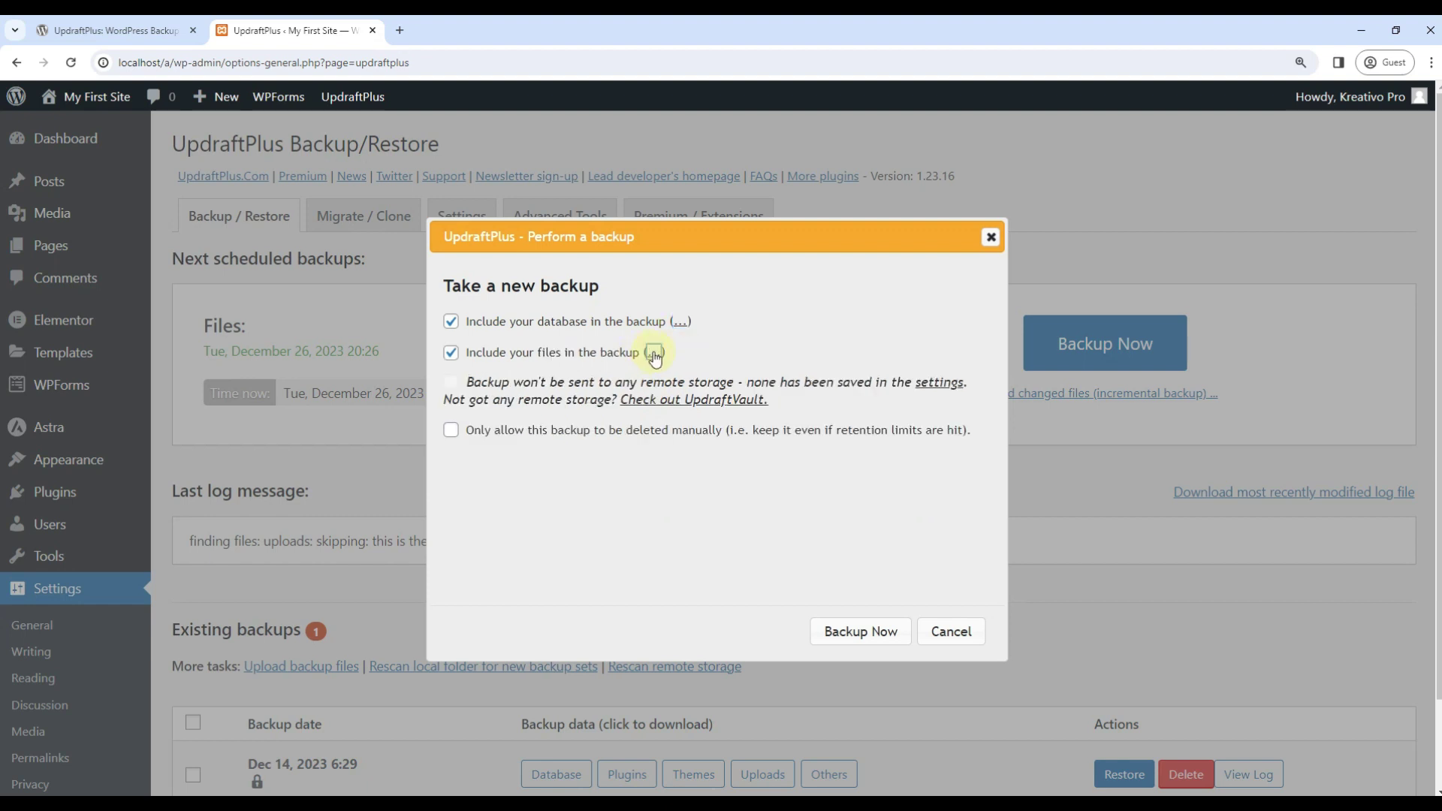
click(654, 352)
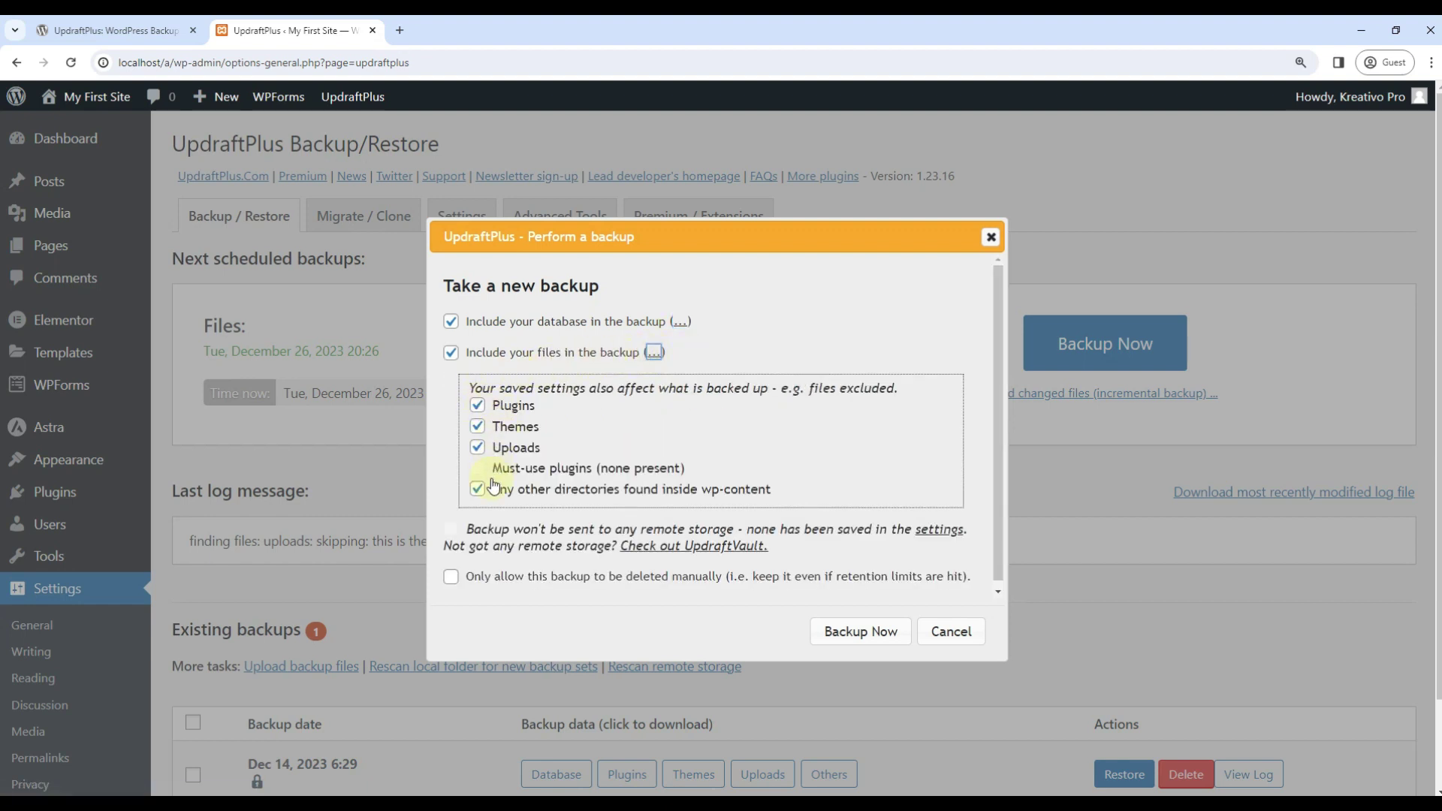
Step: Allow the new backup to be deleted only manually and start it
scroll(554, 446, down, 1)
click(590, 585)
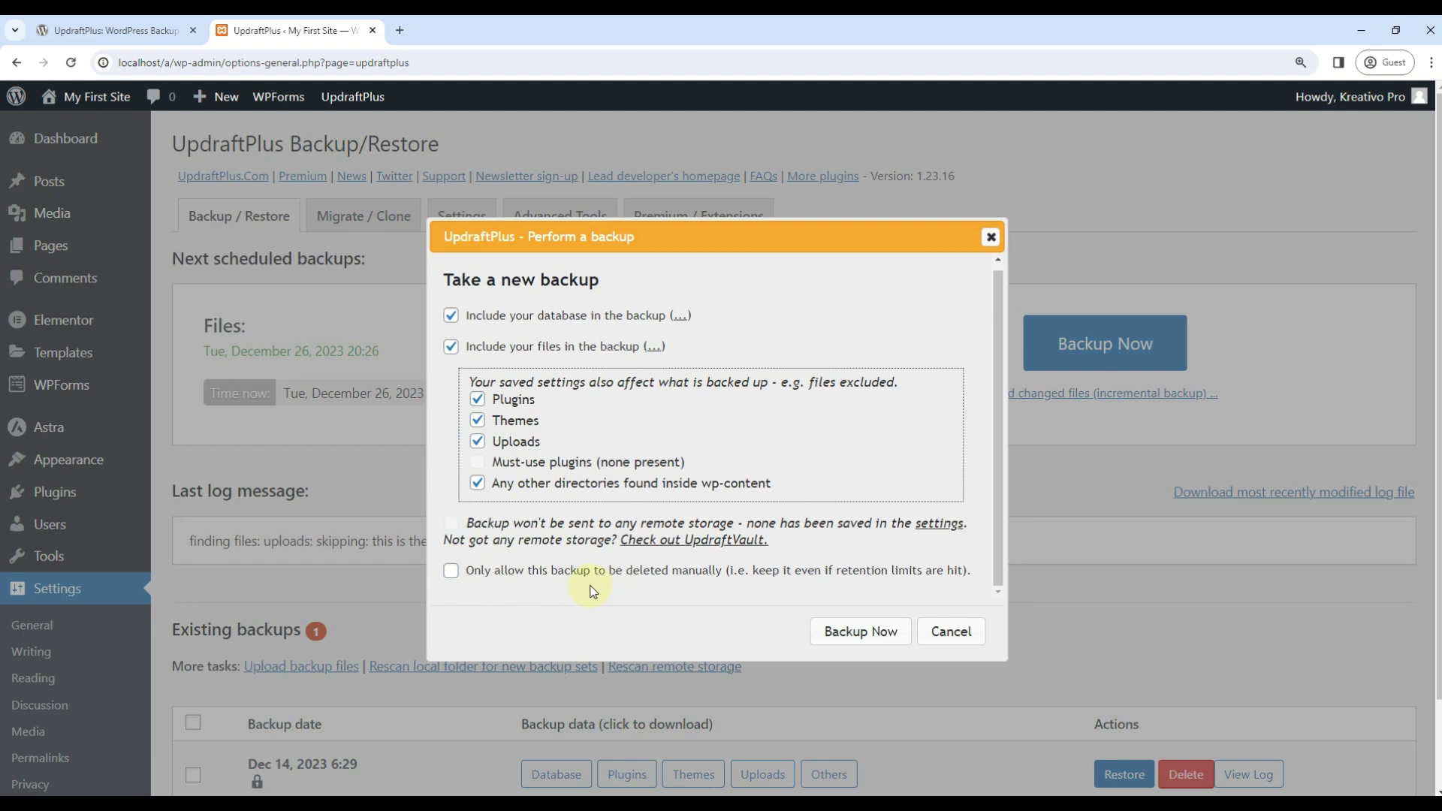
click(451, 575)
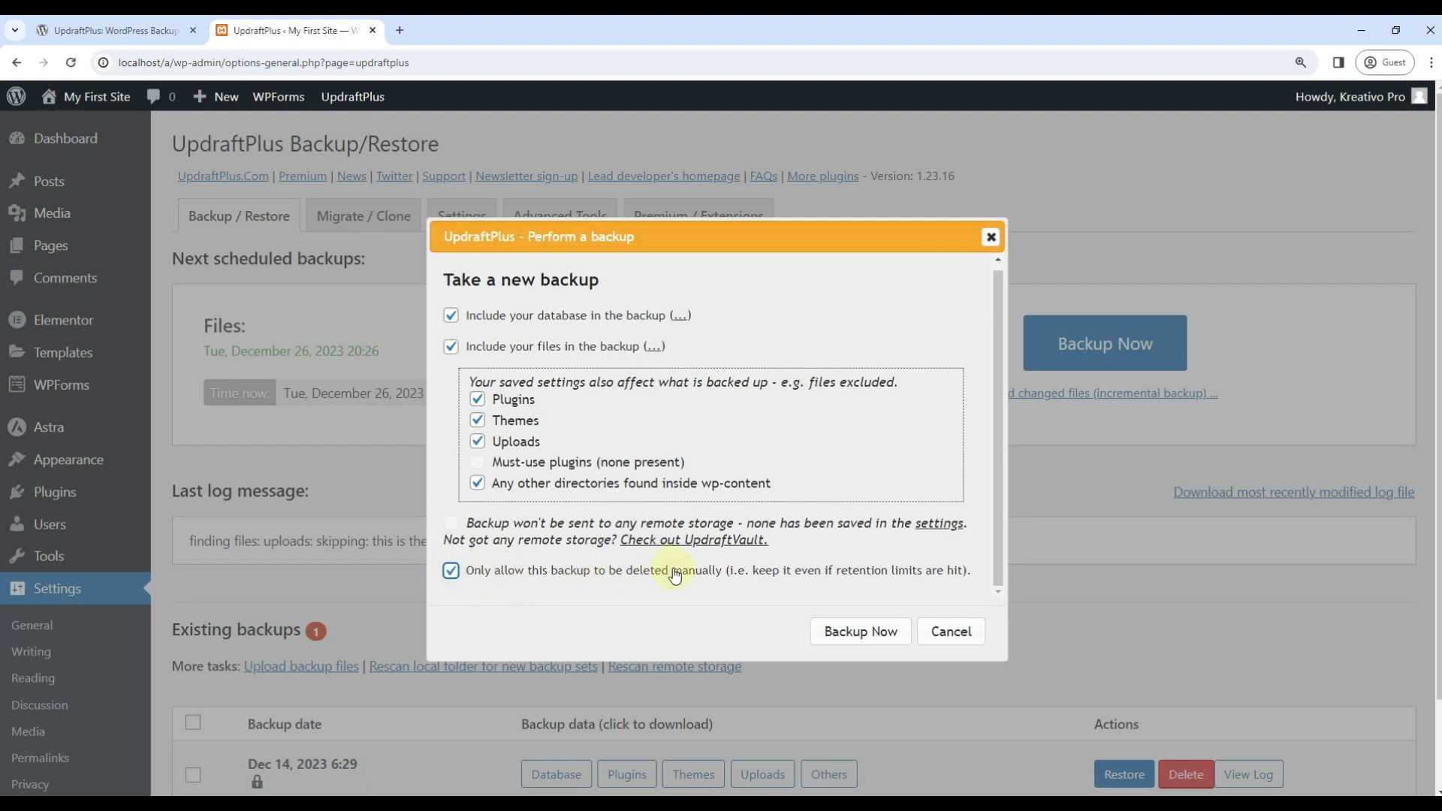
click(860, 631)
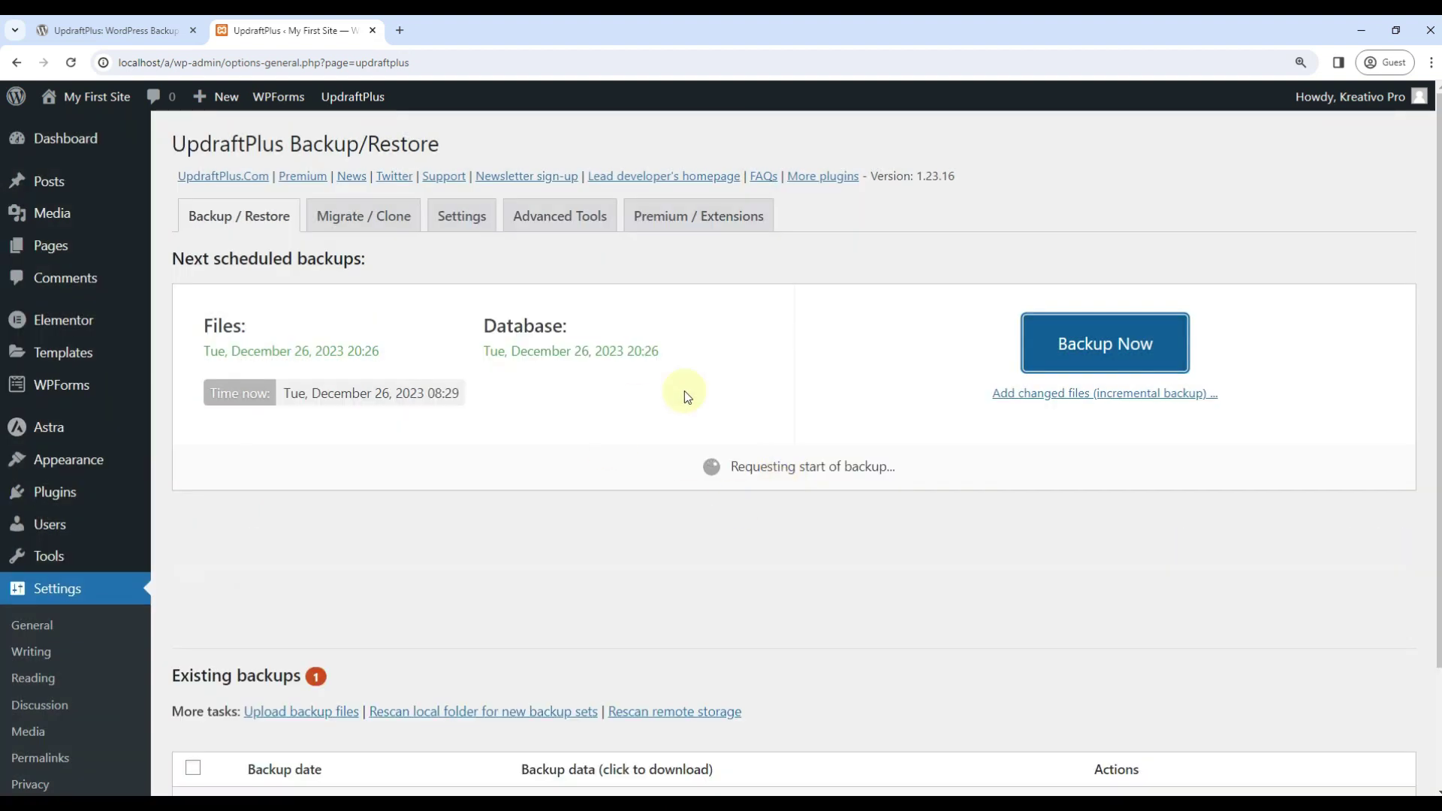
Step: Check the files and database backup schedule settings, then return to the running backup's progress and the existing backups list
click(472, 219)
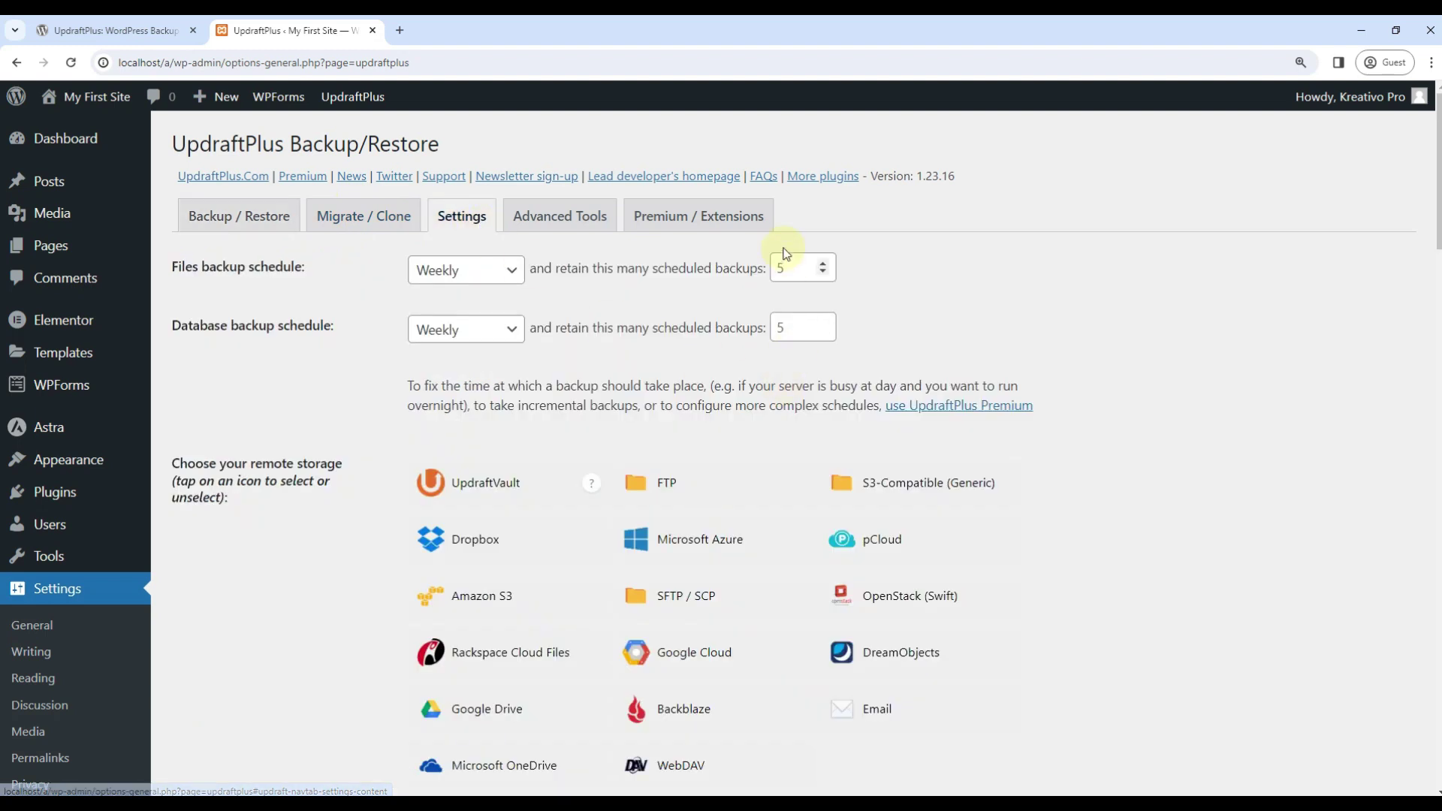
click(210, 216)
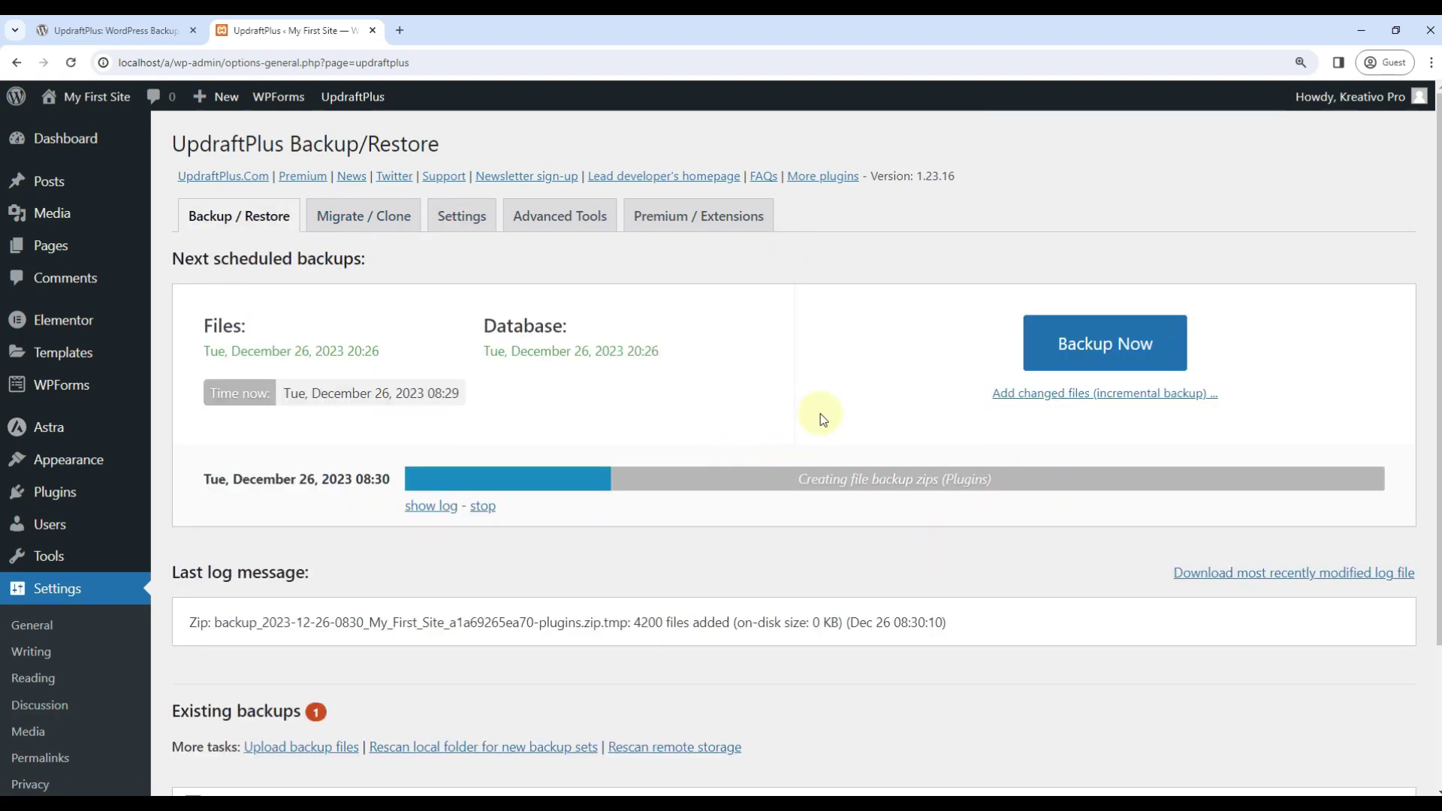
scroll(697, 476, down, 3)
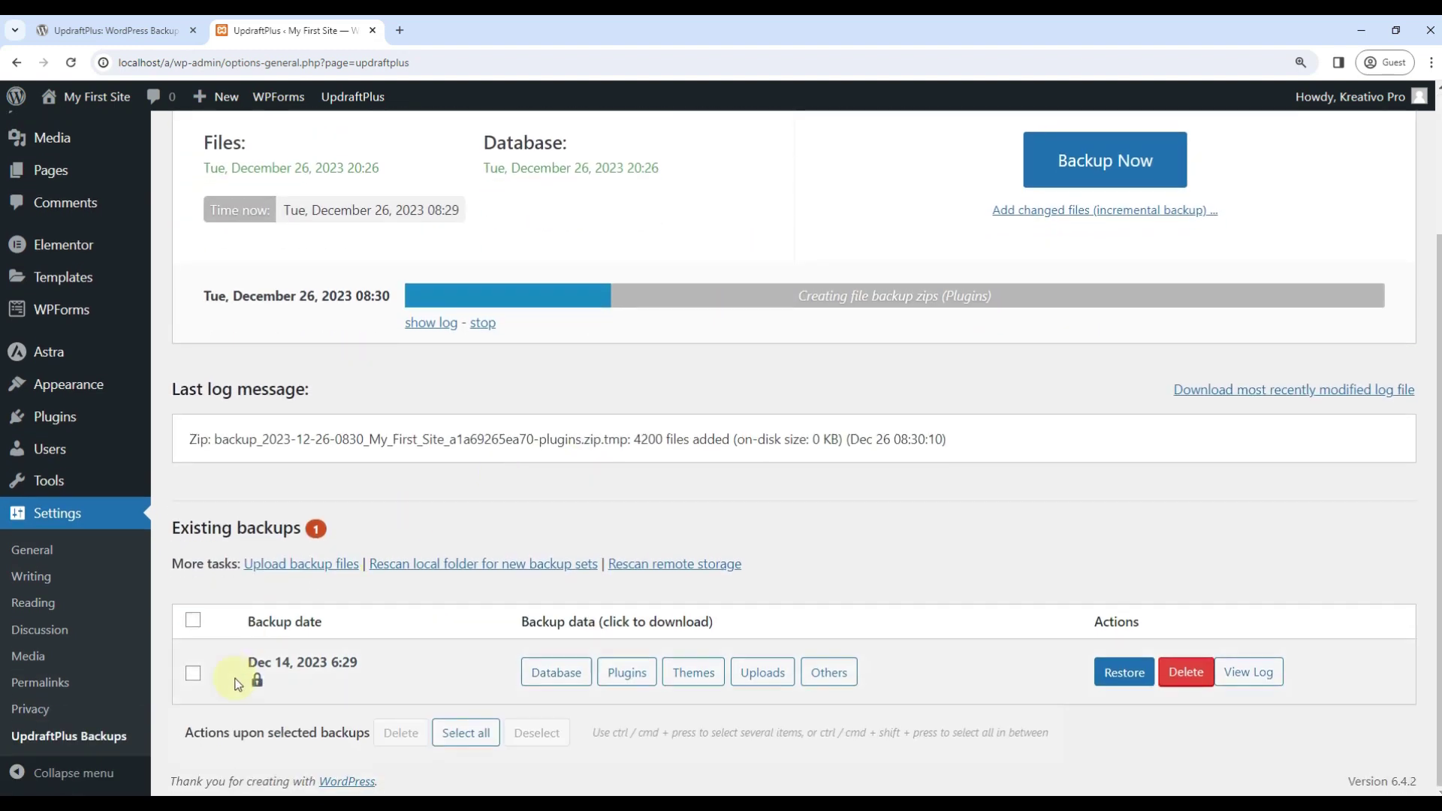
scroll(700, 444, up, 3)
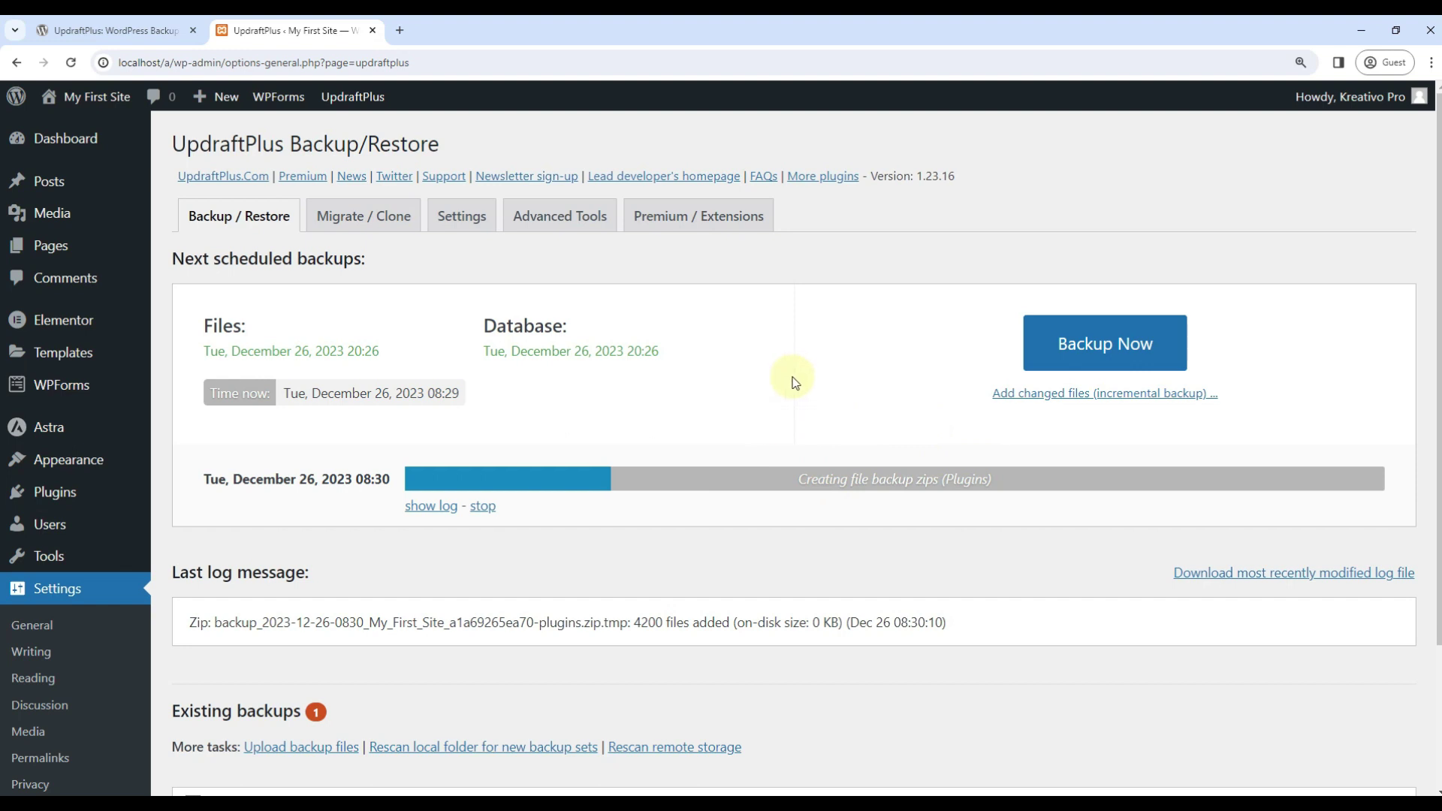
Step: Open the site's front end in a separate browser tab, view its home page, and return to the backup page
middle_click(92, 96)
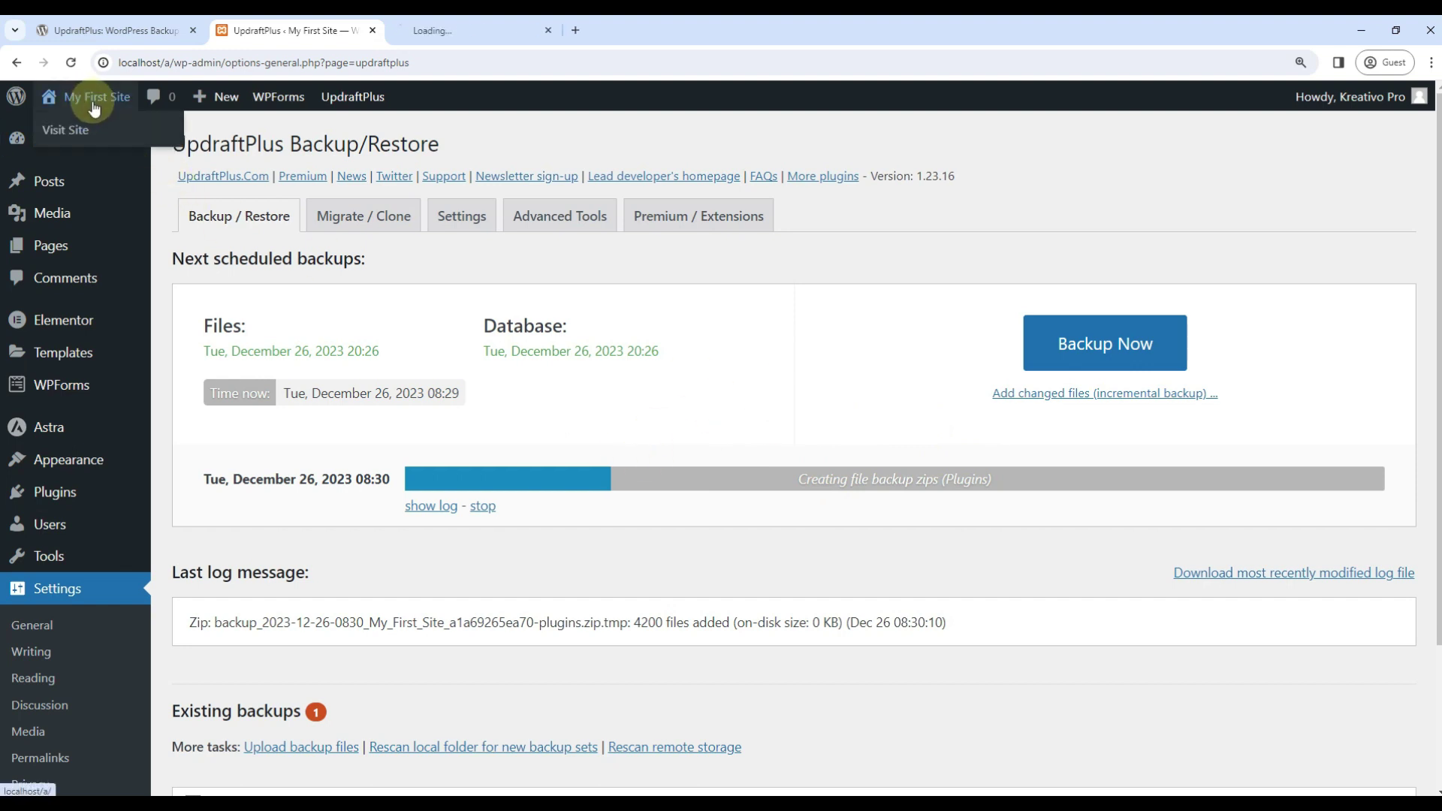
click(469, 28)
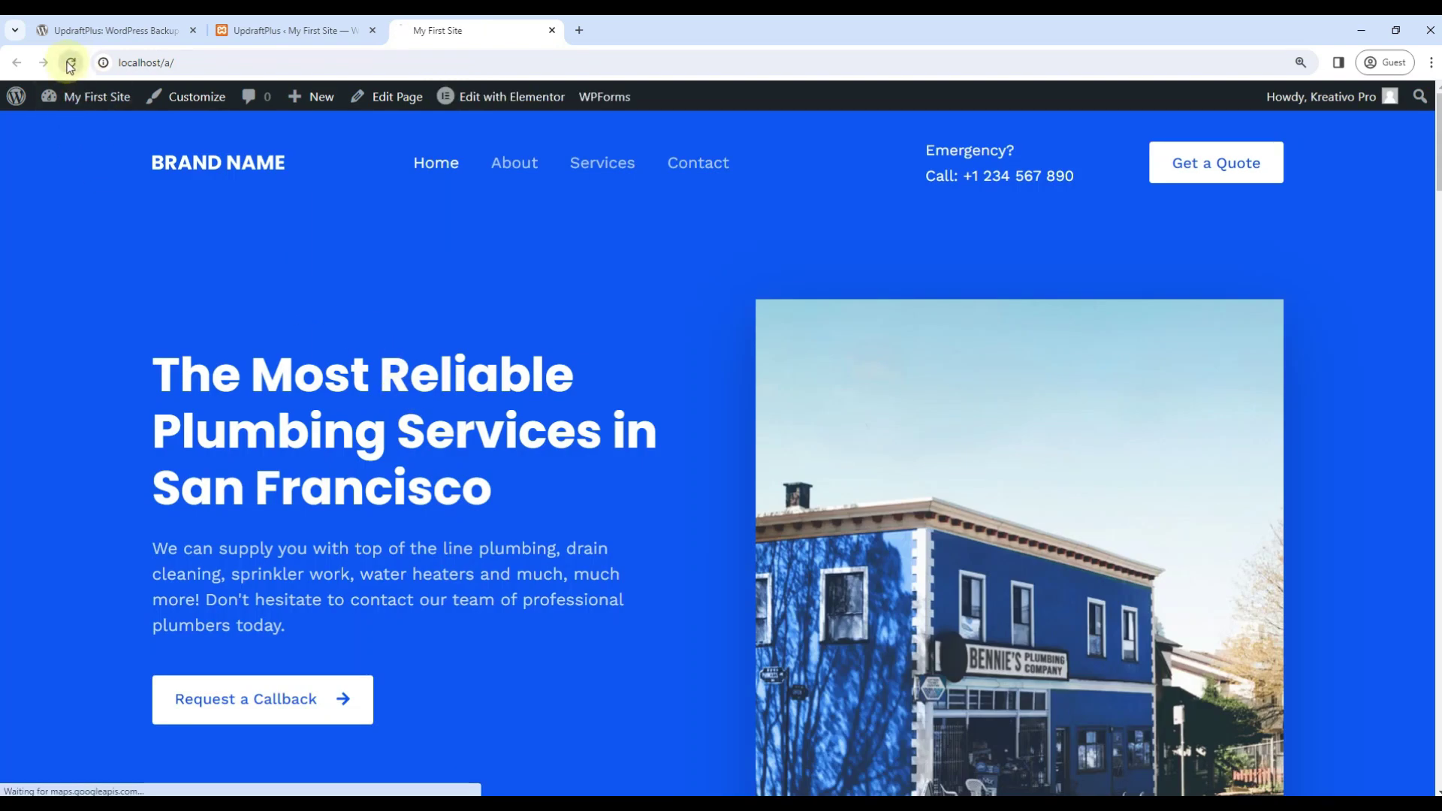
click(291, 32)
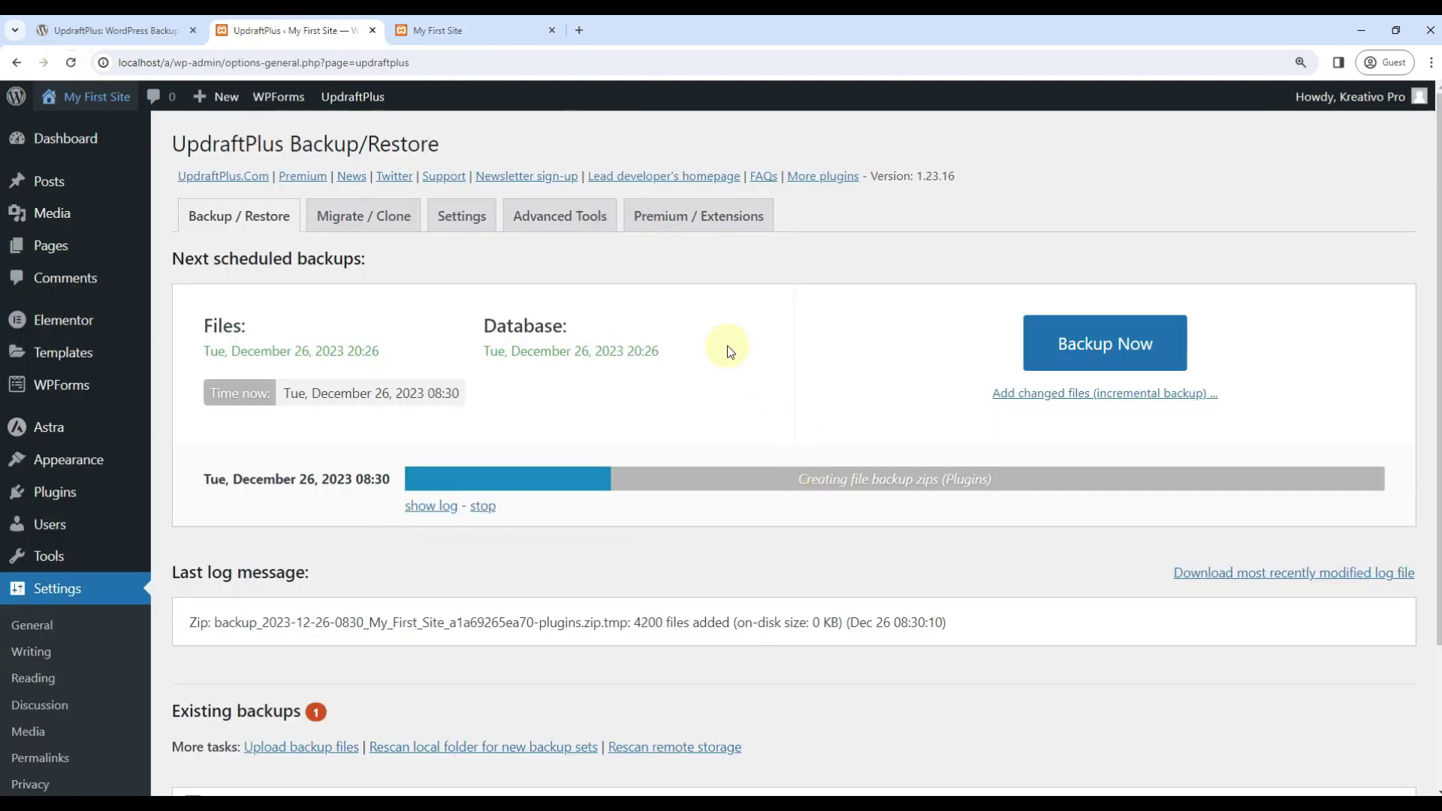
click(445, 30)
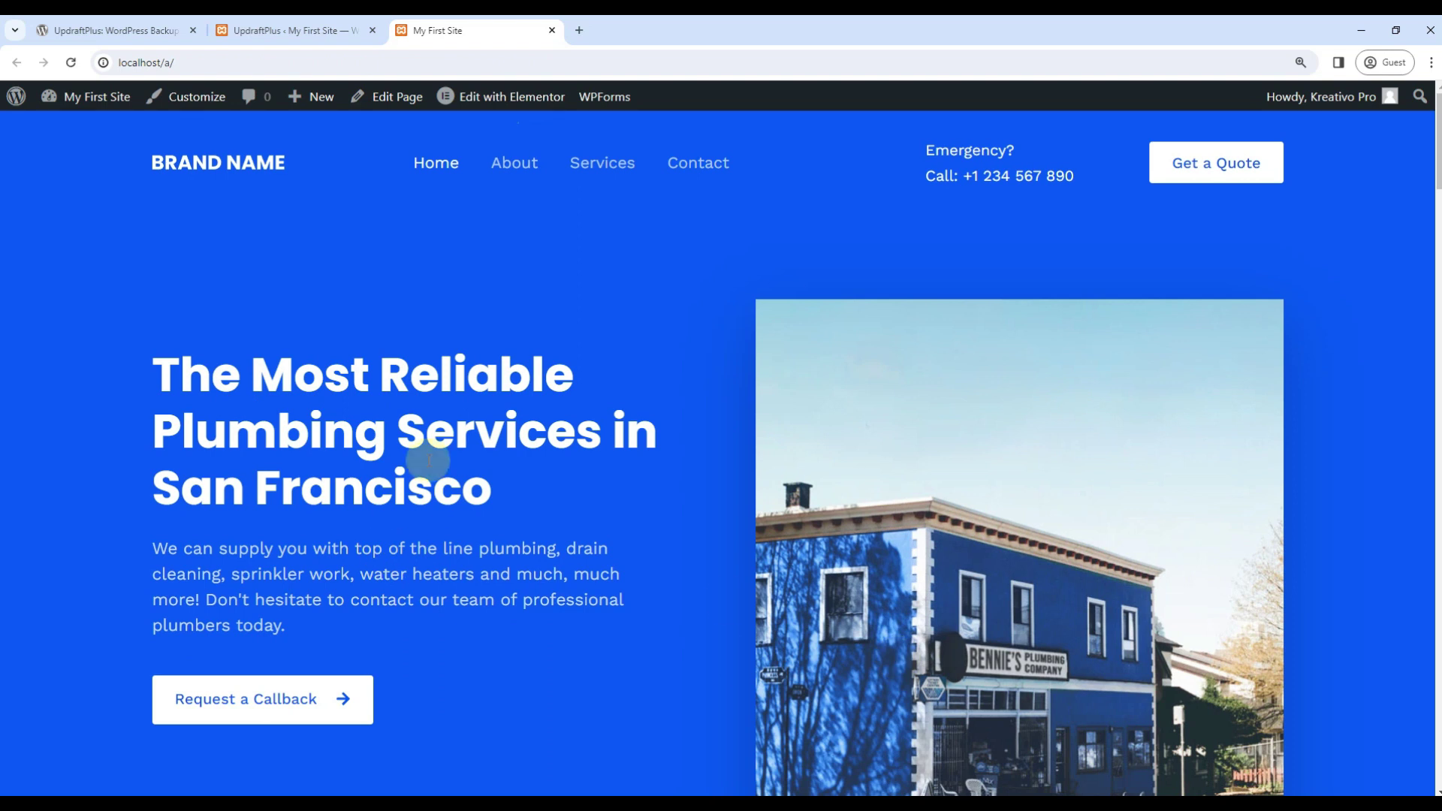
click(298, 29)
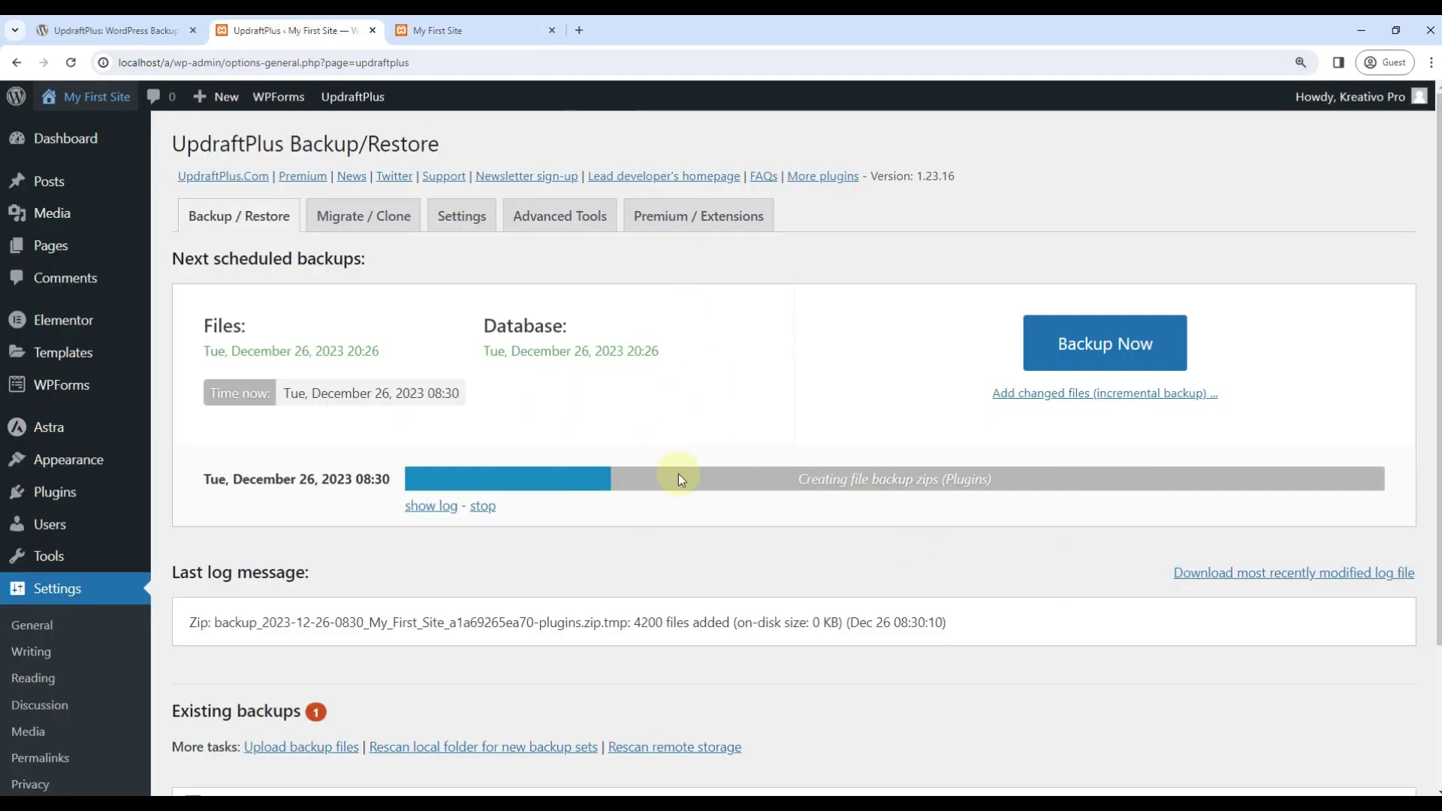
Step: Examine the backup file upload area and the remote storage rescan option, cancelling the rescan
scroll(678, 475, down, 2)
click(292, 570)
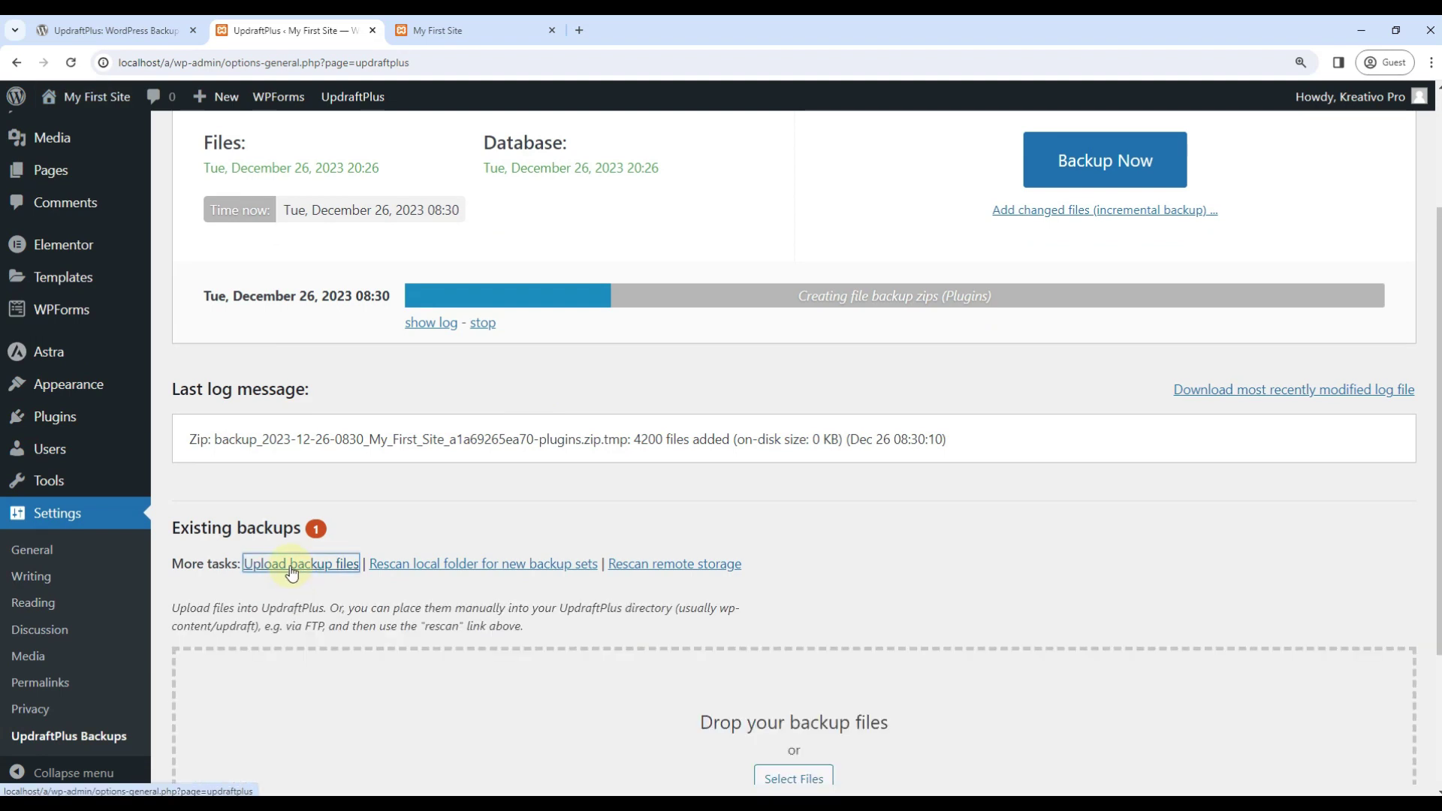
scroll(292, 570, down, 3)
click(796, 541)
click(1105, 661)
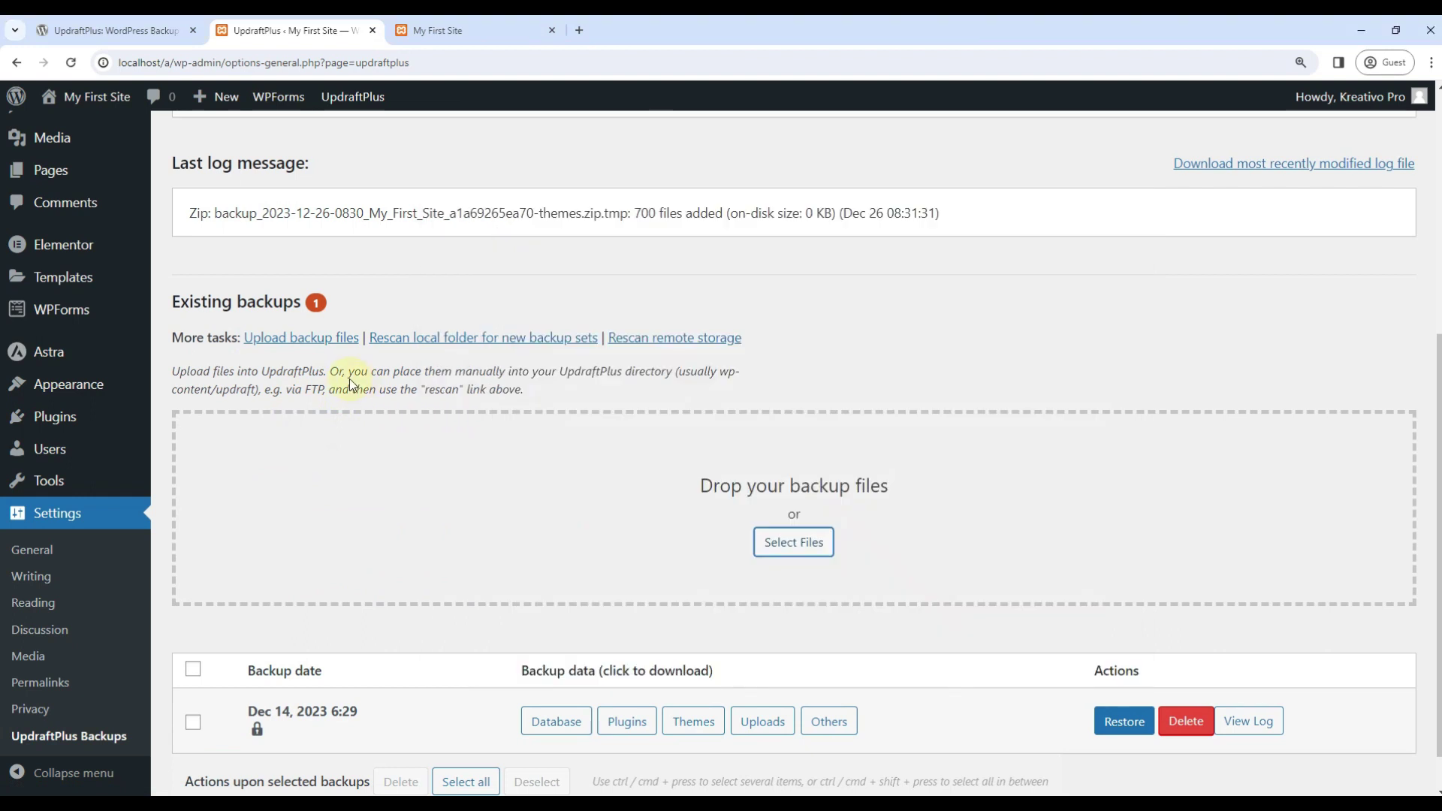
click(661, 337)
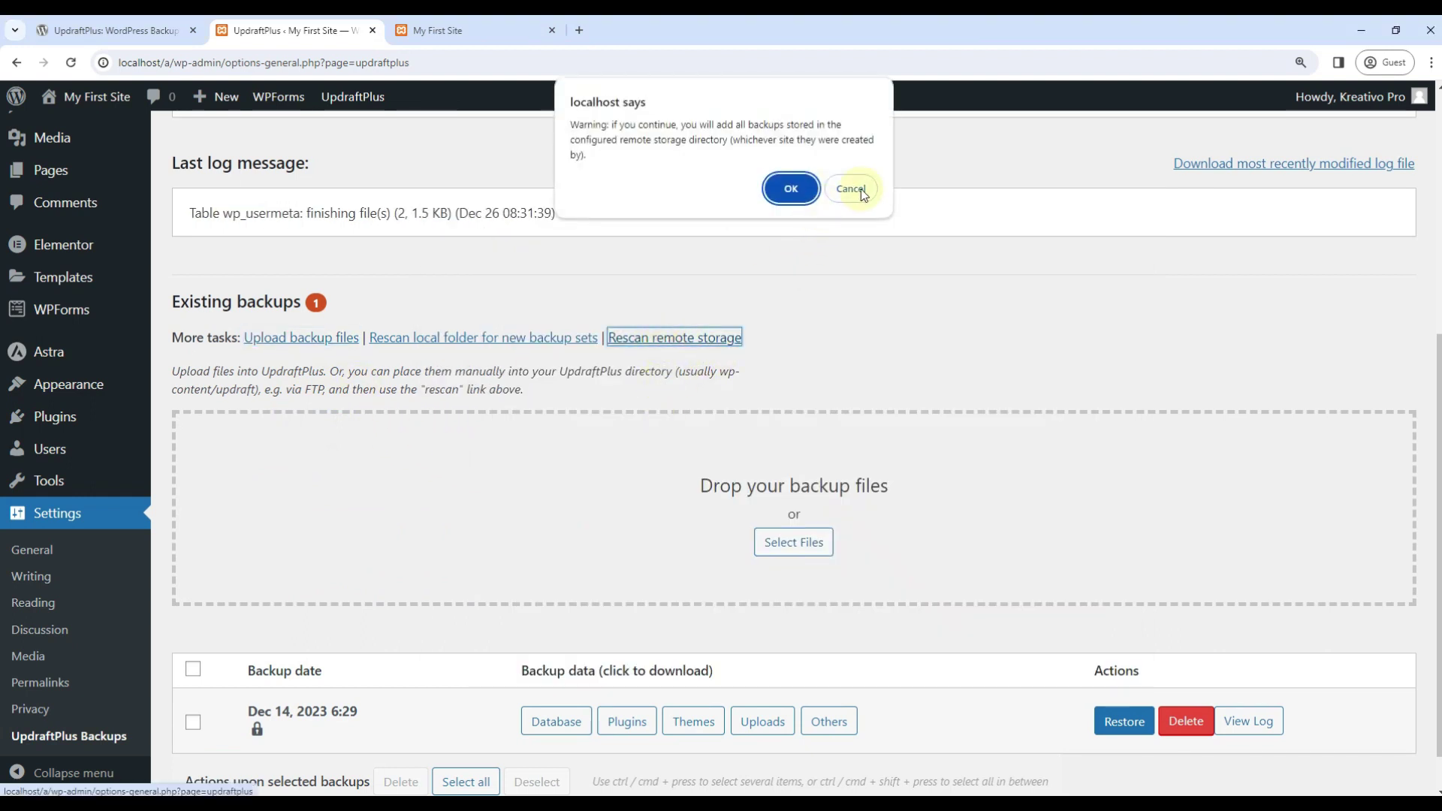
click(860, 188)
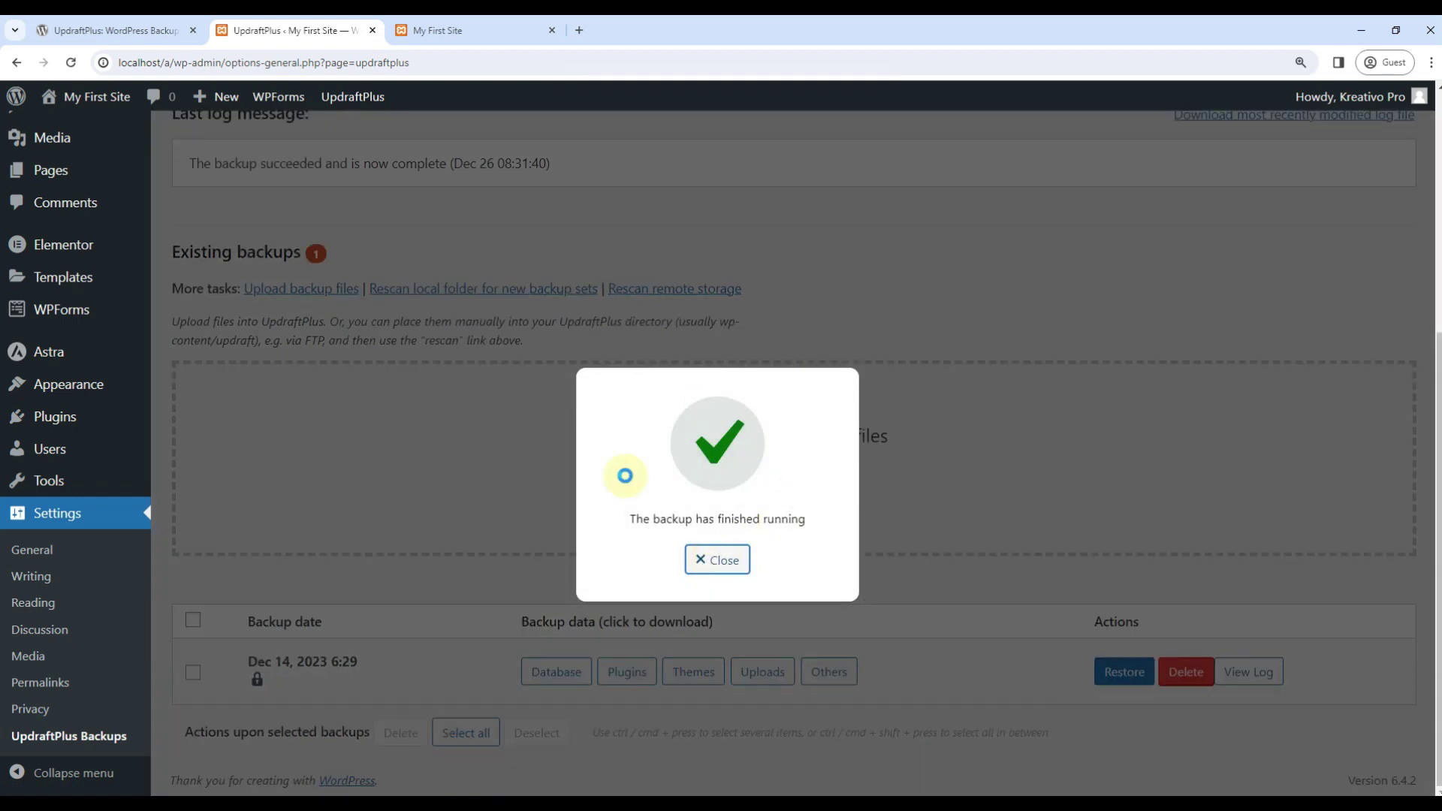
Step: Dismiss the backup completion notice, rescan the local folder for new backup sets, and hide the backup upload area
click(713, 559)
scroll(486, 493, down, 4)
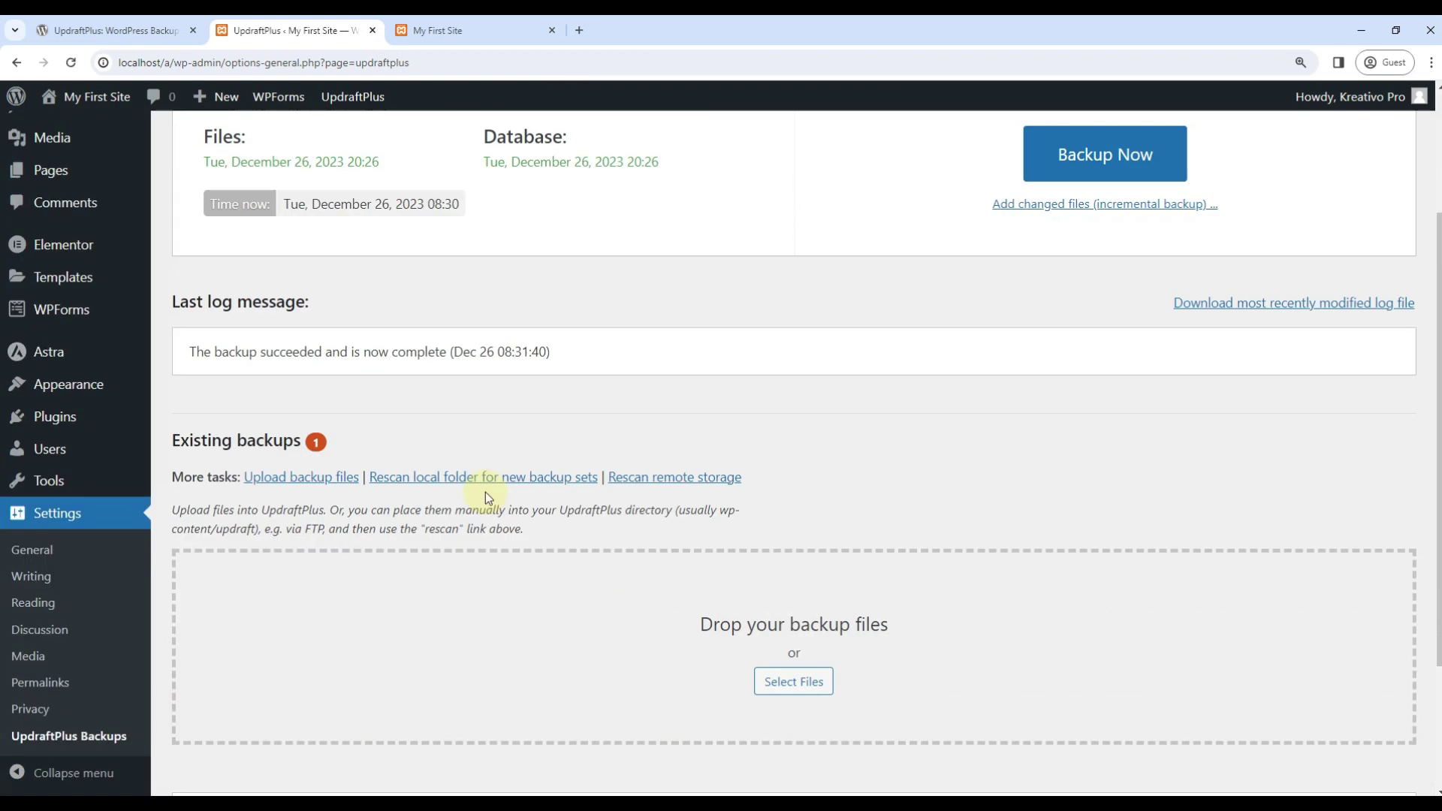
scroll(485, 492, down, 2)
click(413, 292)
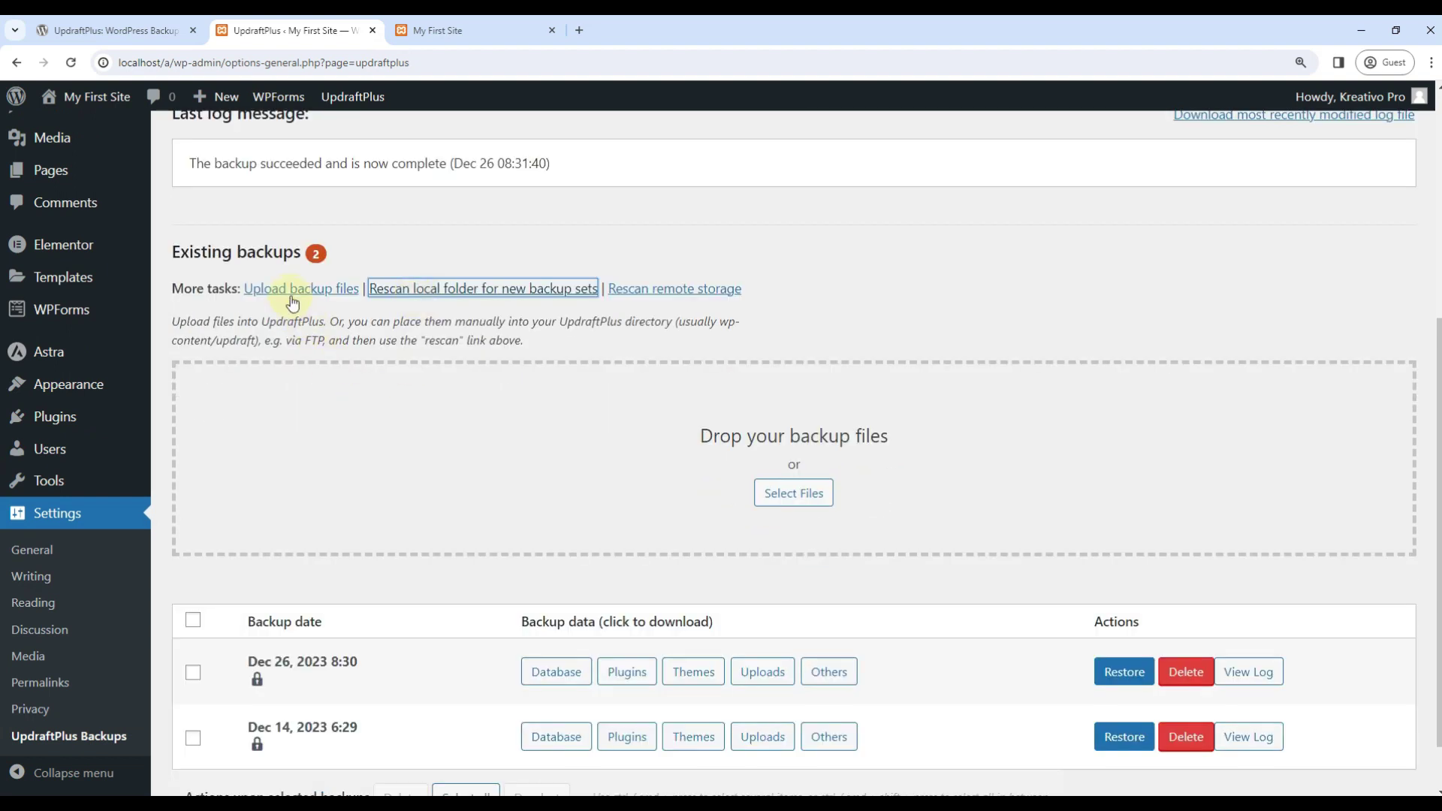
click(278, 288)
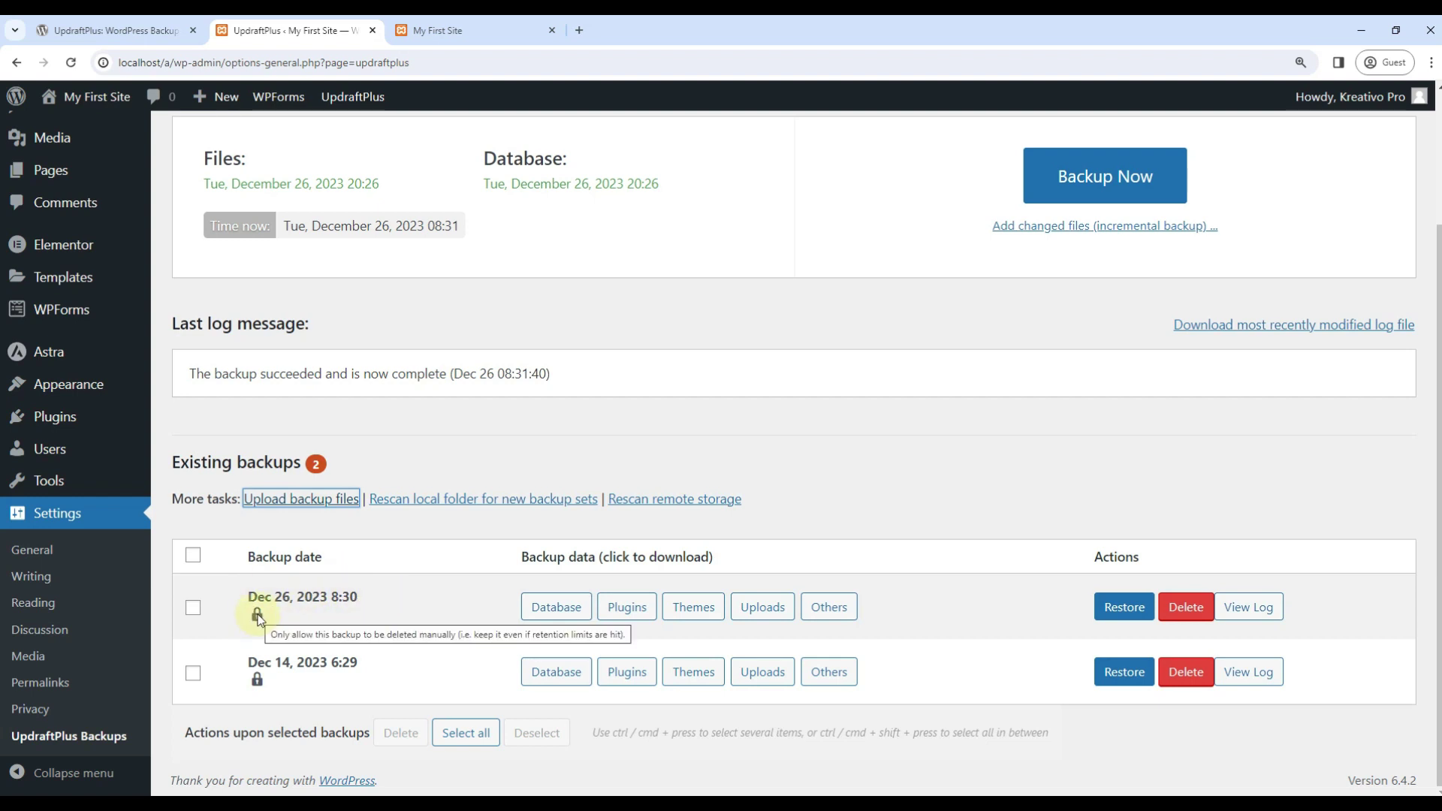
Step: Start a restore of the Dec 26, 2023 8:30 backup and include Plugins, Themes, Uploads, Others and Database
scroll(739, 416, up, 2)
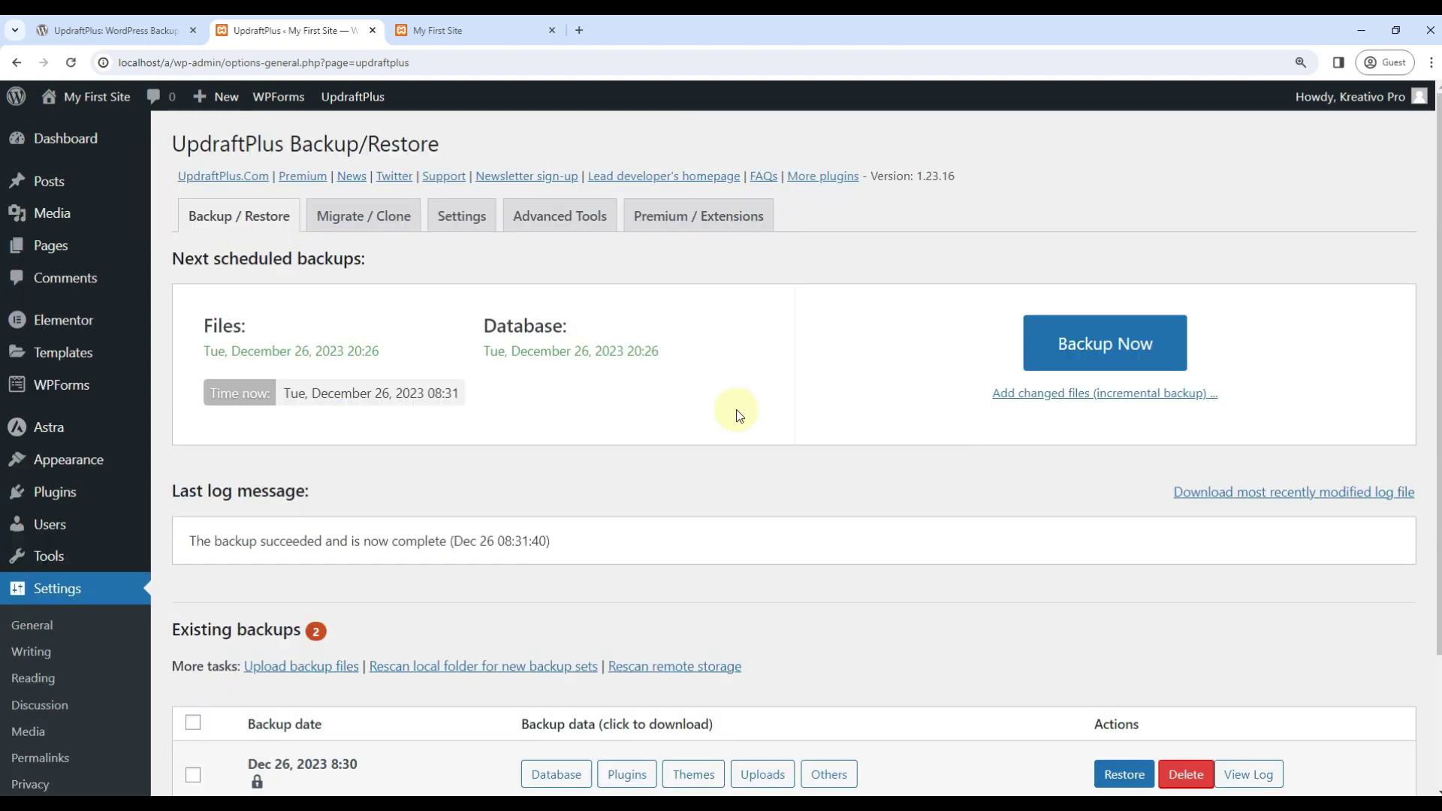
scroll(627, 466, down, 2)
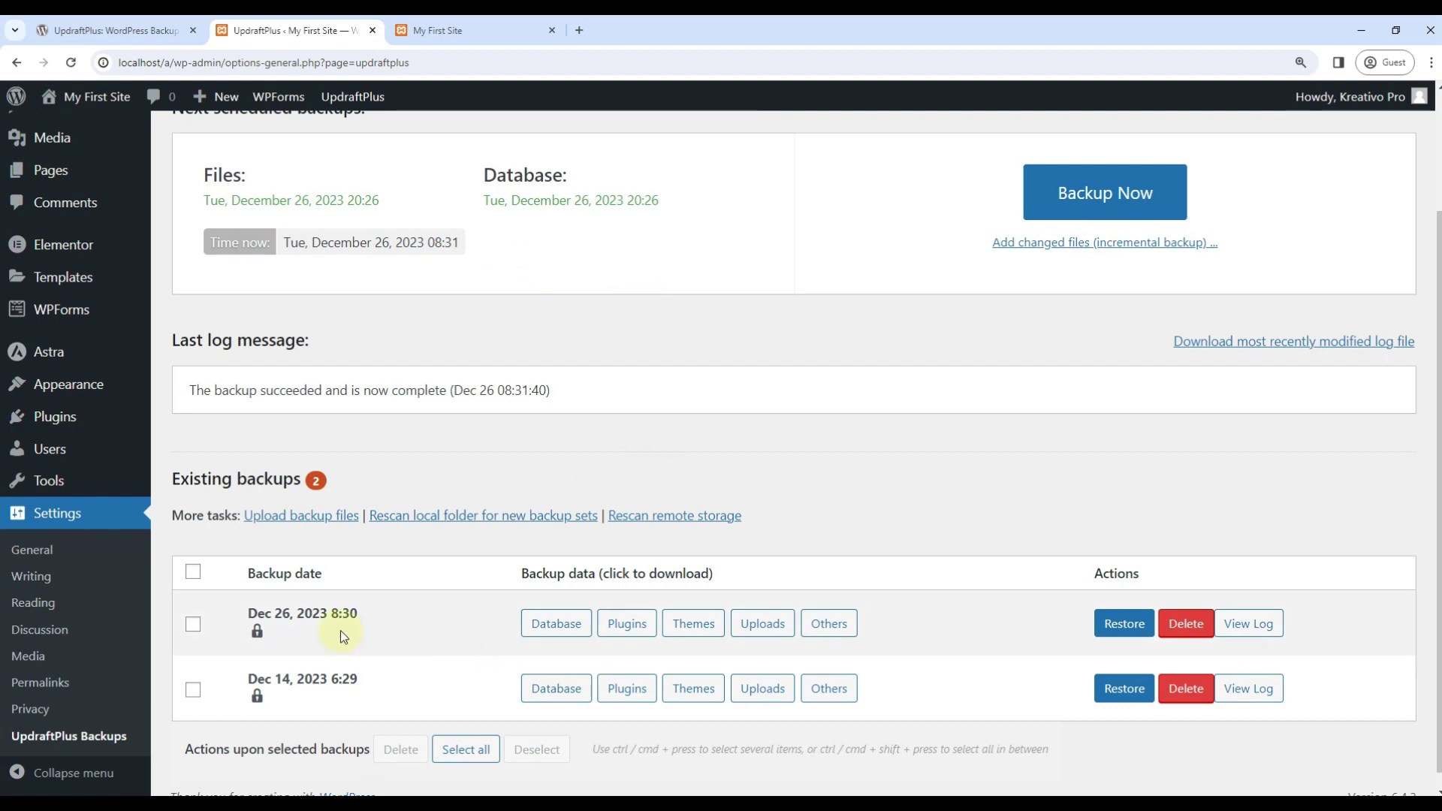
click(1124, 623)
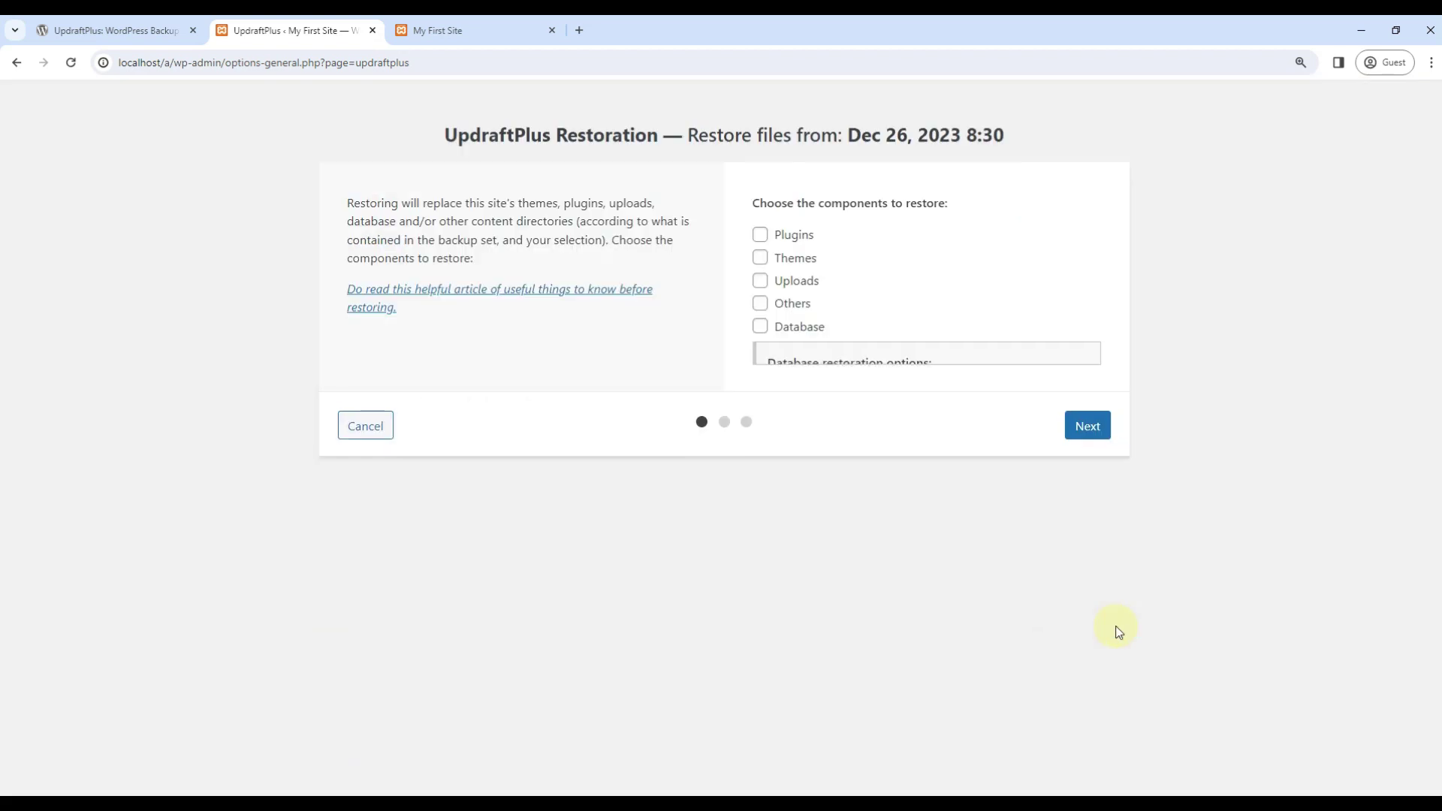
click(759, 234)
click(760, 258)
click(760, 280)
click(760, 302)
click(760, 328)
Step: Prepare the selected backup files, run the restoration, and return to the UpdraftPlus configuration
click(1087, 393)
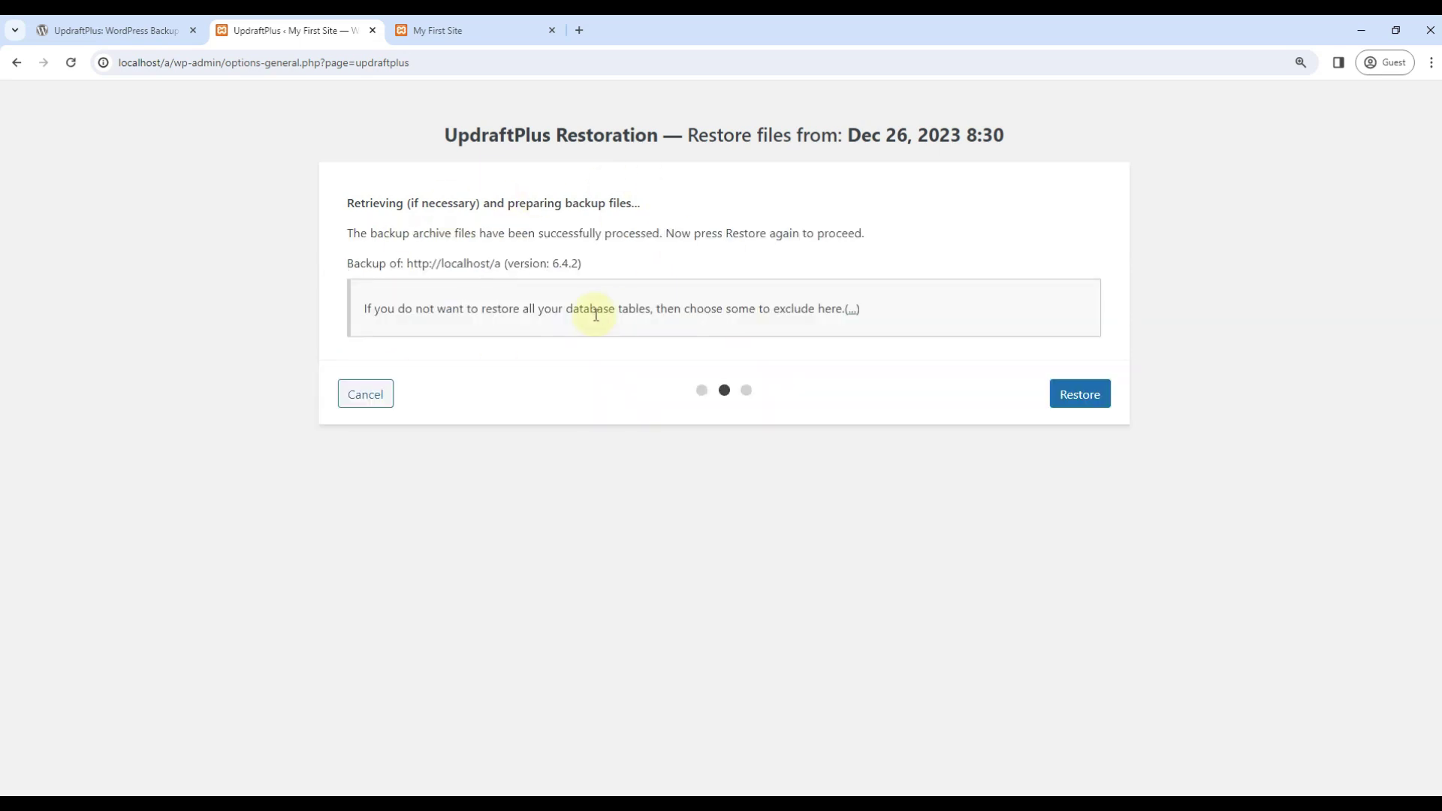
click(1093, 398)
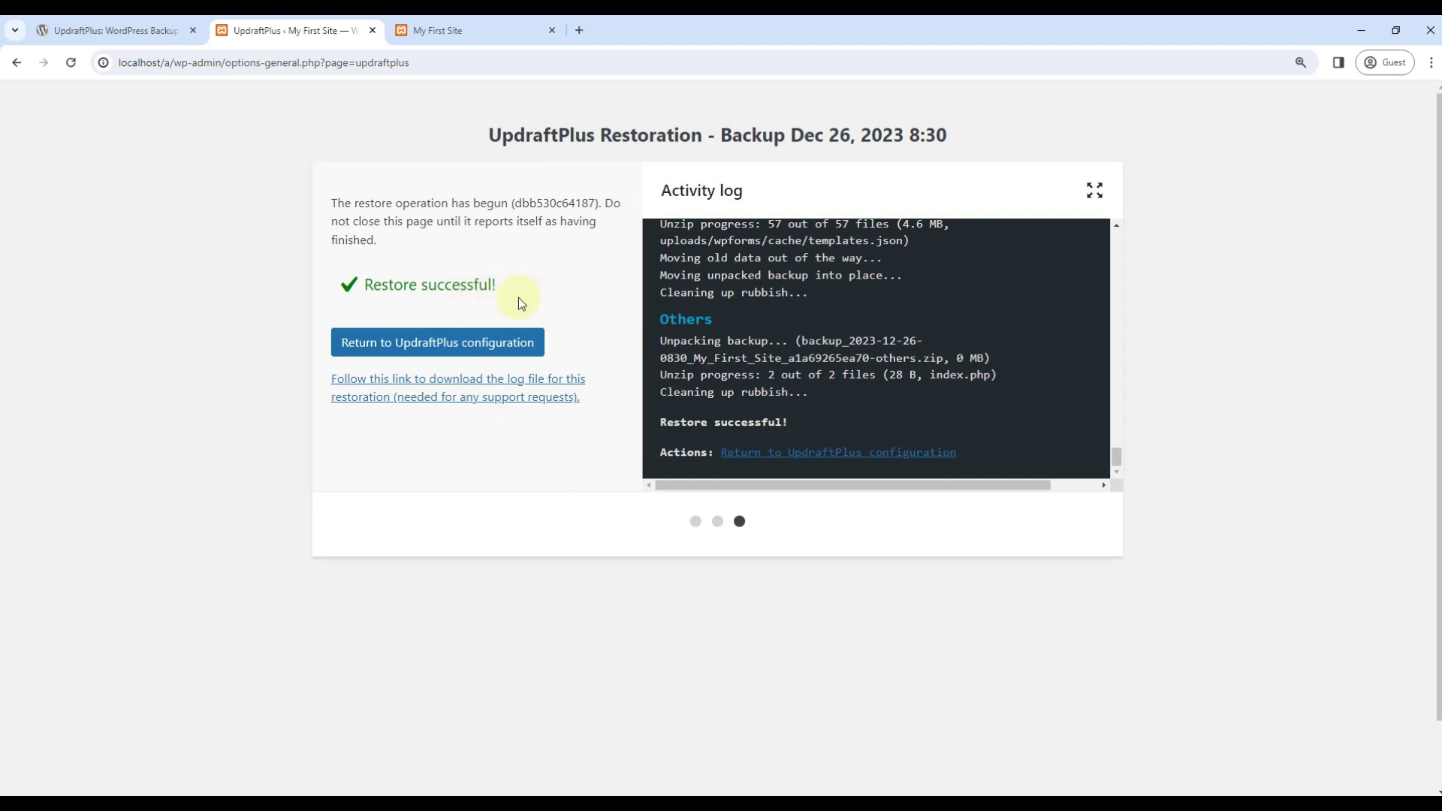
click(439, 342)
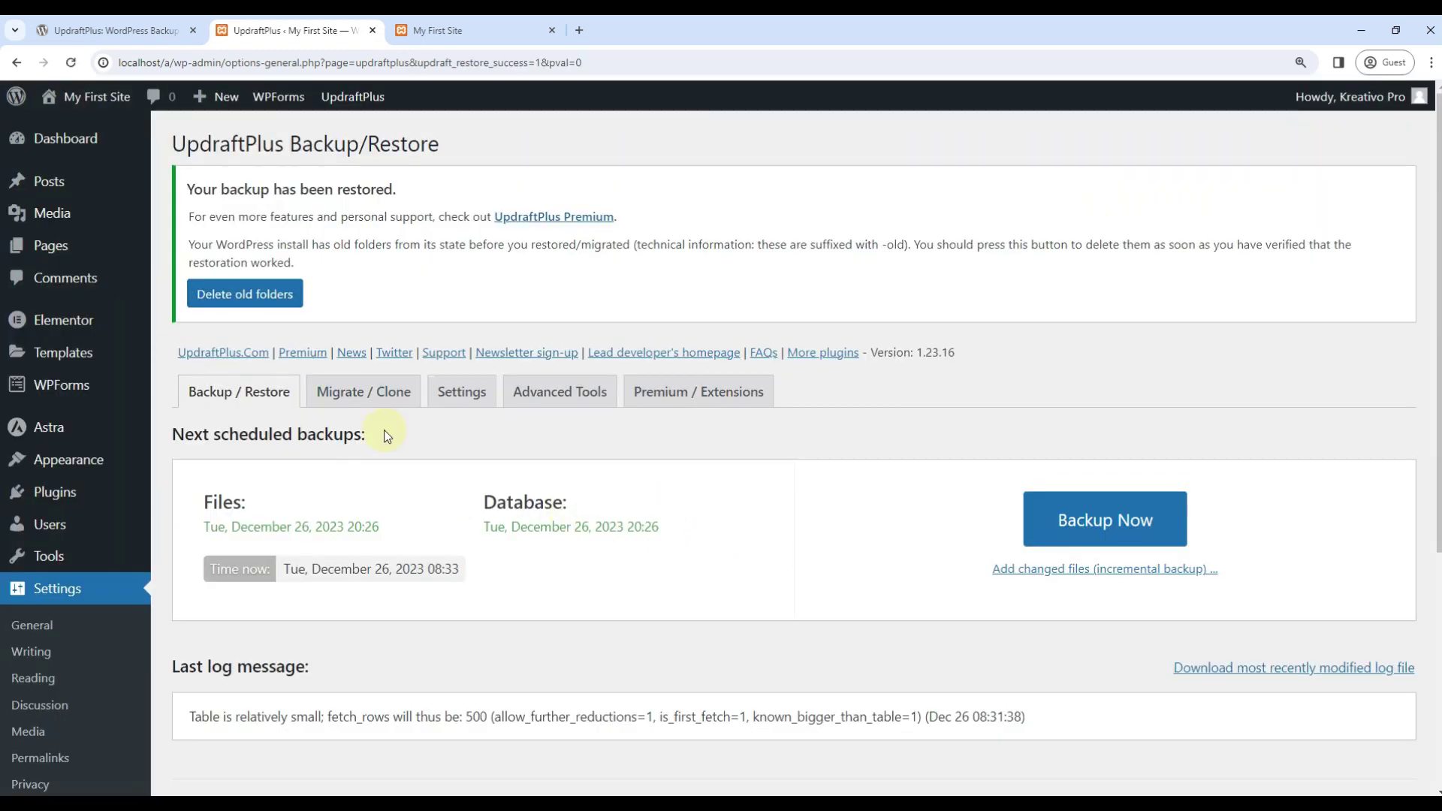
Step: Review the existing backups list, looking at the Dec 14, 2023 6:29 entry
scroll(425, 462, down, 5)
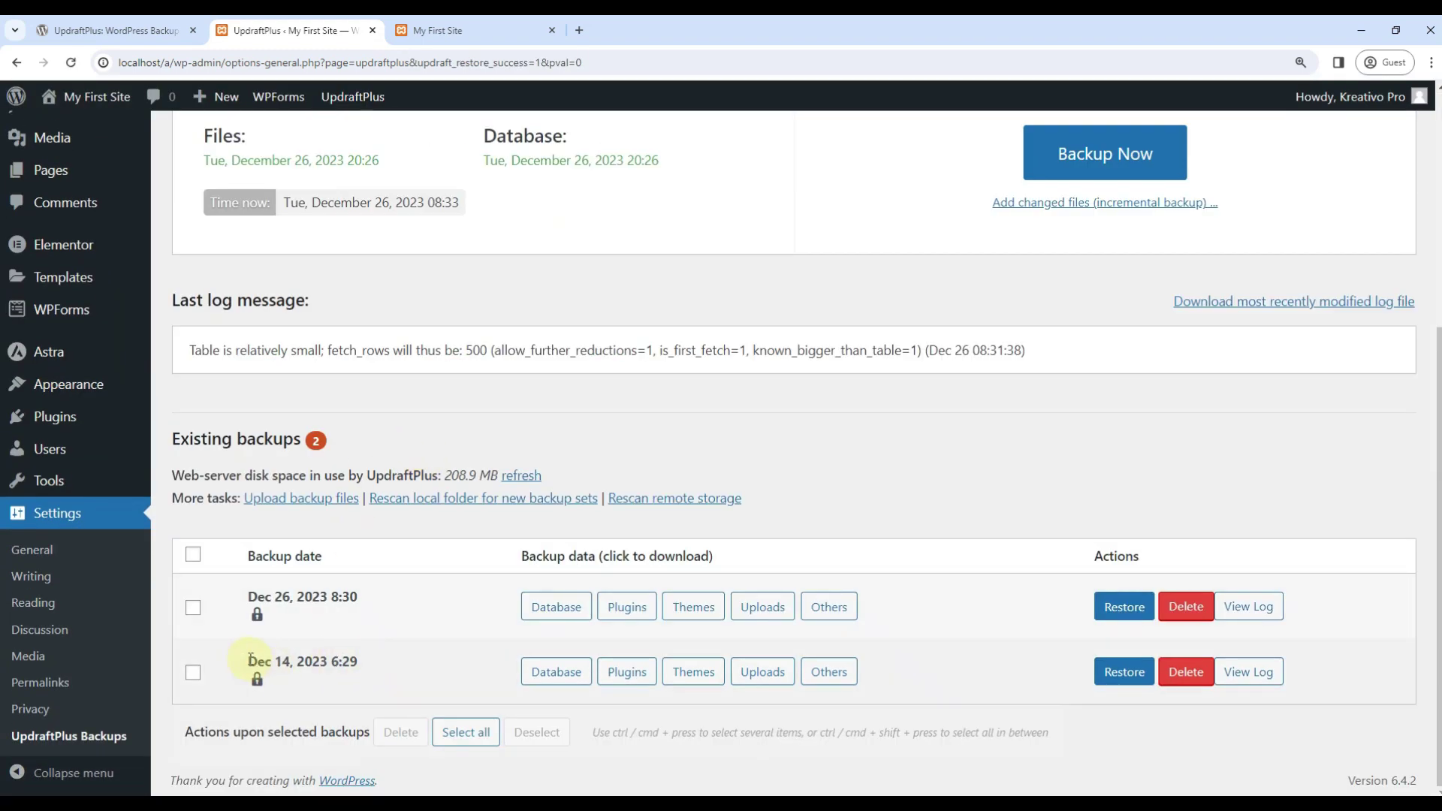
drag(250, 657, 383, 660)
click(383, 660)
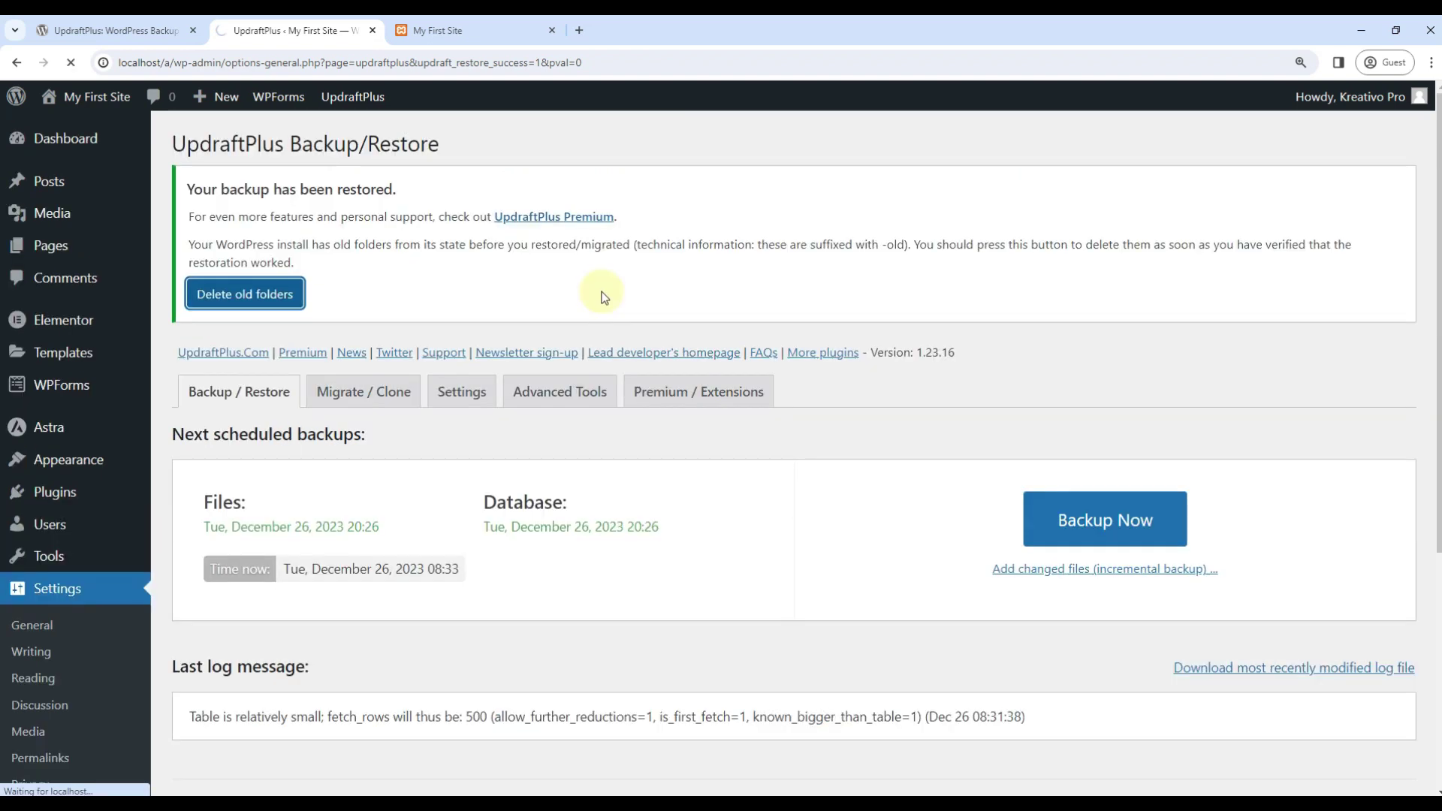
Step: Delete the old folders left over from the restoration and go back to the UpdraftPlus backups page
click(248, 292)
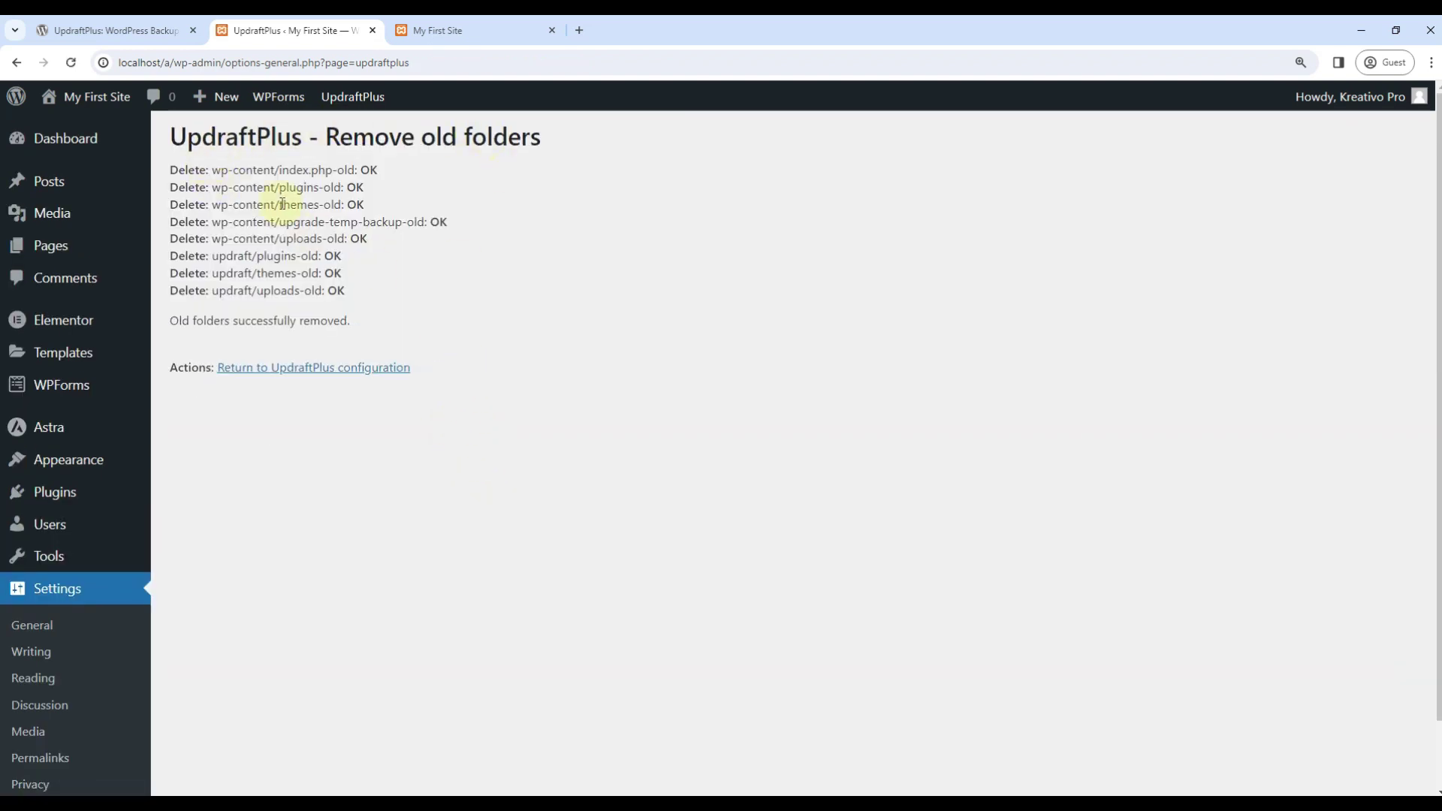
scroll(428, 391, down, 2)
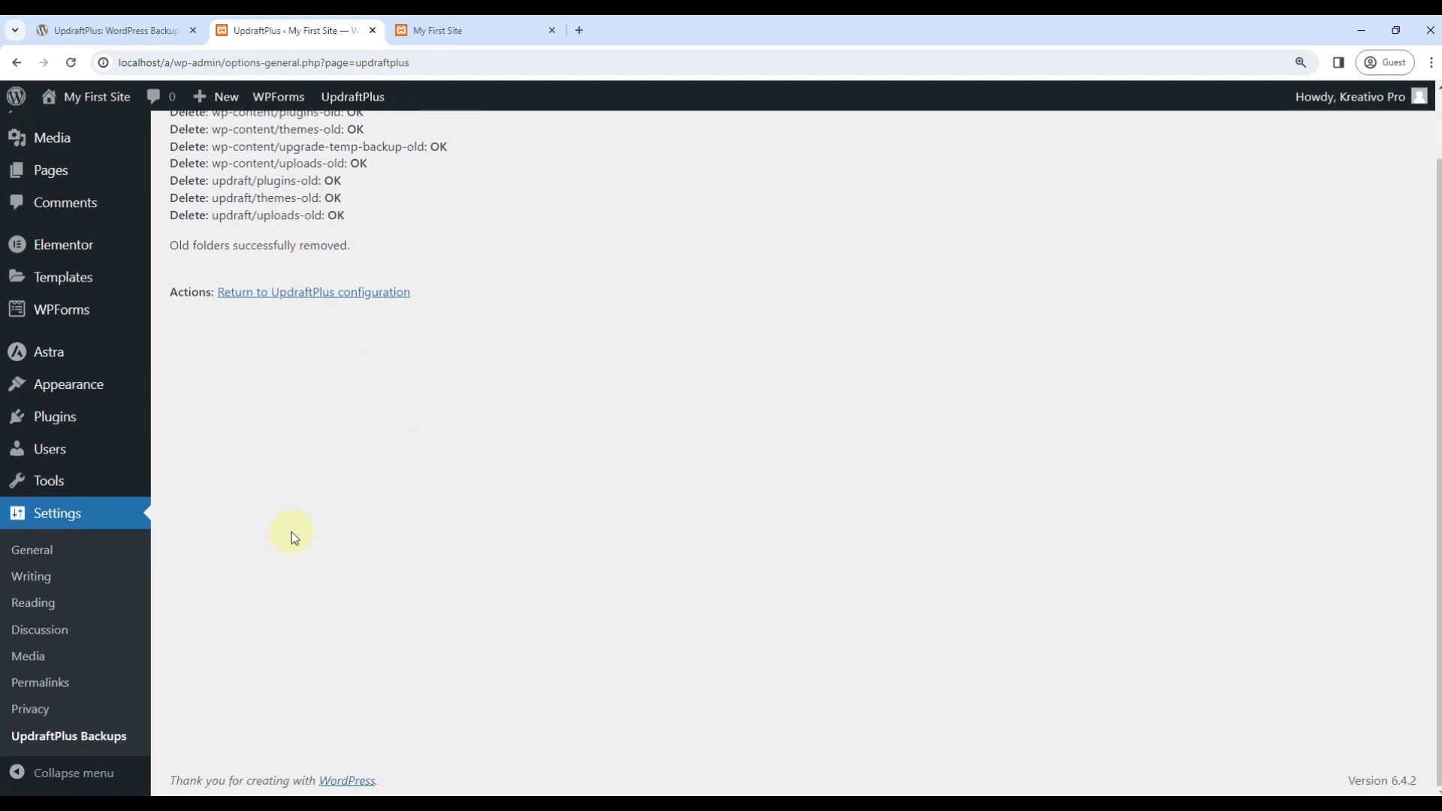
click(73, 741)
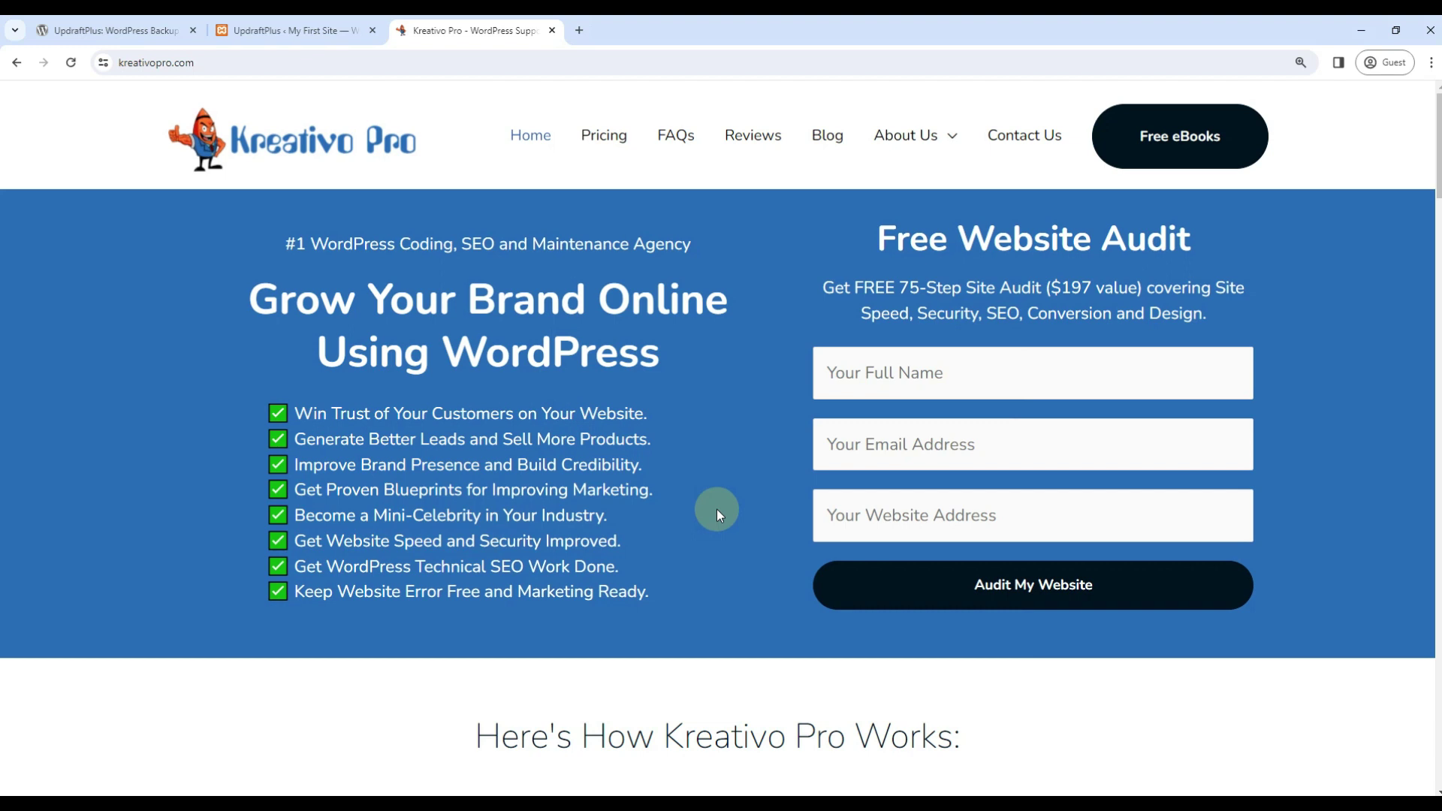
Step: Look over the Kreativo Pro home page and its call booking calendar, then close the calendar
scroll(714, 508, down, 9)
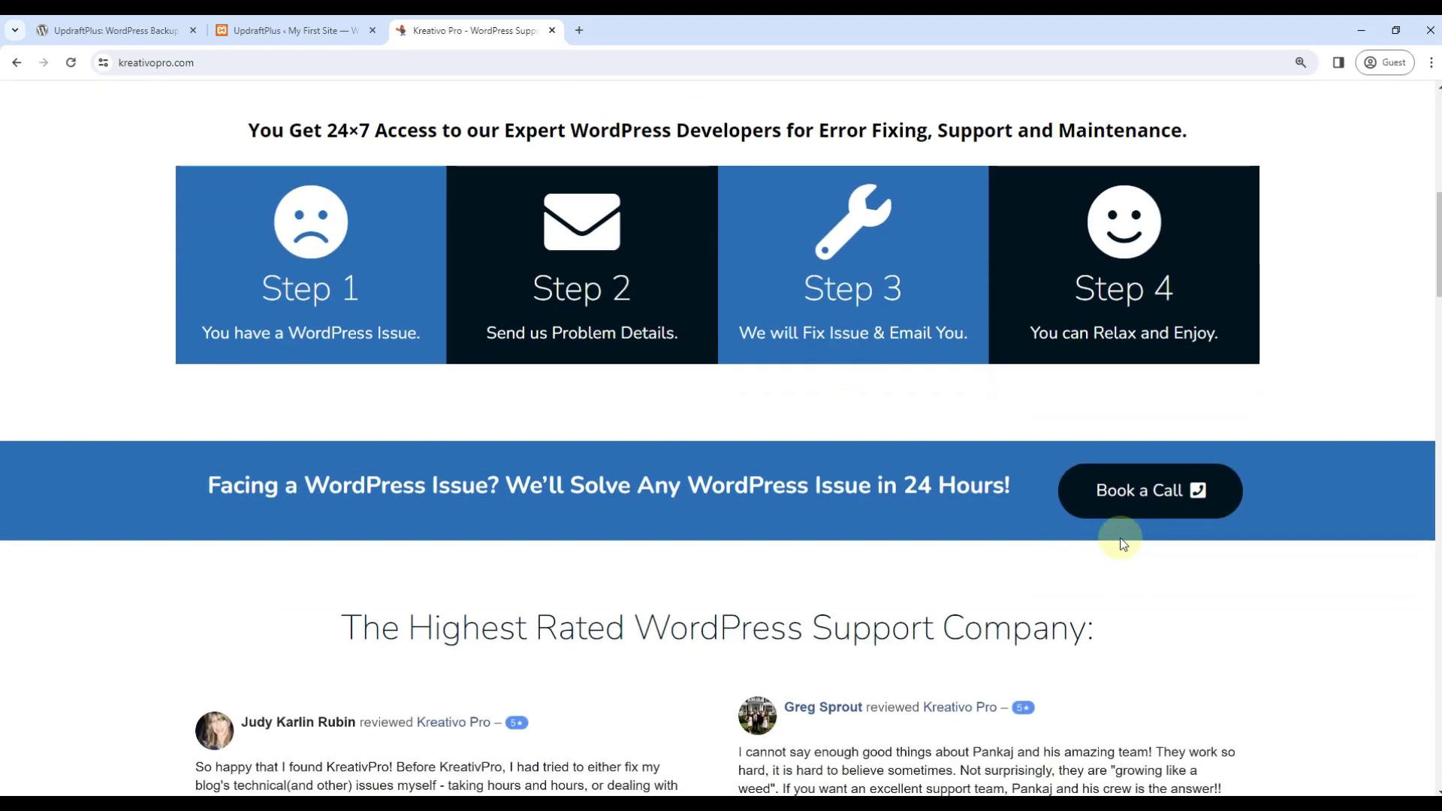
click(1065, 471)
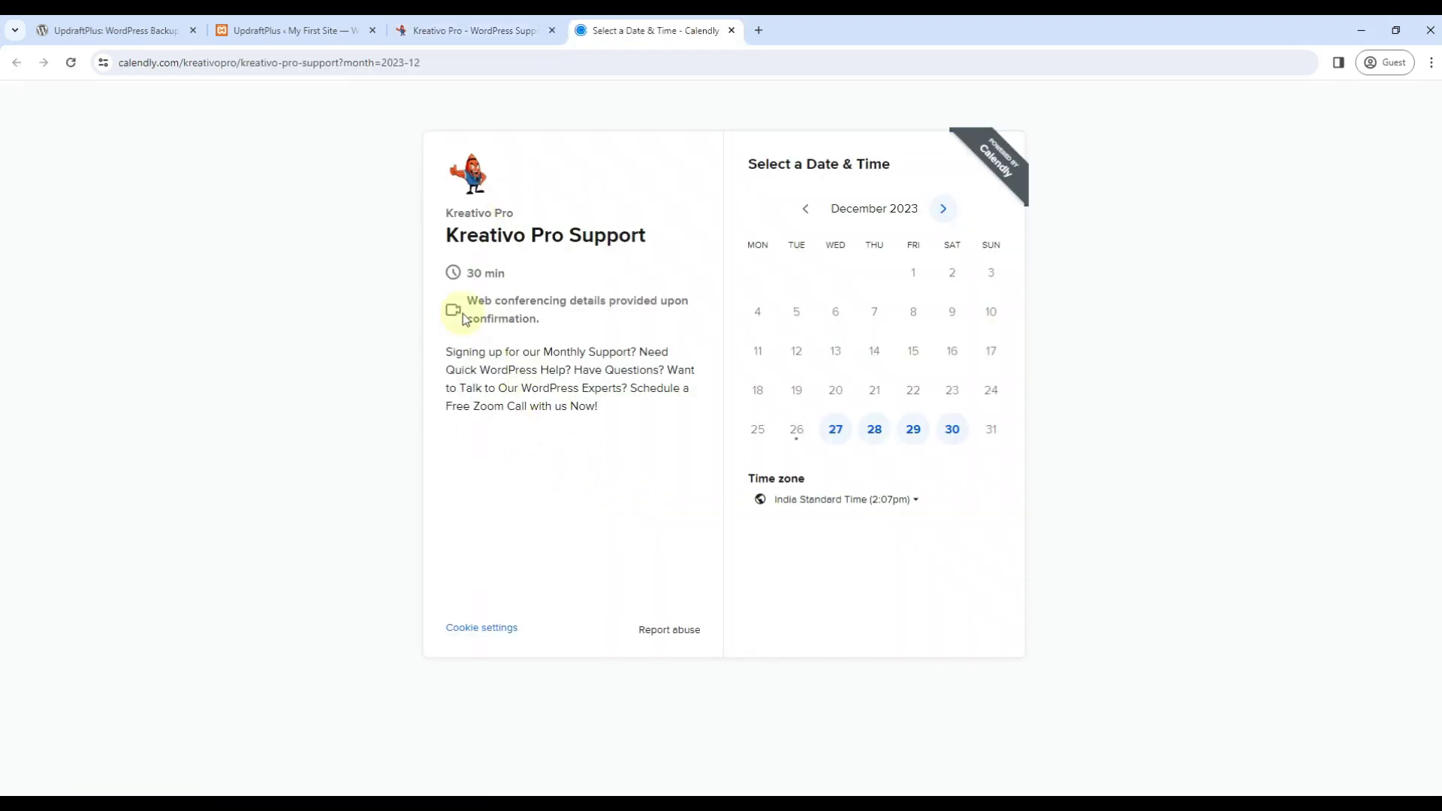
middle_click(603, 30)
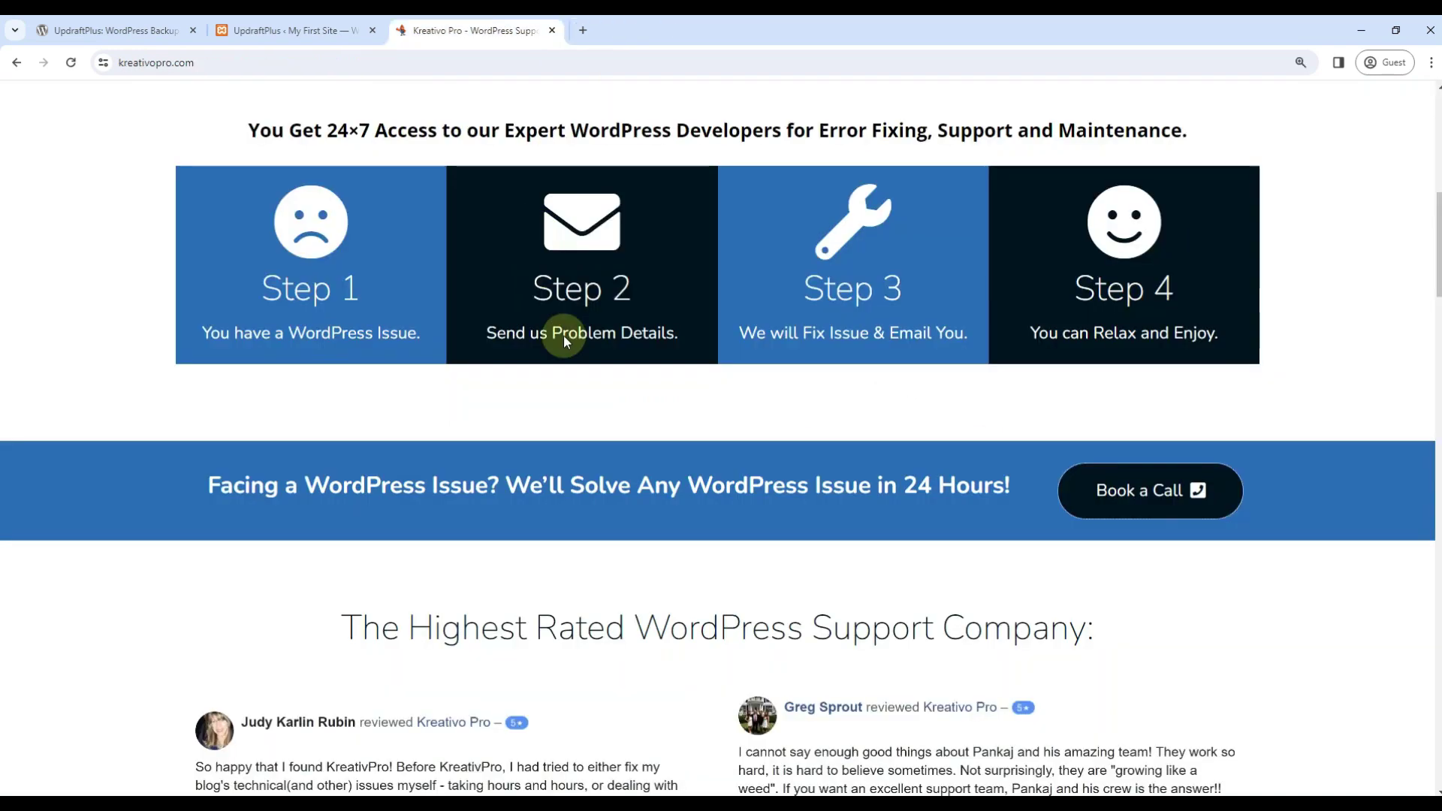
scroll(570, 338, up, 8)
Step: Look over the full name, email and website address fields of the Free Website Audit form
click(972, 367)
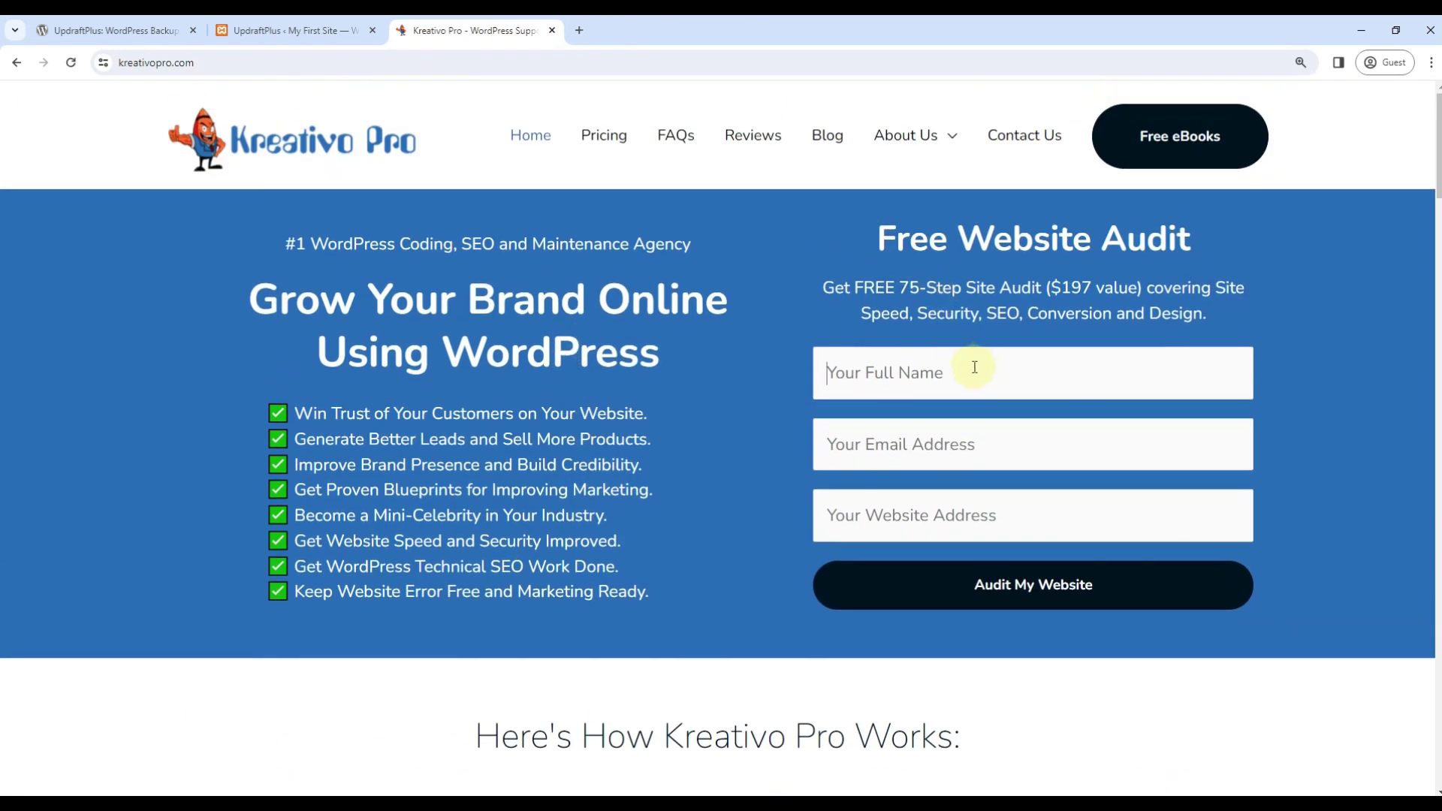
click(953, 448)
click(959, 515)
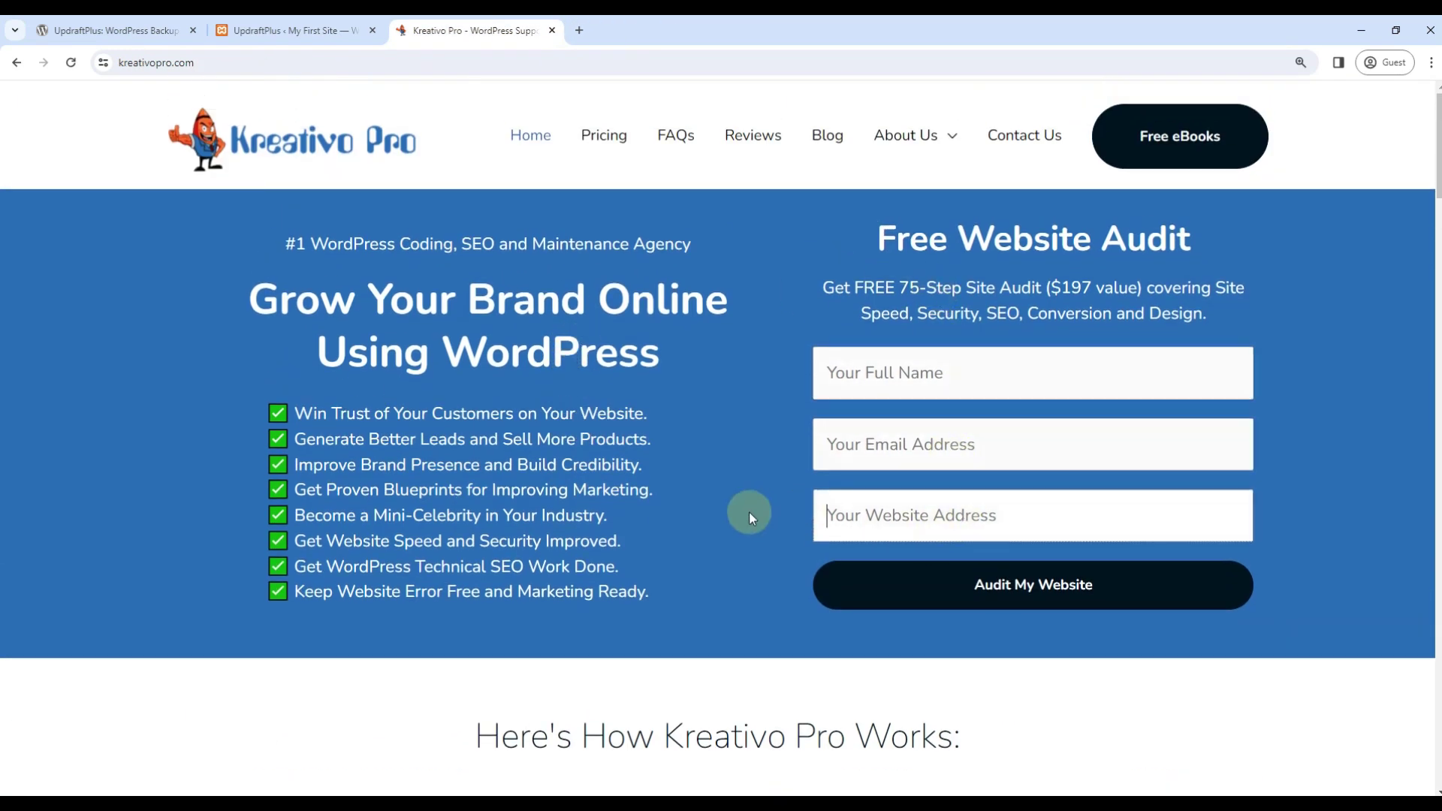